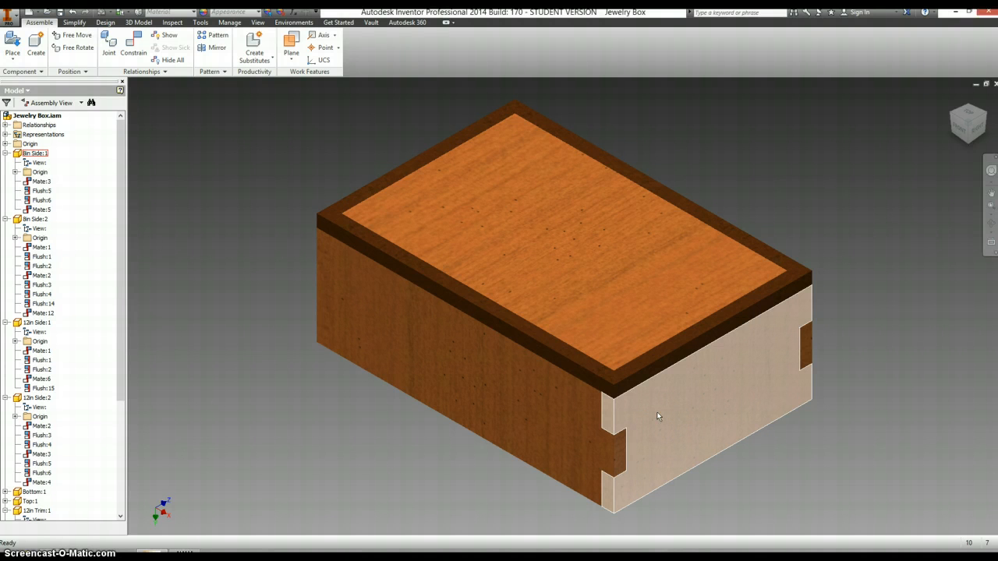
Open the near 8in Side panel for in-place editing and start a new sketch on its outer face.
{"action": "left_click", "coordinate": [665, 429]}
{"action": "left_click", "coordinate": [665, 428]}
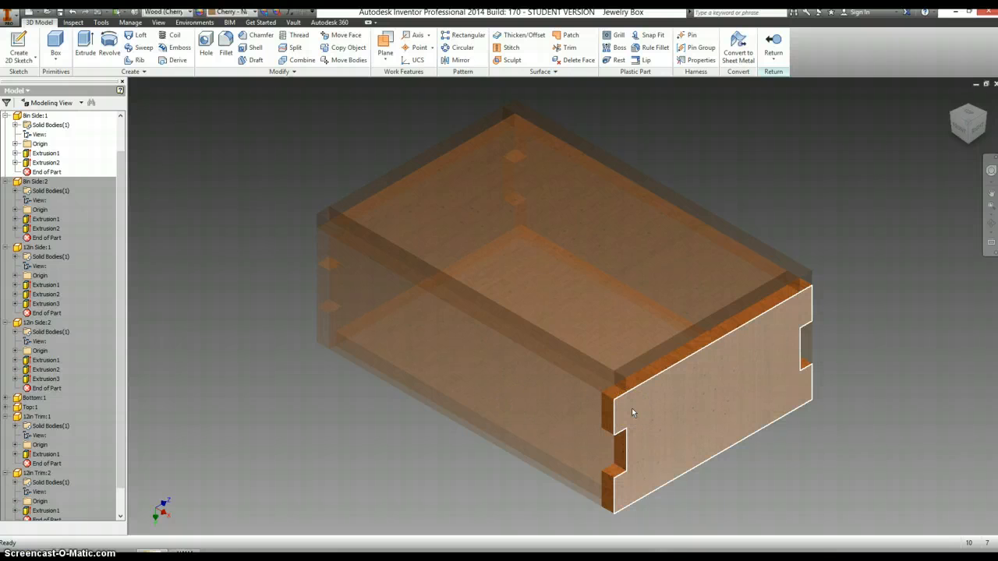
{"action": "right_click", "coordinate": [630, 406]}
{"action": "left_click", "coordinate": [642, 440]}
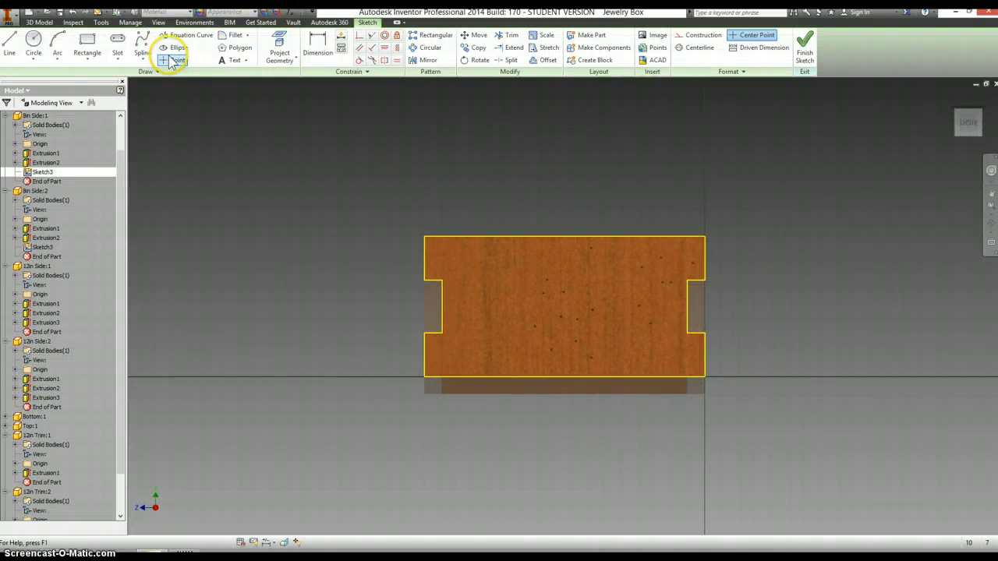
Place a sketch point at the center of each of the panel's four corner tabs and finish the sketch.
{"action": "left_click", "coordinate": [173, 60]}
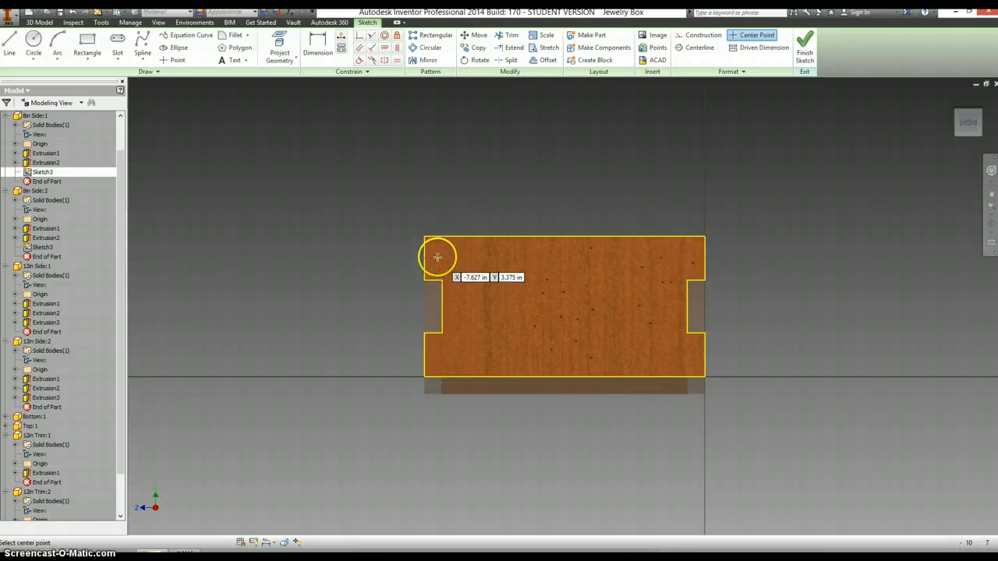
{"action": "scroll", "coordinate": [437, 257], "scroll_direction": "down", "scroll_amount": 4}
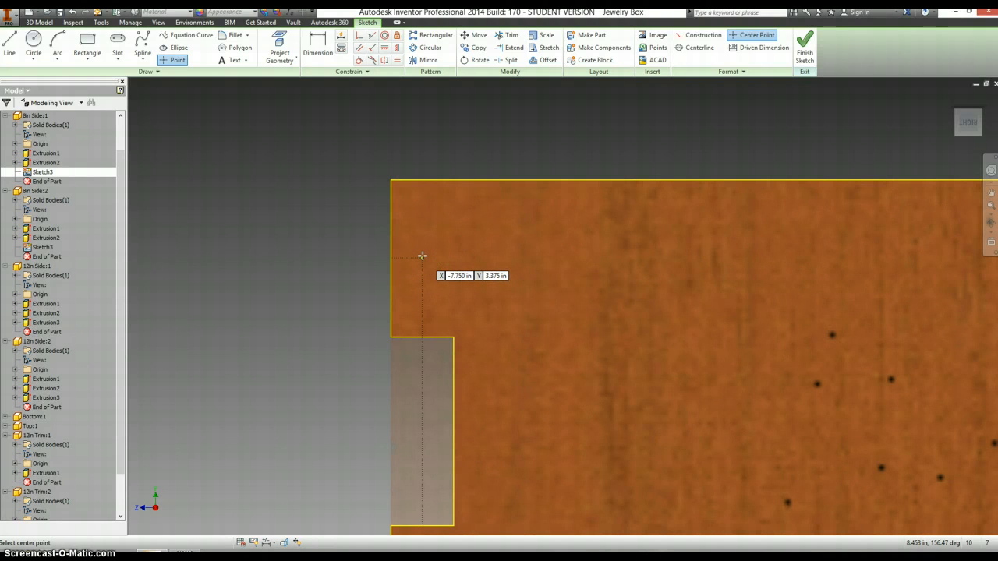
{"action": "left_click", "coordinate": [422, 255]}
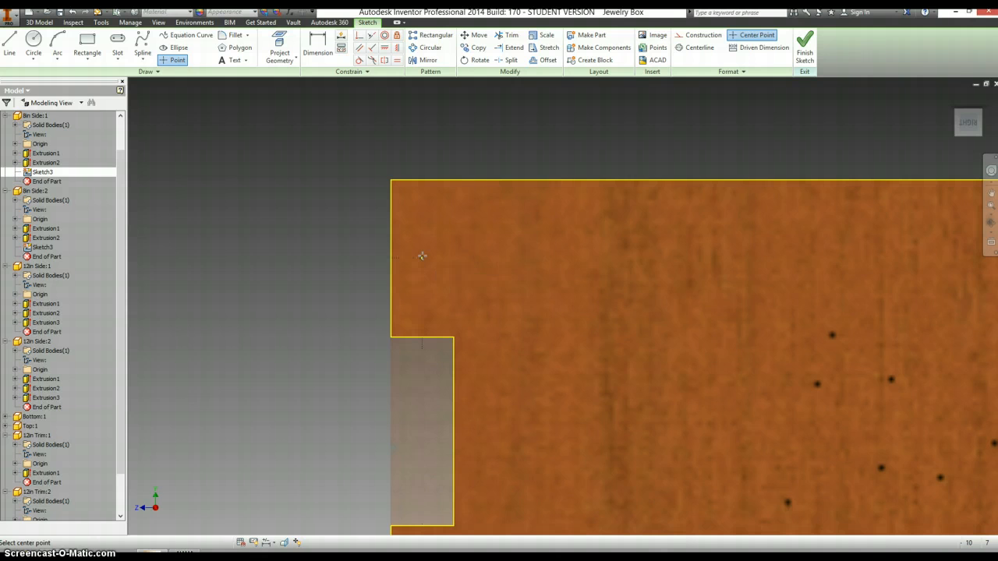
{"action": "middle_click_drag", "start_coordinate": [543, 252], "coordinate": [541, 180]}
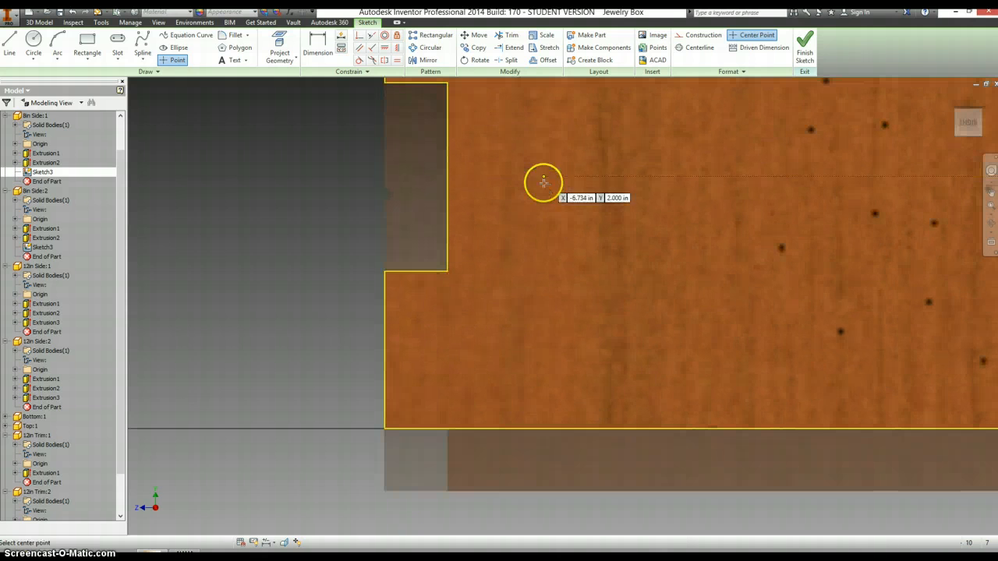
{"action": "left_click", "coordinate": [417, 351]}
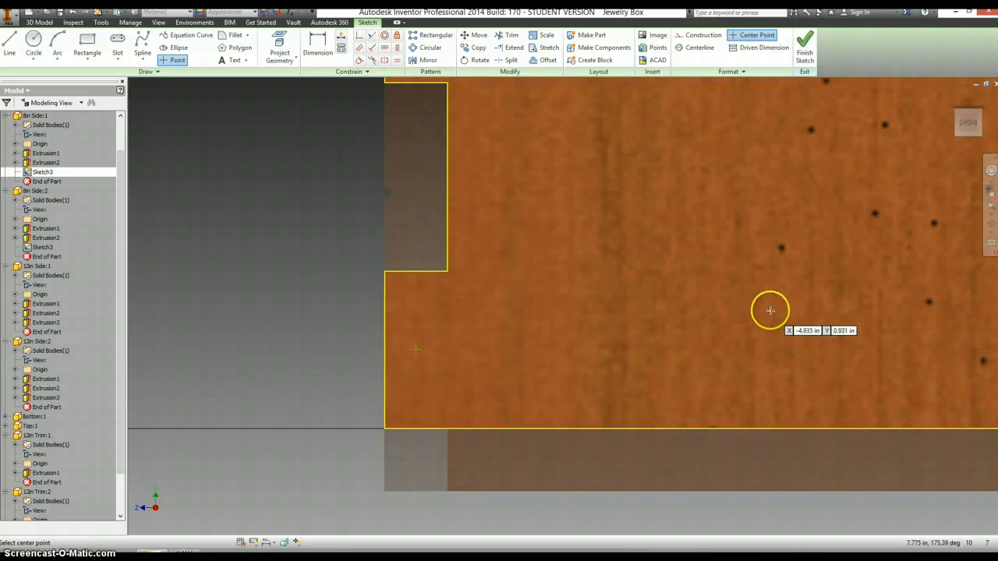
{"action": "middle_click_drag", "start_coordinate": [770, 309], "coordinate": [52, 380]}
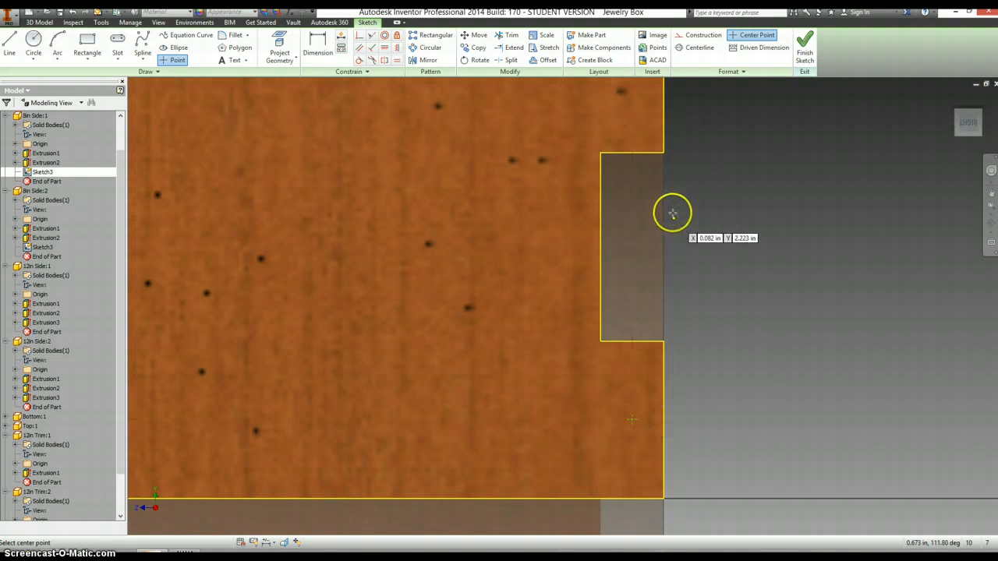
{"action": "middle_click_drag", "start_coordinate": [670, 211], "coordinate": [670, 348]}
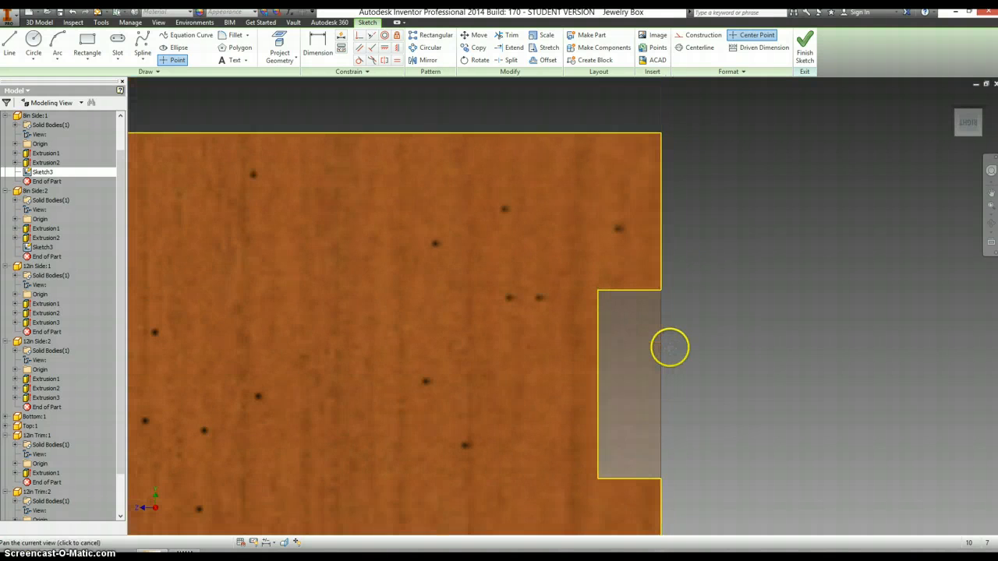
{"action": "left_click", "coordinate": [630, 211]}
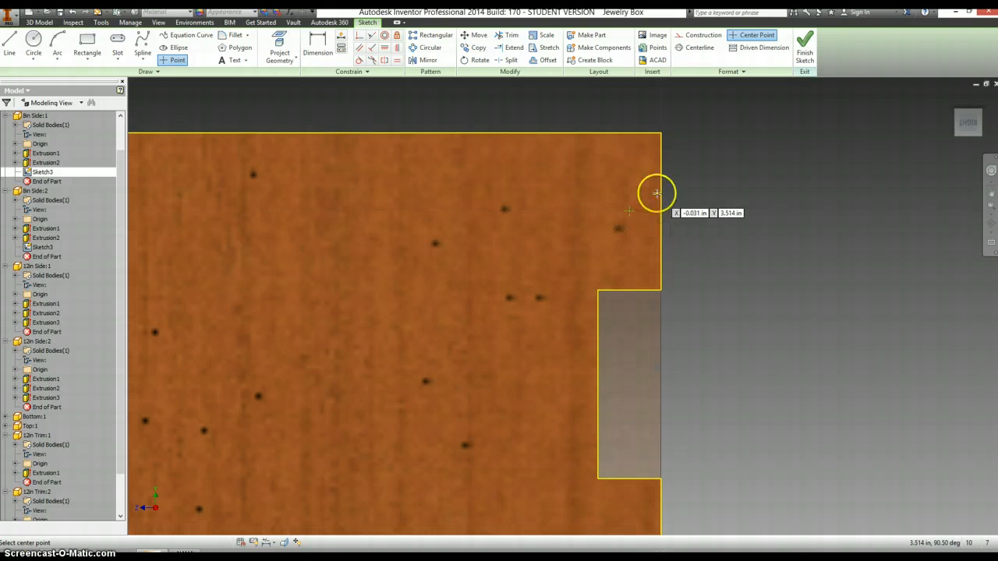
{"action": "left_click", "coordinate": [805, 48]}
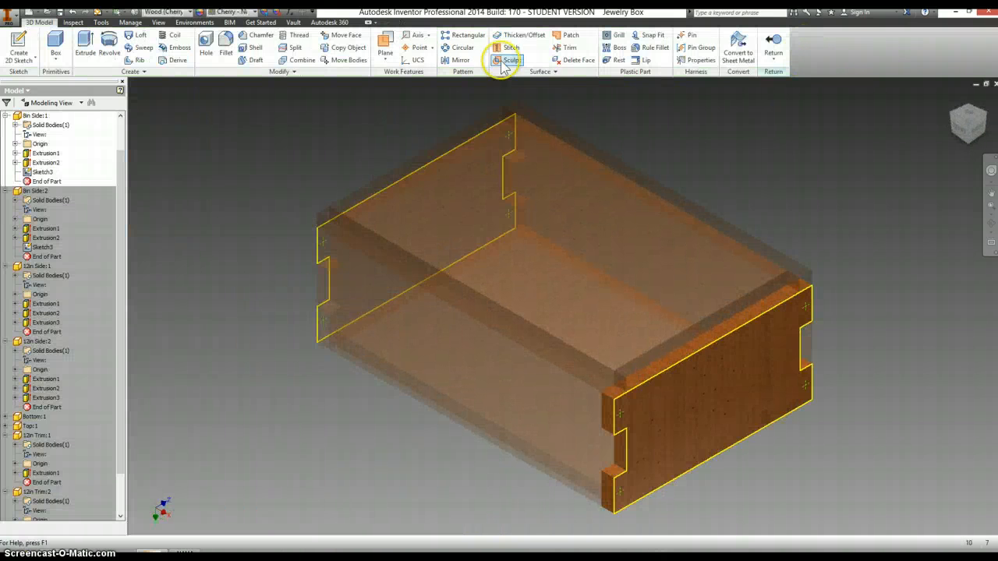
Create 0.25 in diameter holes at the four corner-tab points with Through All termination.
{"action": "left_click", "coordinate": [206, 47]}
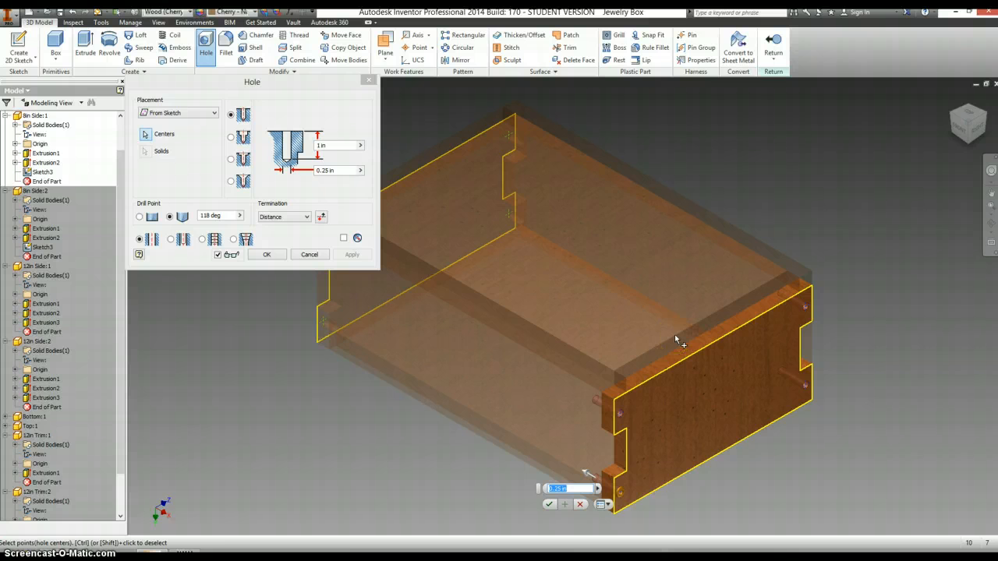
{"action": "left_click", "coordinate": [476, 353]}
{"action": "left_click", "coordinate": [303, 217]}
{"action": "left_click", "coordinate": [294, 236]}
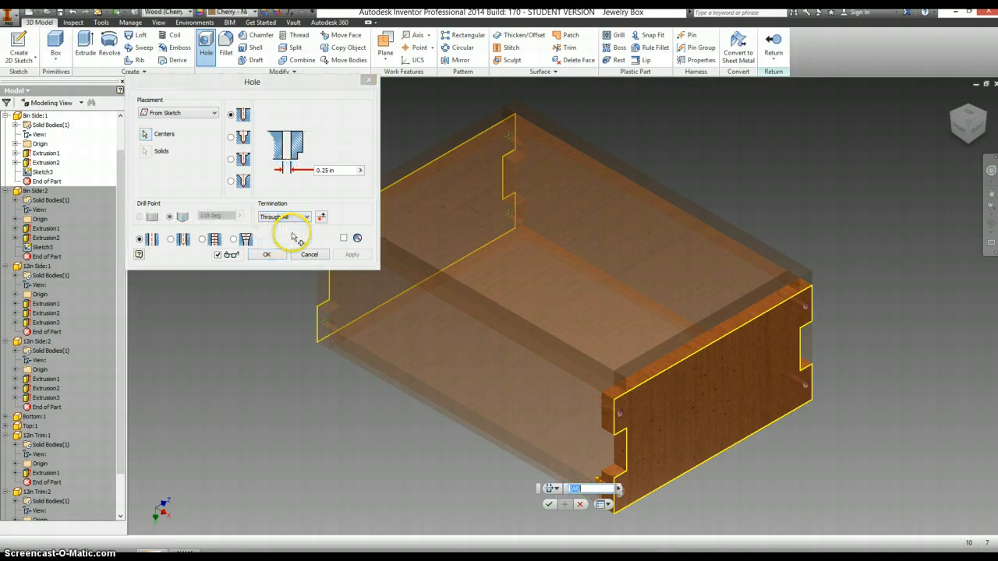
{"action": "left_click", "coordinate": [277, 255]}
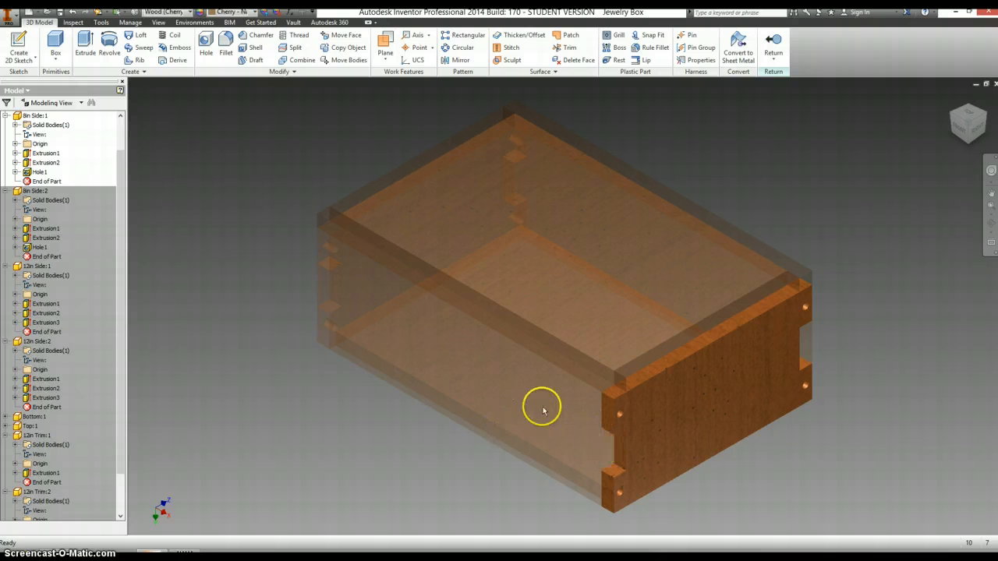
Sketch a point at the center of the inner face of the panel's front notch and finish the sketch.
{"action": "left_click", "coordinate": [621, 453]}
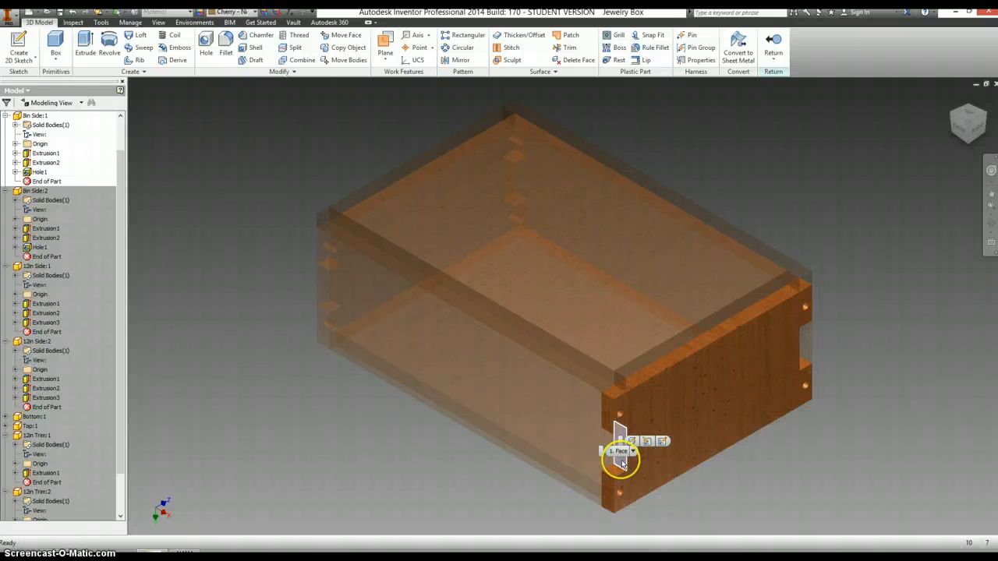
{"action": "right_click", "coordinate": [622, 463]}
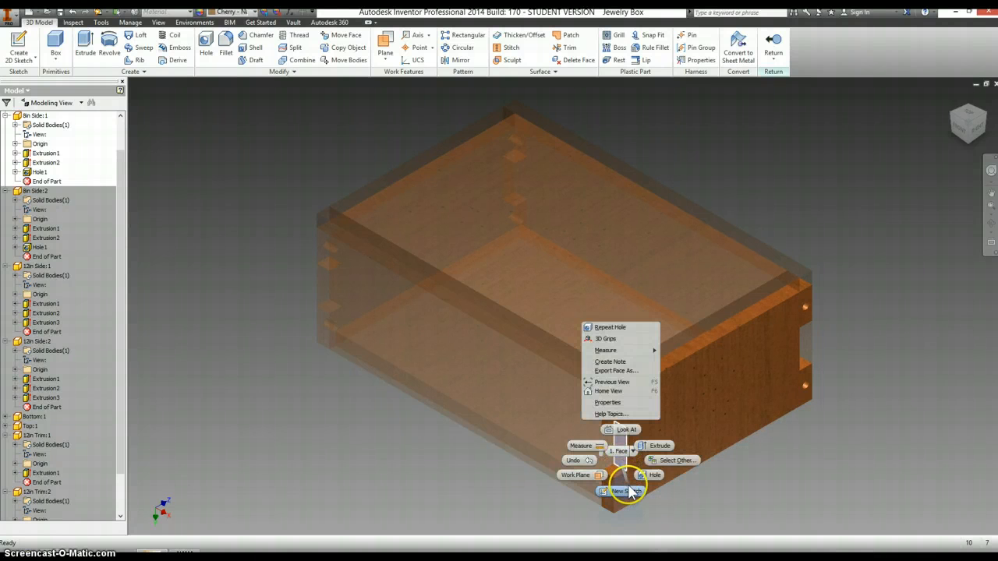
{"action": "left_click", "coordinate": [628, 489]}
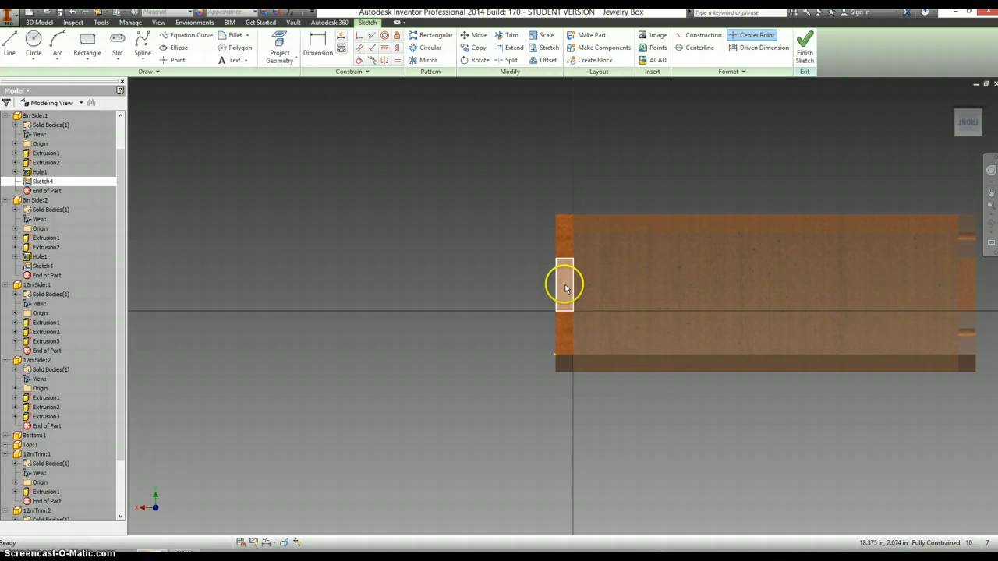
{"action": "scroll", "coordinate": [565, 287], "scroll_direction": "up", "scroll_amount": 2}
{"action": "scroll", "coordinate": [565, 287], "scroll_direction": "down", "scroll_amount": 5}
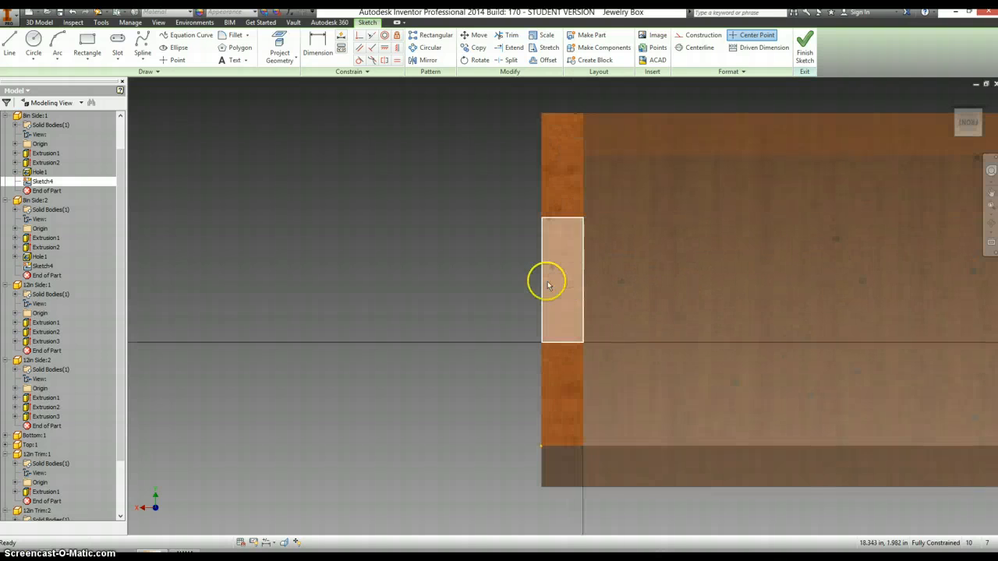
{"action": "left_click", "coordinate": [178, 60]}
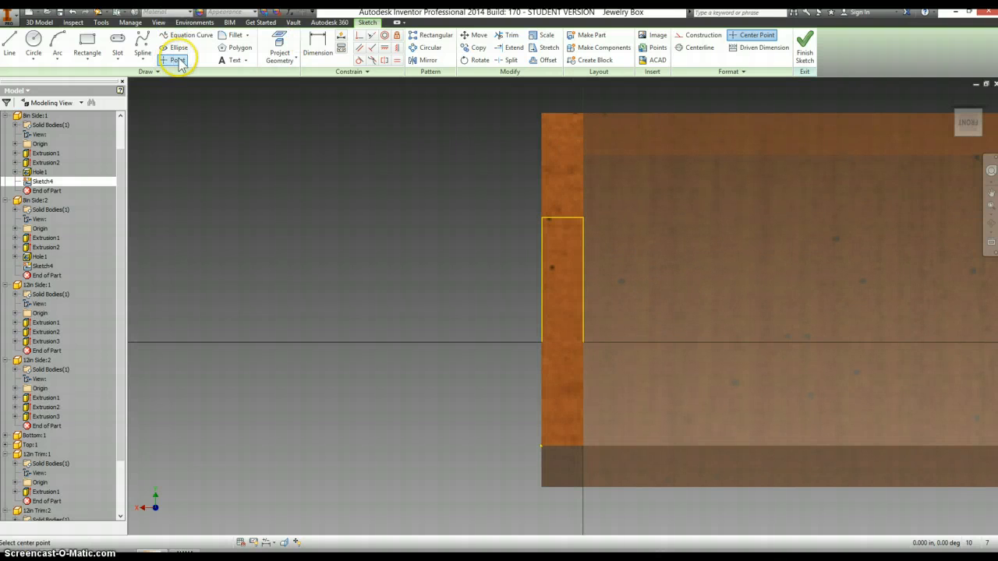
{"action": "left_click", "coordinate": [562, 280]}
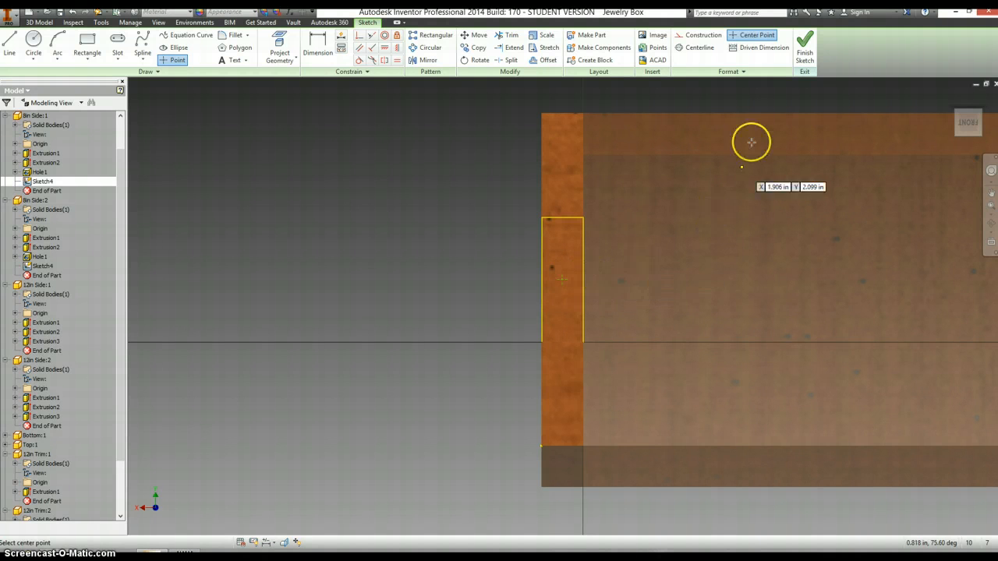
{"action": "left_click", "coordinate": [807, 49]}
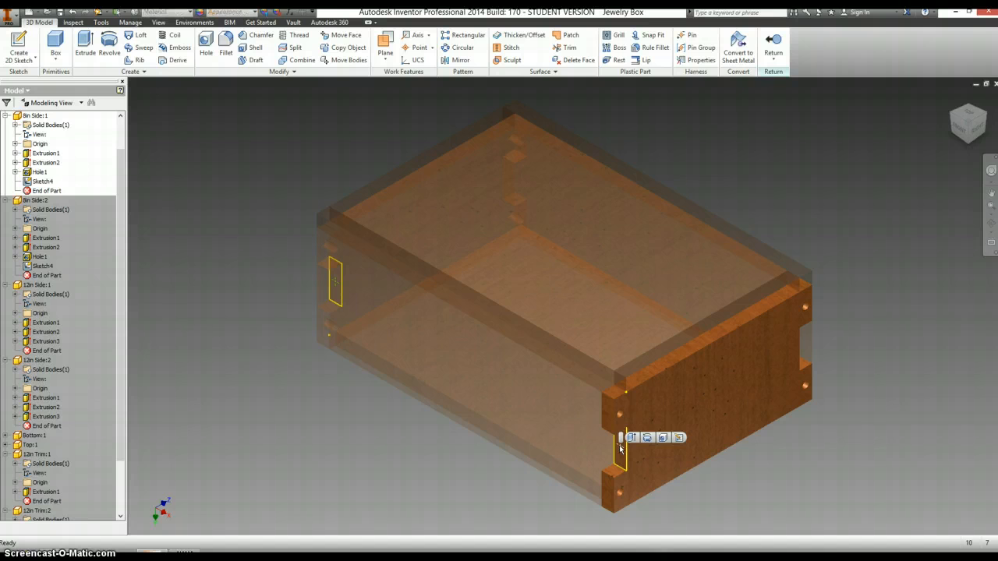
Create a 0.25 in diameter hole at the front notch point with Distance termination and a depth of 0.5 in.
{"action": "left_click", "coordinate": [662, 438]}
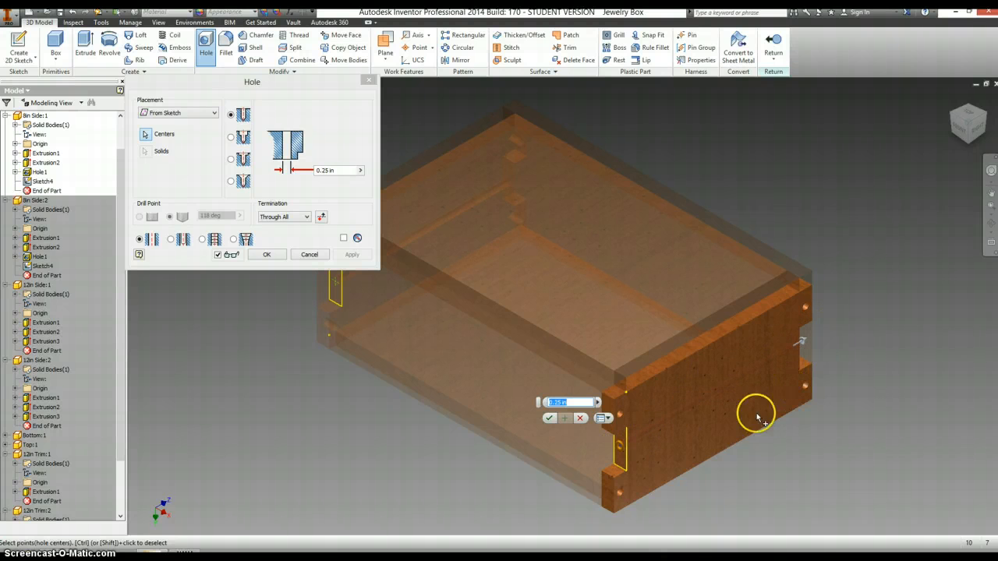
{"action": "left_click", "coordinate": [619, 449]}
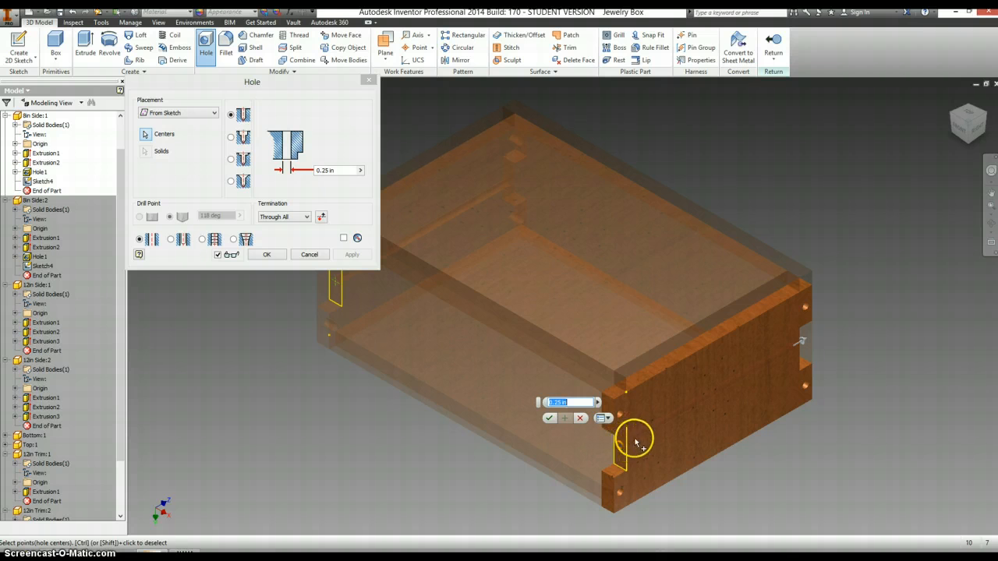
{"action": "left_click", "coordinate": [306, 217]}
{"action": "left_click", "coordinate": [297, 226]}
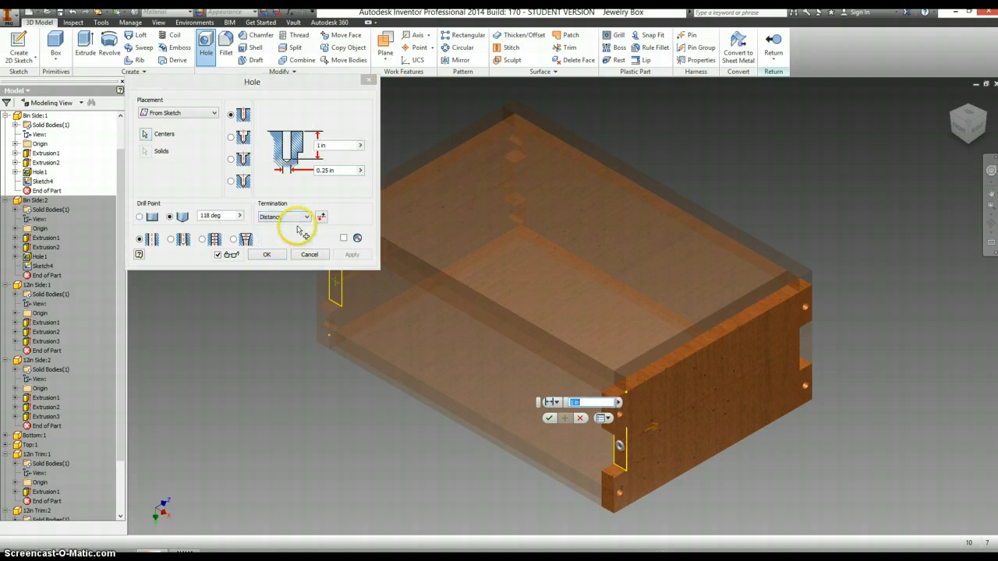
{"action": "left_click", "coordinate": [322, 146]}
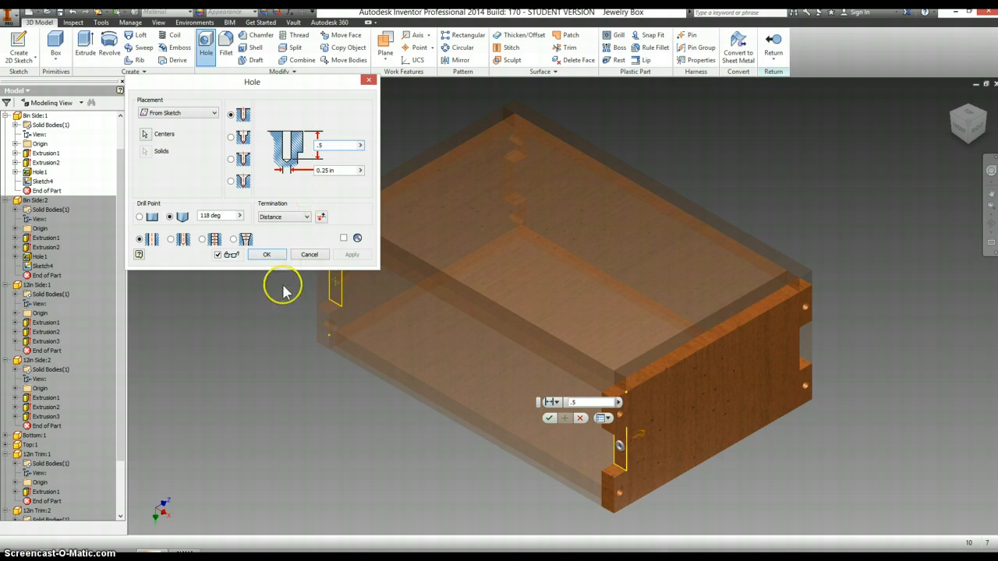
{"action": "left_click", "coordinate": [278, 259]}
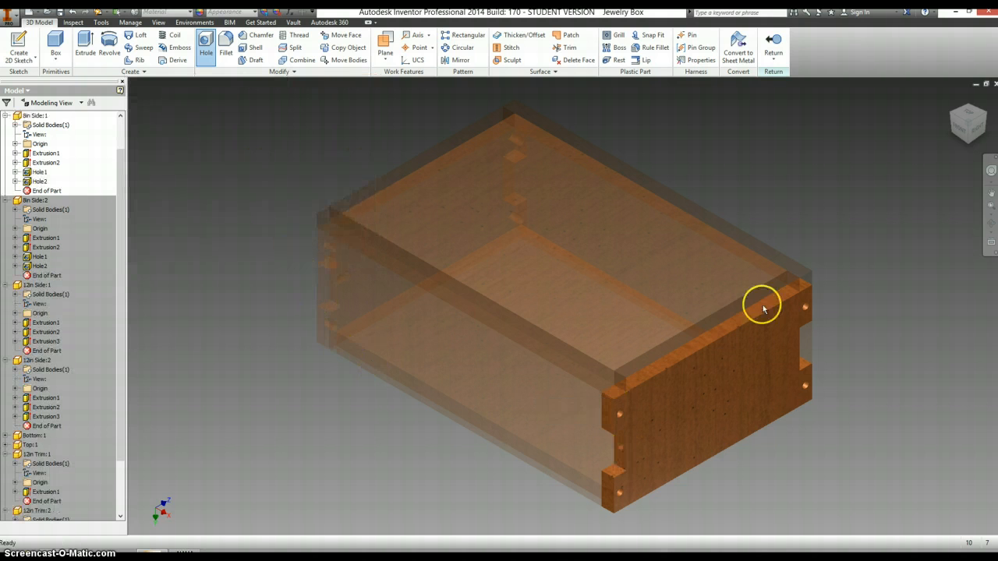
Start a sketch on the inner face of the panel's opposite notch and place a point at X 0.250 in, Y 0.750 in.
{"action": "left_click", "coordinate": [986, 116]}
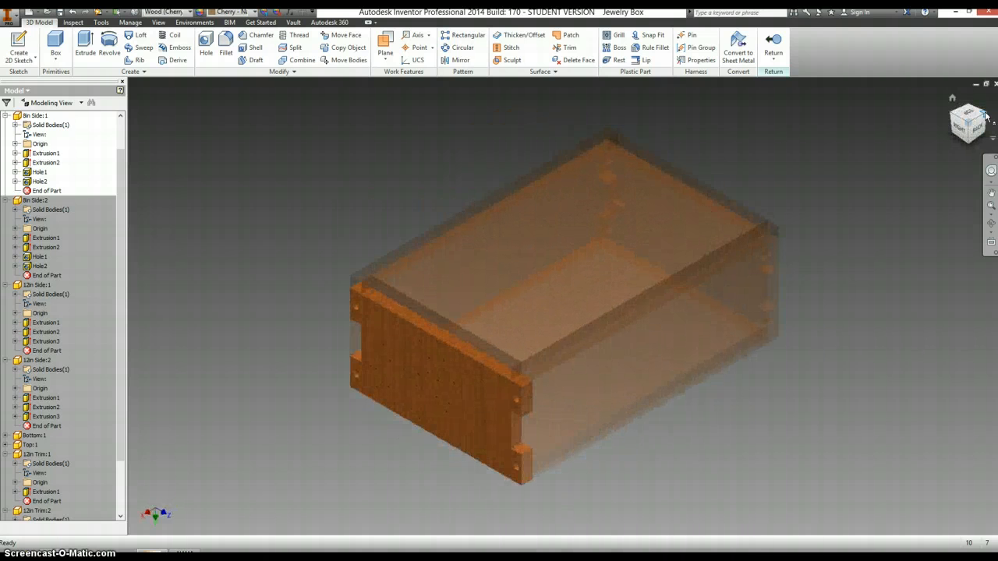
{"action": "right_click", "coordinate": [518, 431]}
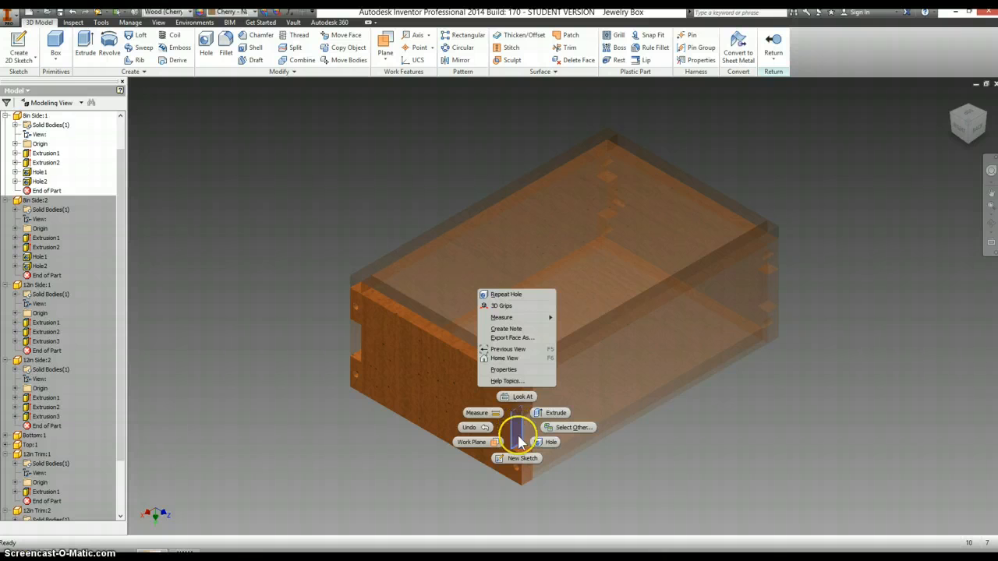
{"action": "left_click", "coordinate": [522, 458]}
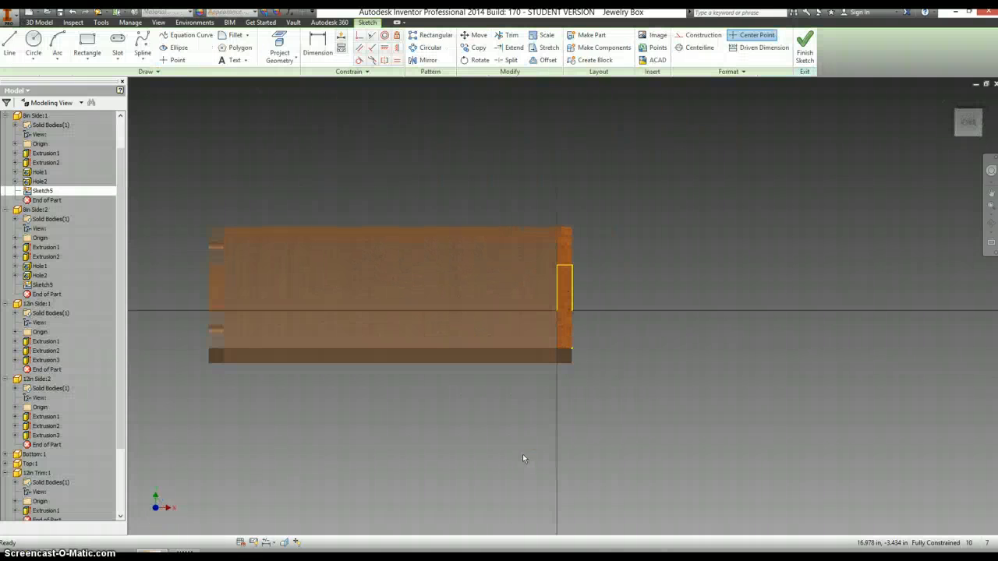
{"action": "left_click", "coordinate": [177, 60]}
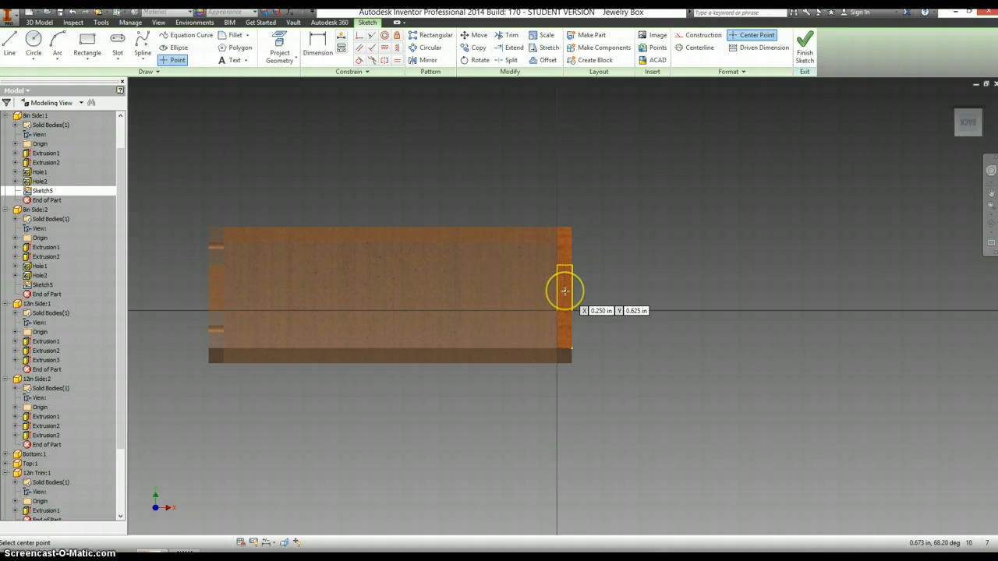
{"action": "scroll", "coordinate": [564, 291], "scroll_direction": "down", "scroll_amount": 5}
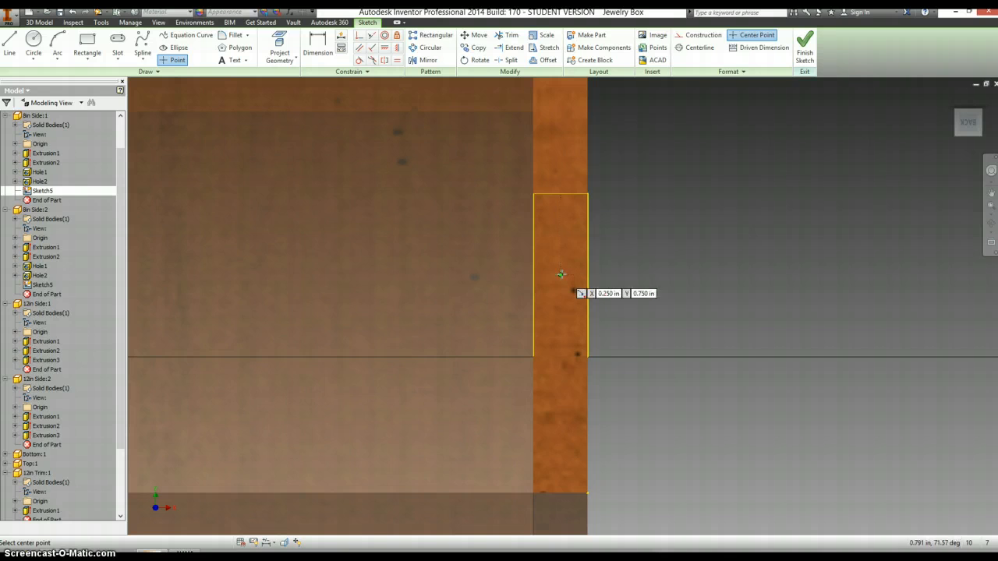
{"action": "left_click", "coordinate": [561, 273]}
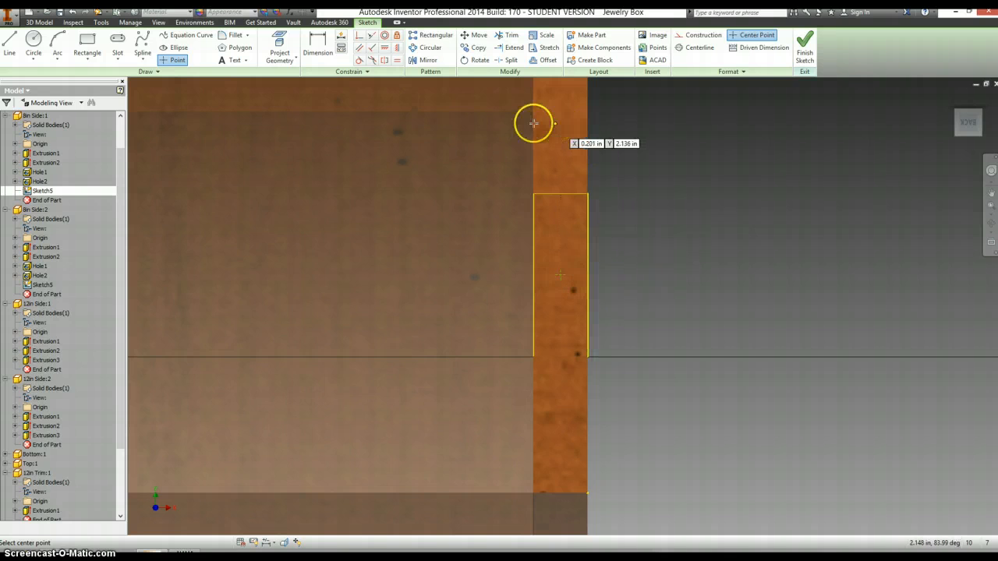
Dimension the vertical distance from the notch face's upper edge to the sketched point.
{"action": "left_click", "coordinate": [315, 42]}
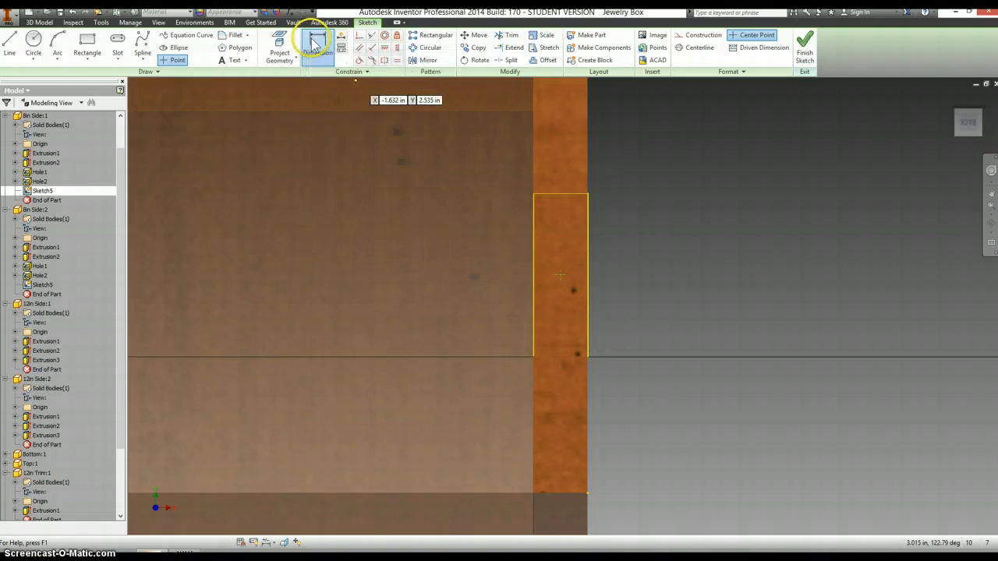
{"action": "left_click", "coordinate": [577, 196]}
{"action": "left_click", "coordinate": [561, 274]}
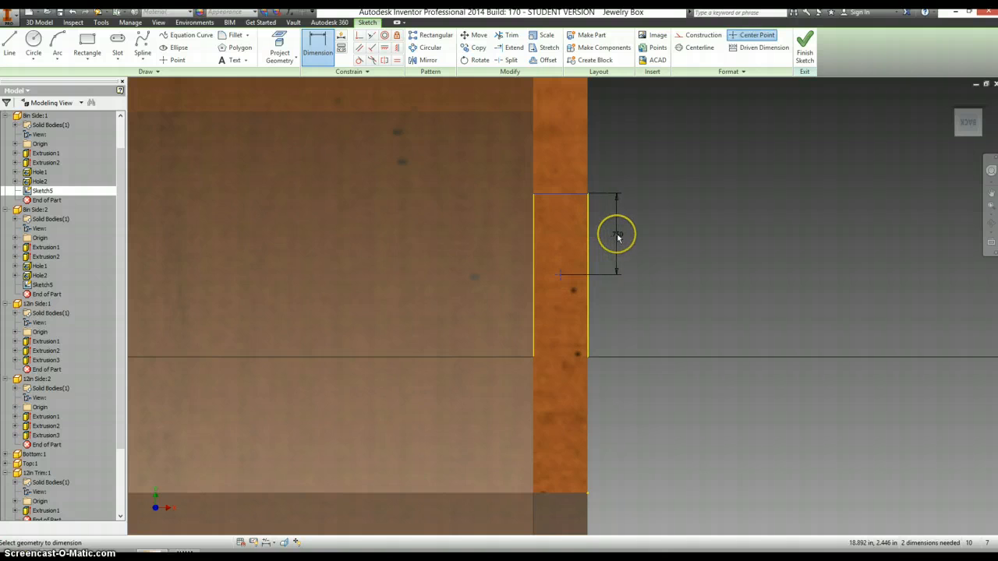
{"action": "left_click", "coordinate": [616, 238]}
{"action": "left_click", "coordinate": [657, 271]}
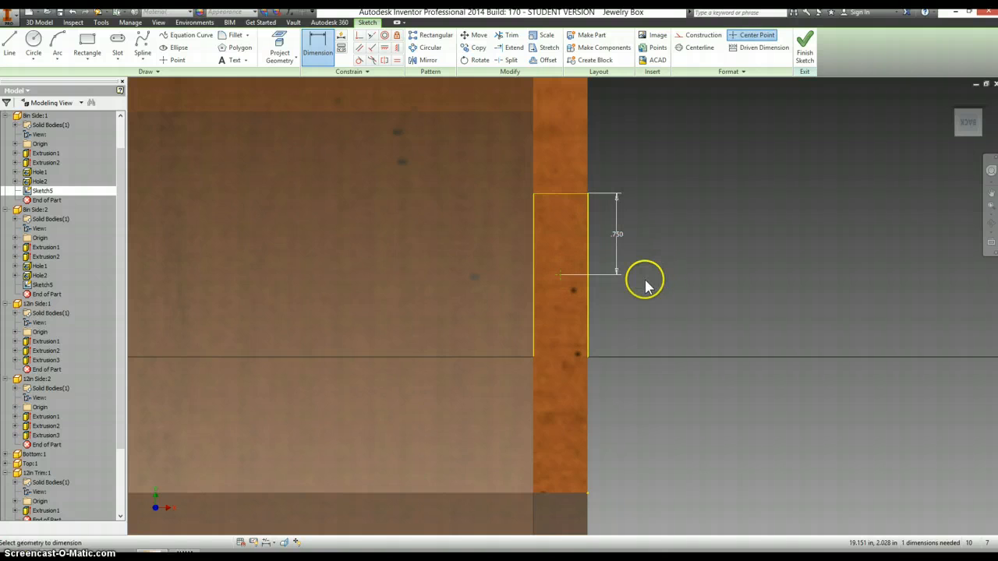
Dimension the horizontal distance from the notch face's right vertical edge to the sketched point and finish the sketch.
{"action": "left_click", "coordinate": [588, 297]}
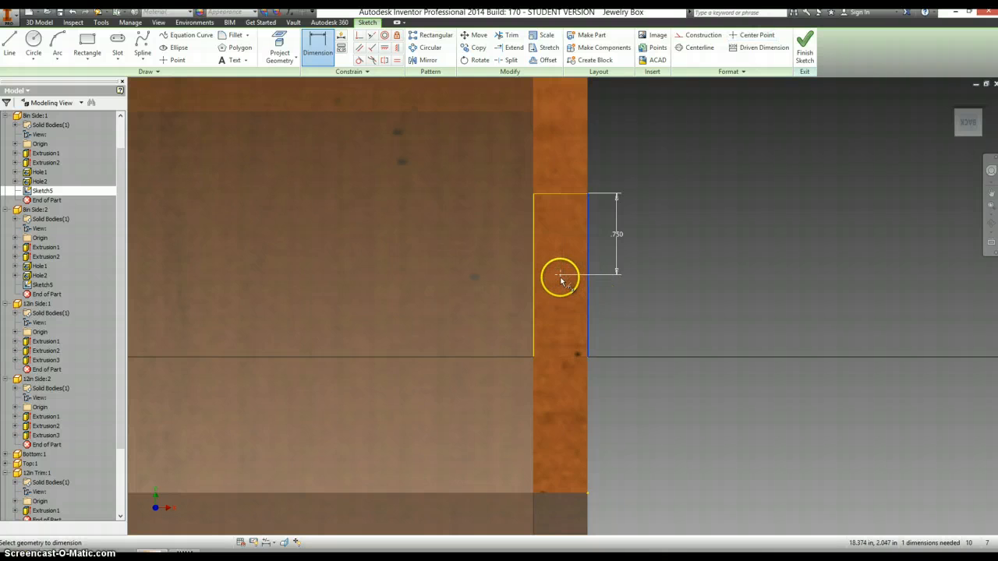
{"action": "left_click", "coordinate": [561, 276]}
{"action": "left_click", "coordinate": [572, 307]}
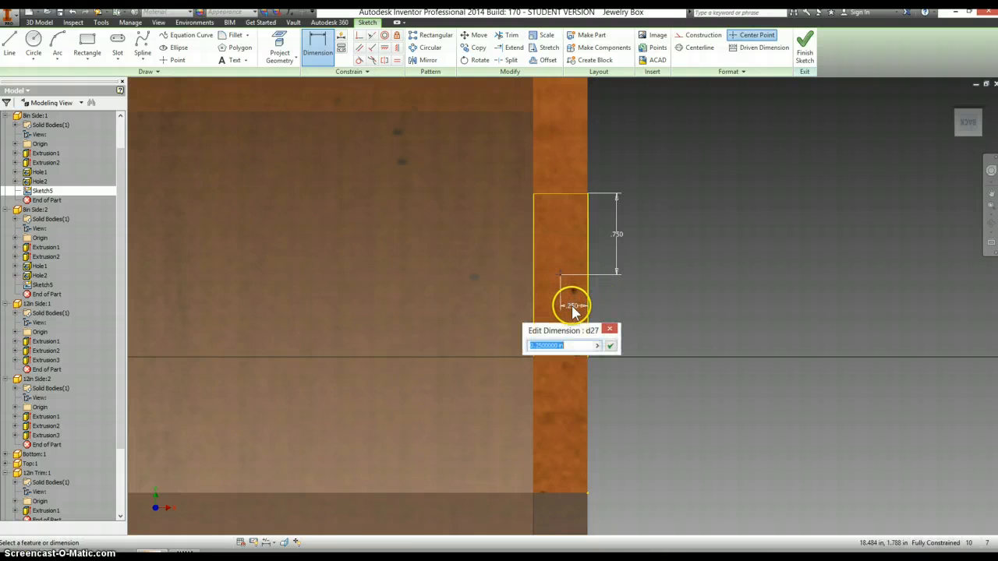
{"action": "left_click", "coordinate": [609, 345]}
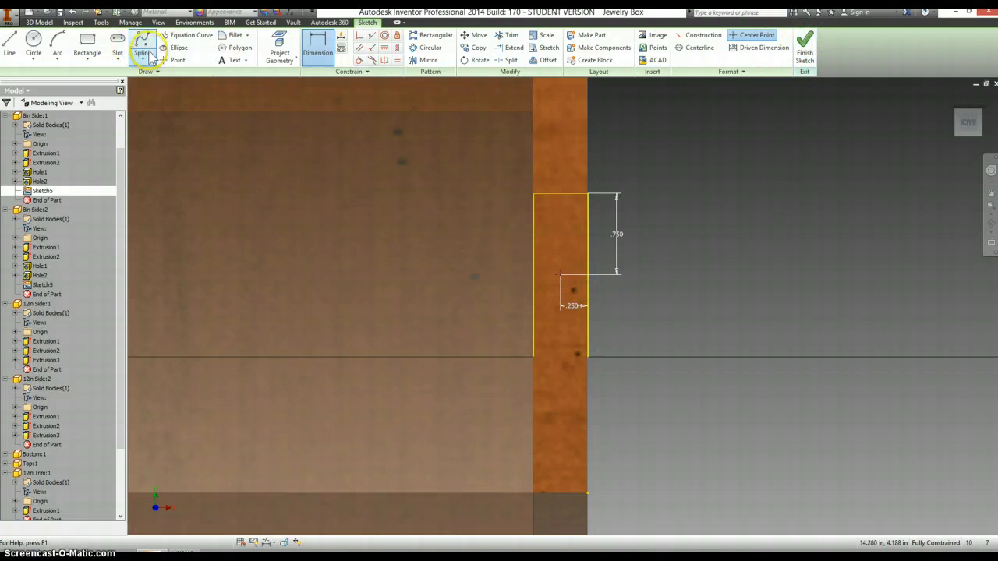
{"action": "left_click", "coordinate": [173, 60]}
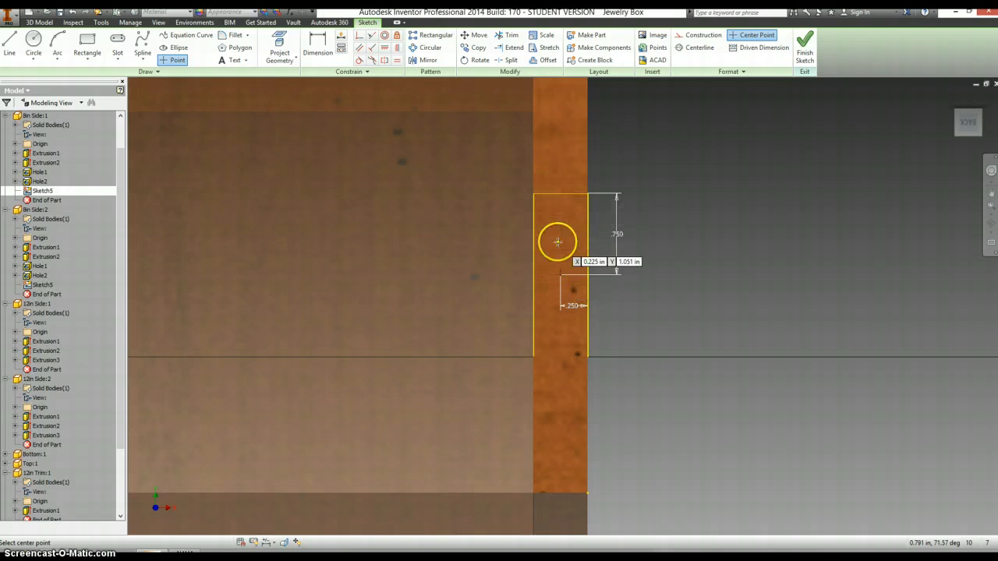
{"action": "left_click", "coordinate": [811, 61]}
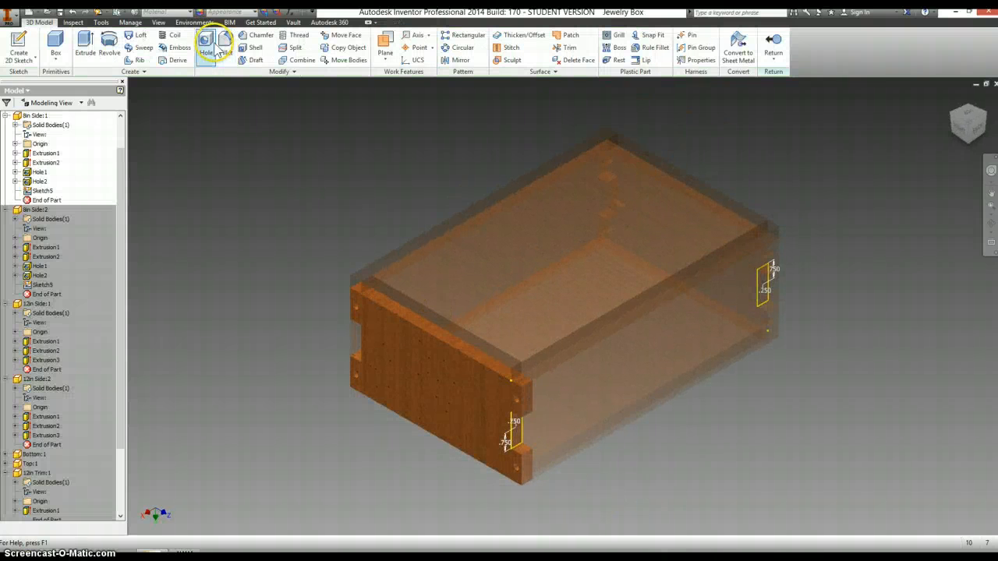
Create a 0.25 in diameter hole at the notch point with Distance termination and 0.5 in depth, then return to the assembly.
{"action": "left_click", "coordinate": [206, 45]}
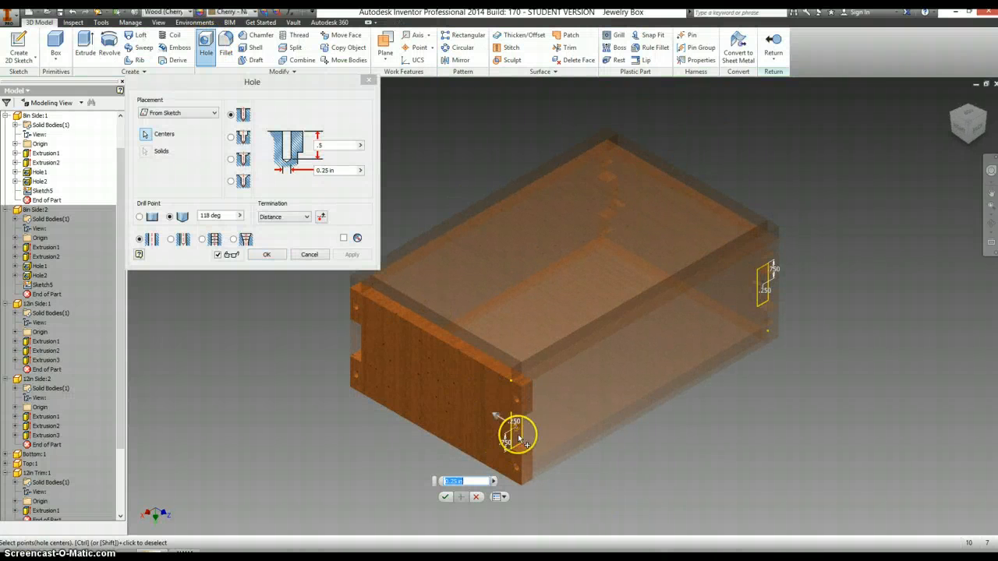
{"action": "scroll", "coordinate": [518, 439], "scroll_direction": "up", "scroll_amount": 3}
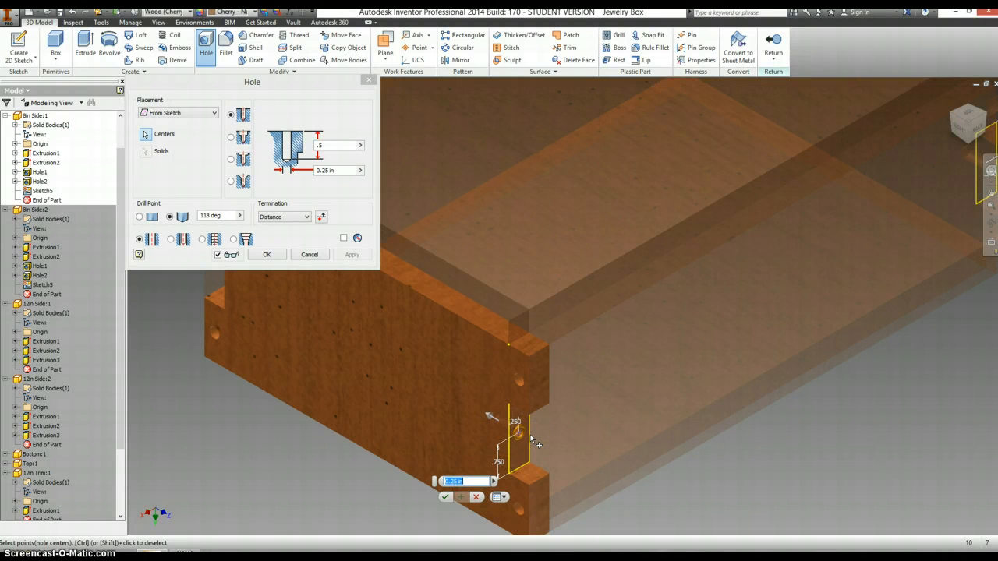
{"action": "left_click", "coordinate": [337, 146]}
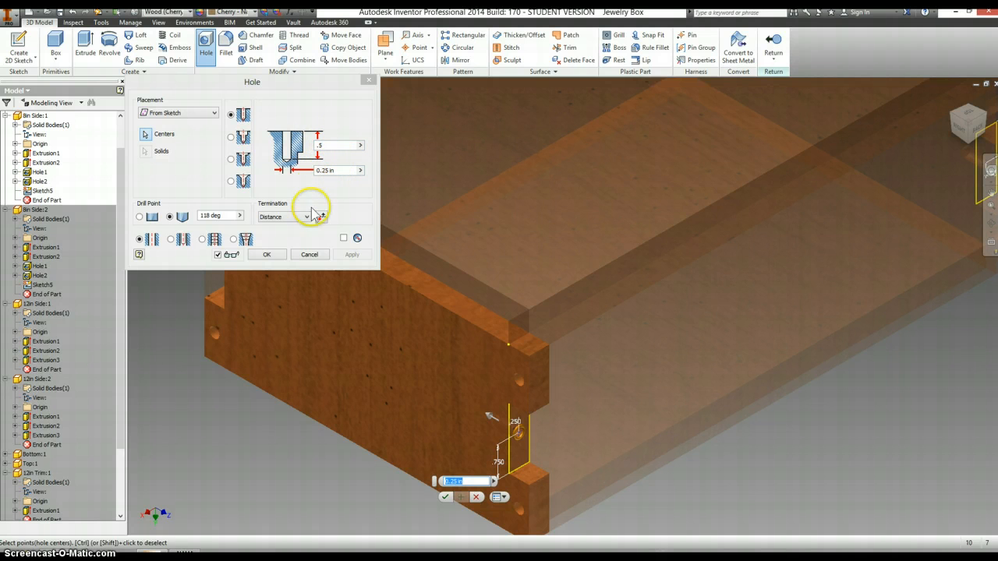
{"action": "left_click", "coordinate": [267, 255]}
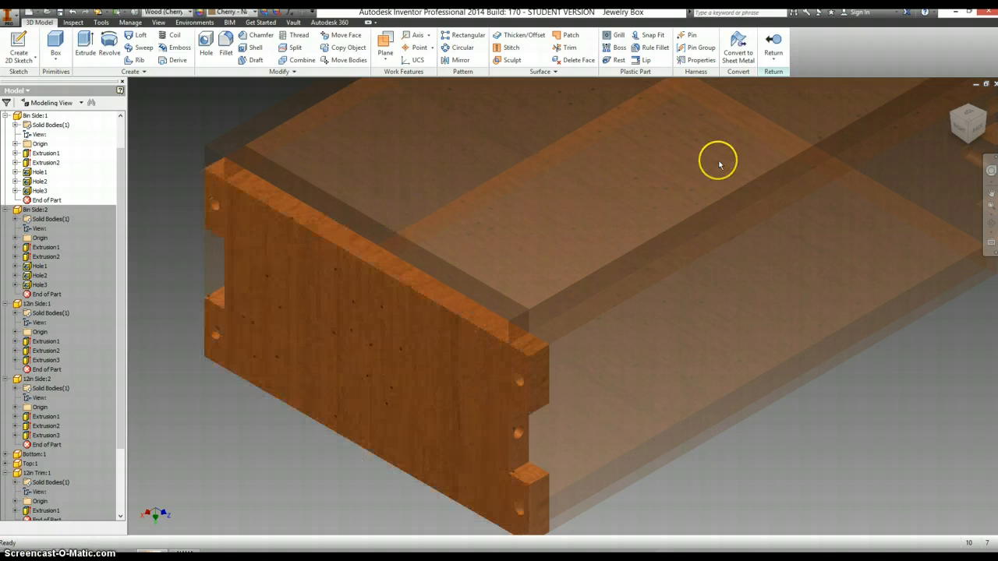
{"action": "left_click", "coordinate": [776, 48]}
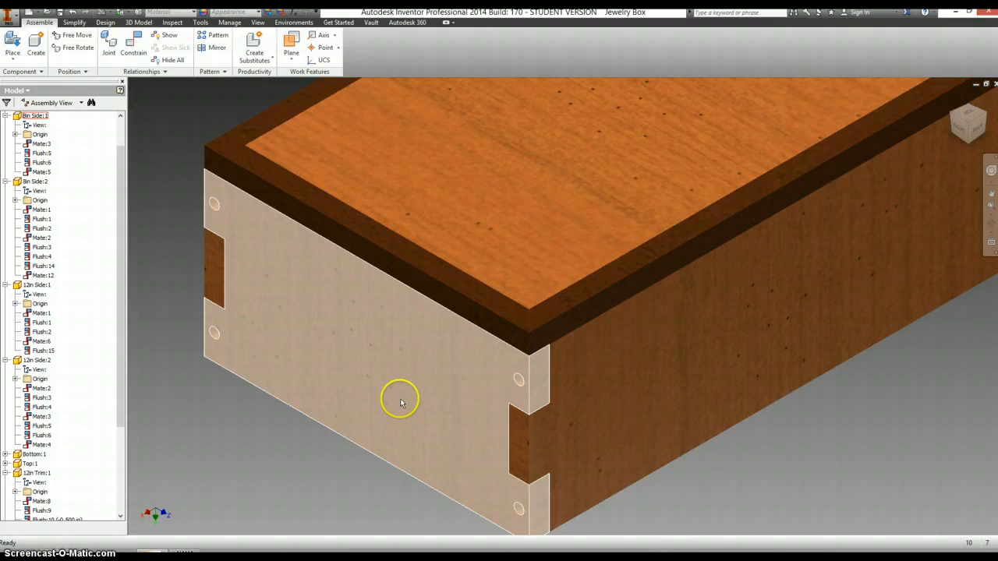
Hide the 12 in side panel facing the view to inspect the 8 in panels' notch holes, and make it visible again.
{"action": "scroll", "coordinate": [884, 413], "scroll_direction": "down", "scroll_amount": 3}
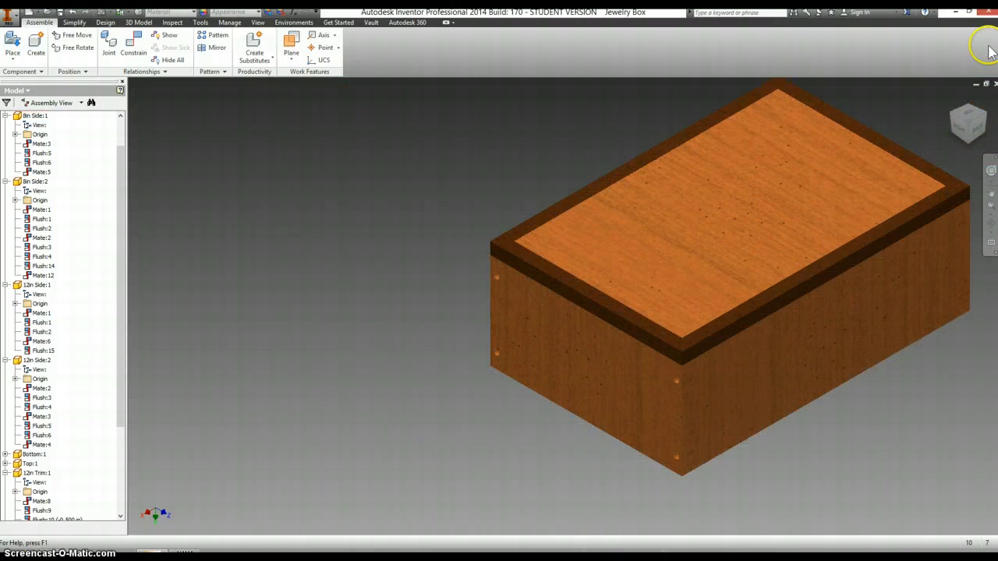
{"action": "left_click", "coordinate": [969, 109]}
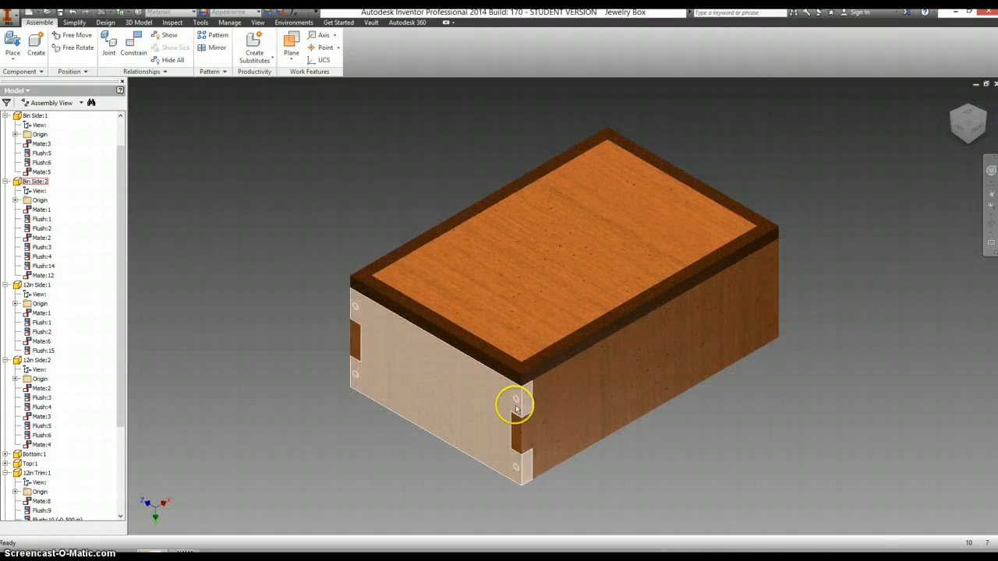
{"action": "right_click", "coordinate": [581, 398]}
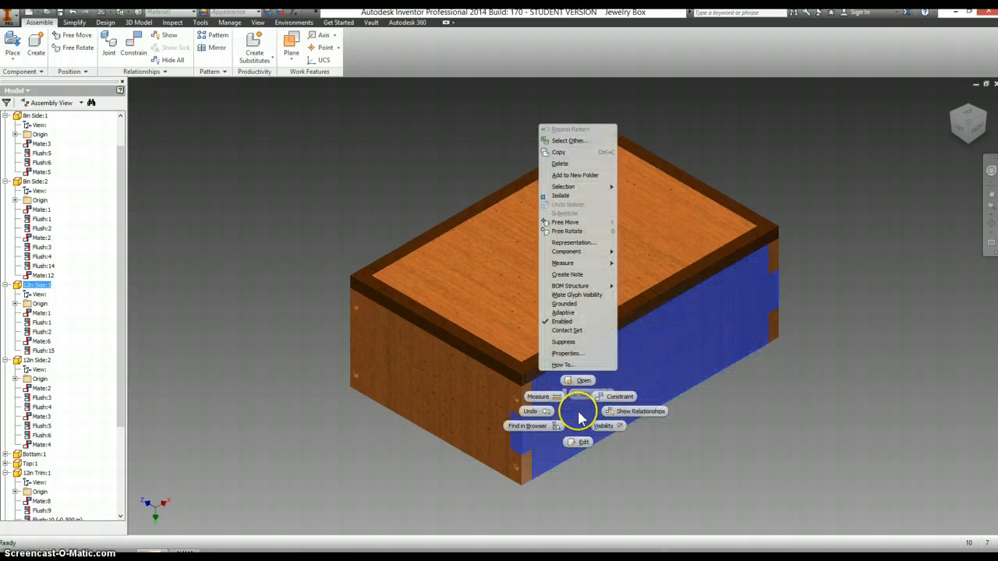
{"action": "left_click", "coordinate": [613, 465]}
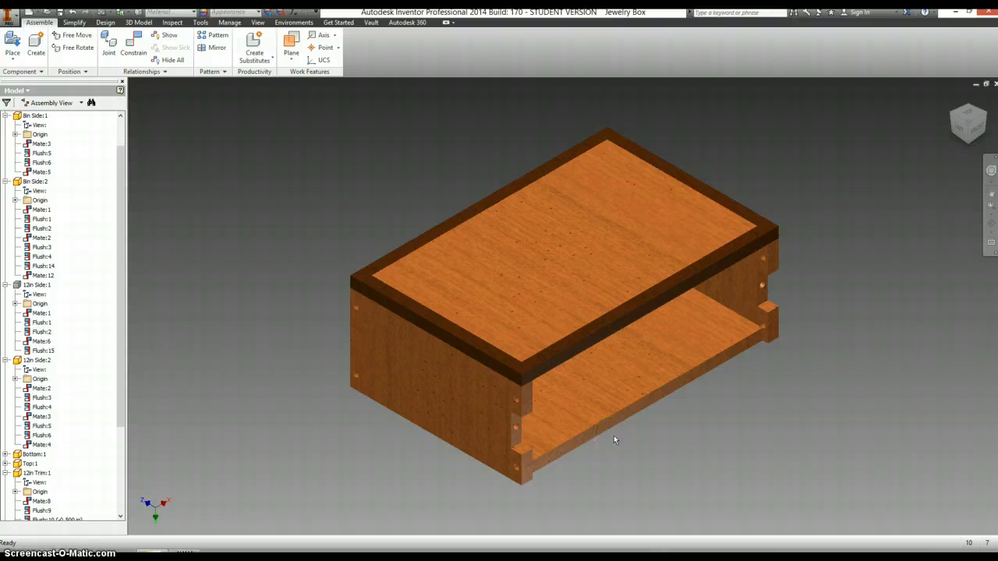
{"action": "right_click", "coordinate": [614, 440]}
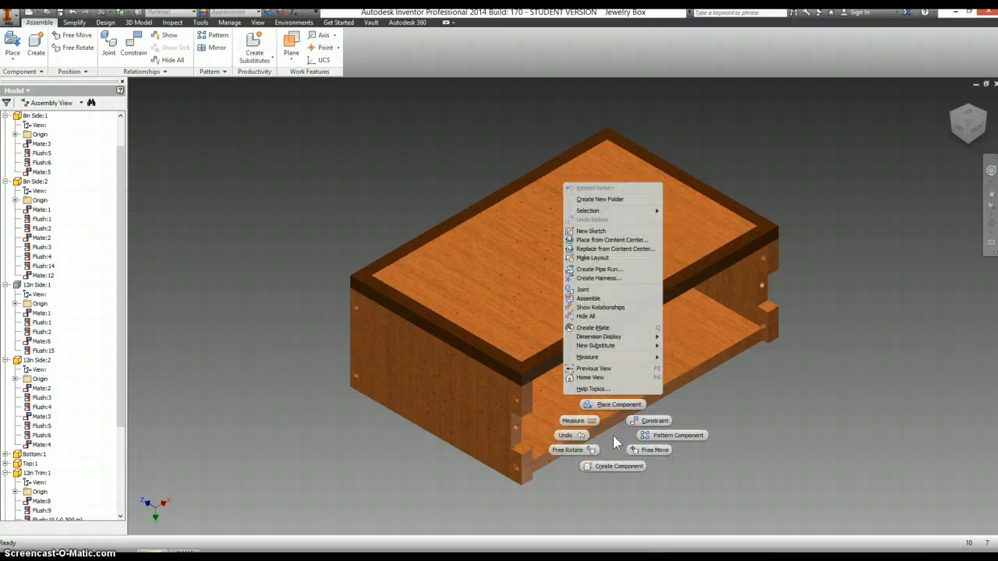
{"action": "left_click", "coordinate": [613, 437]}
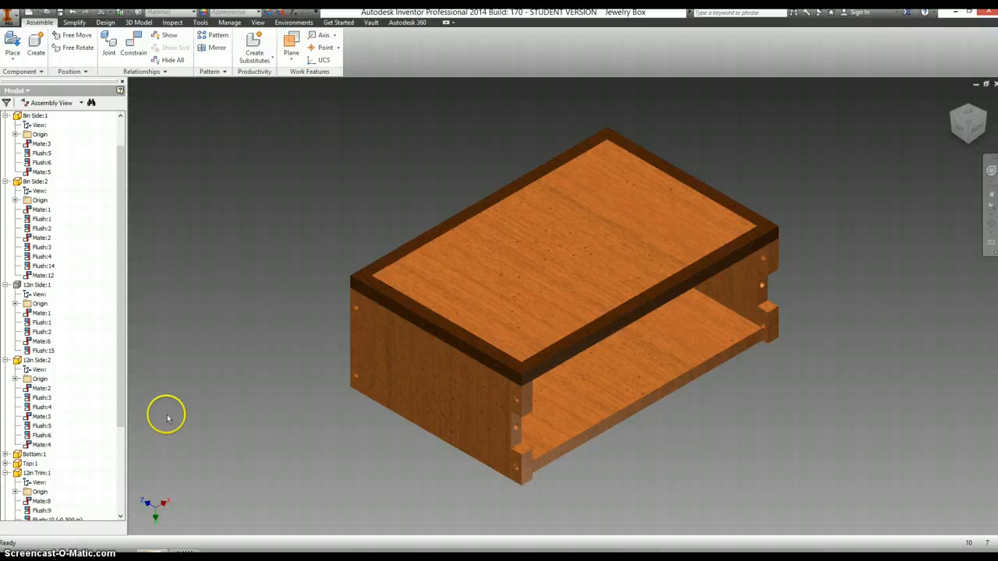
{"action": "right_click", "coordinate": [21, 290]}
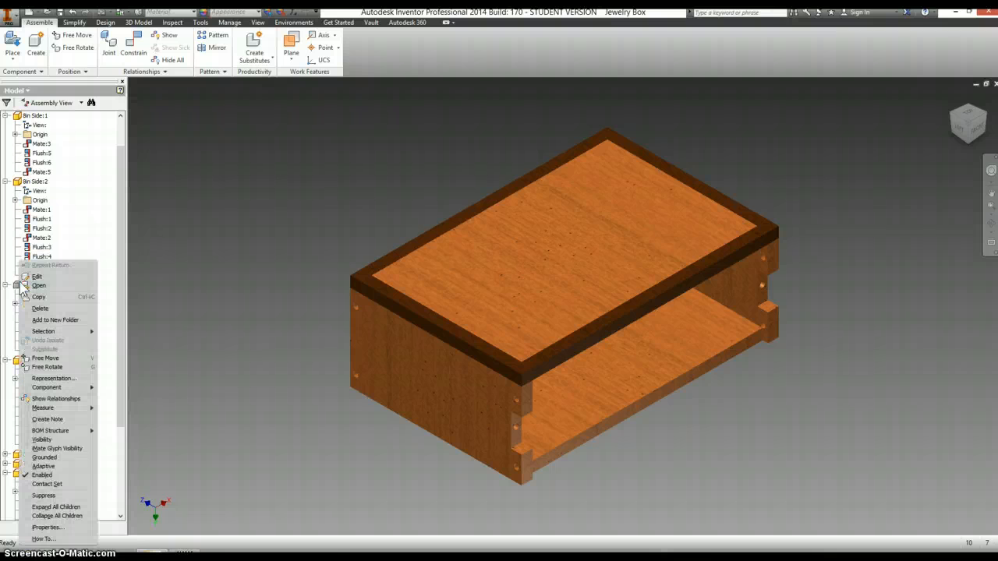
{"action": "left_click", "coordinate": [57, 441]}
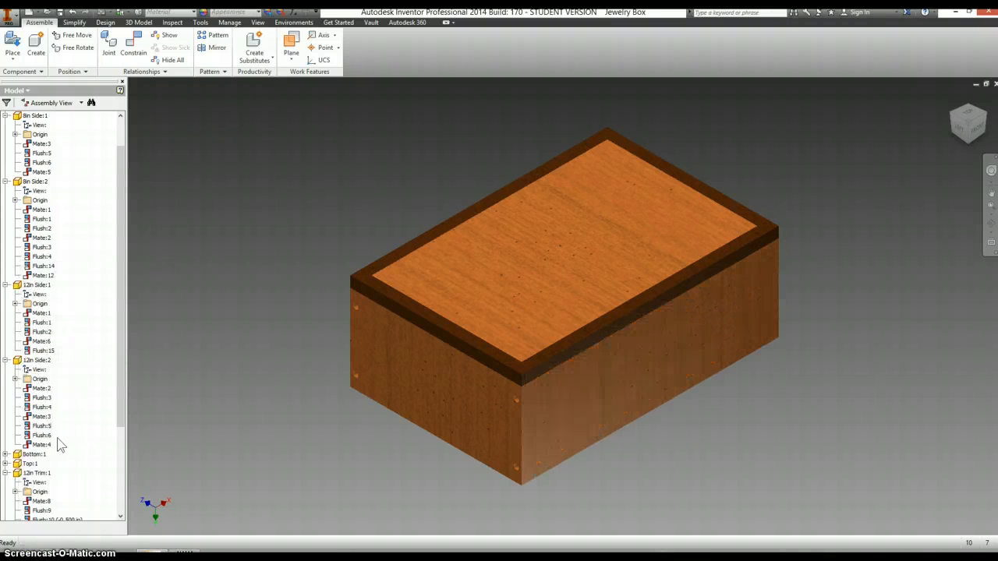
Edit the 12 in side panel in place and start a sketch on its outer face.
{"action": "double_click", "coordinate": [625, 376]}
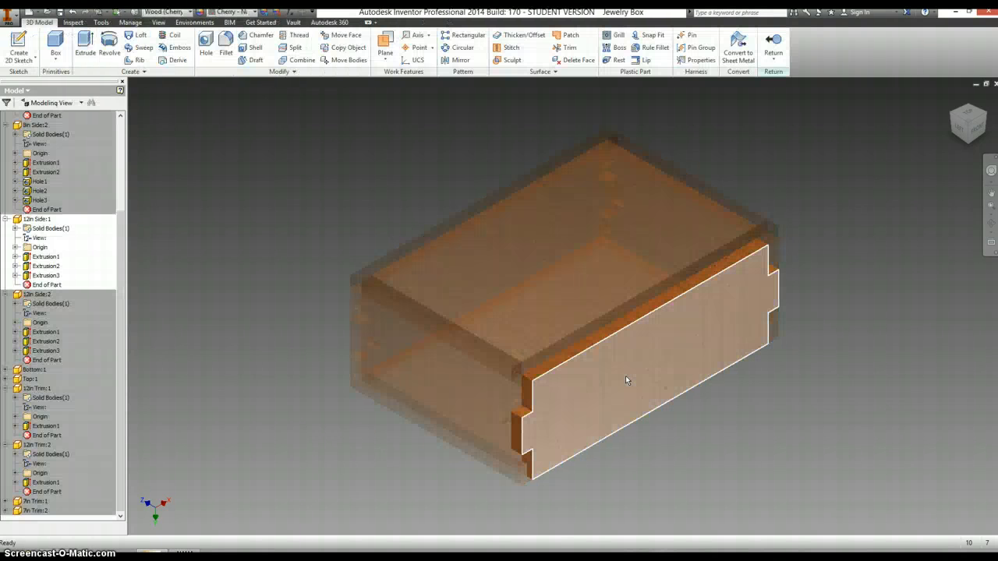
{"action": "right_click", "coordinate": [566, 398]}
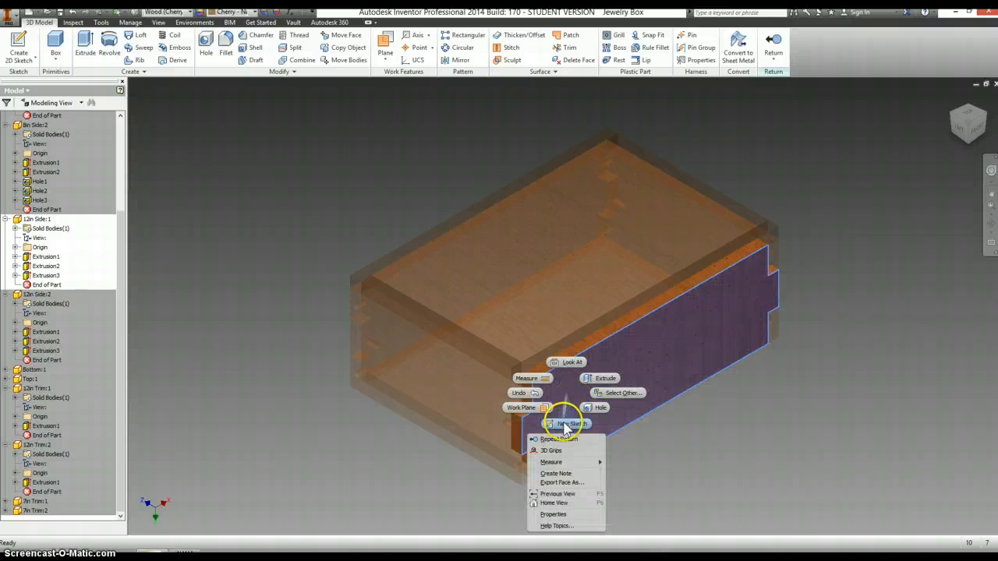
{"action": "left_click", "coordinate": [565, 428]}
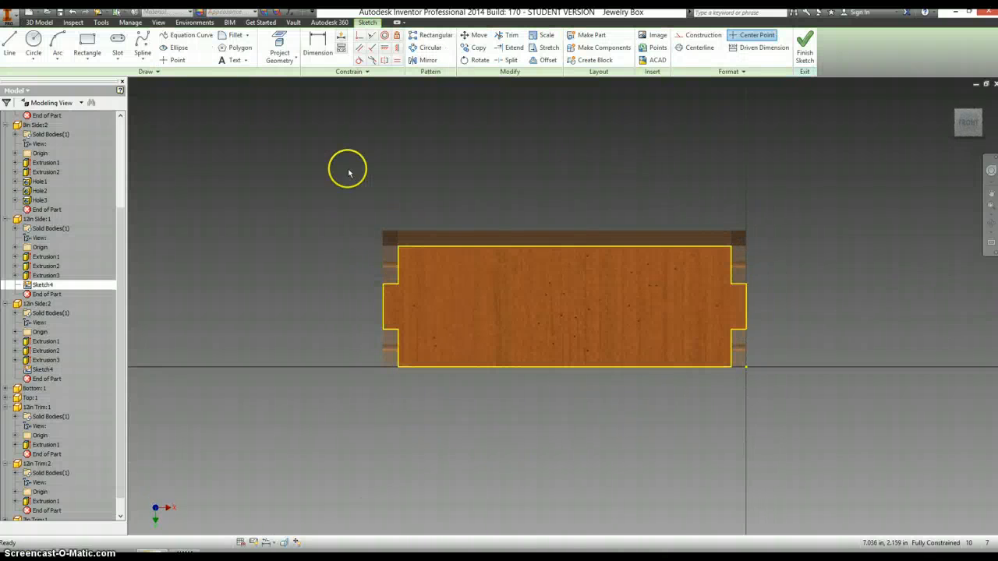
Place points at the centers of both end tabs, at X -11.750 in and X -0.250 in, both at Y 2.000 in, and finish the sketch.
{"action": "left_click", "coordinate": [173, 62]}
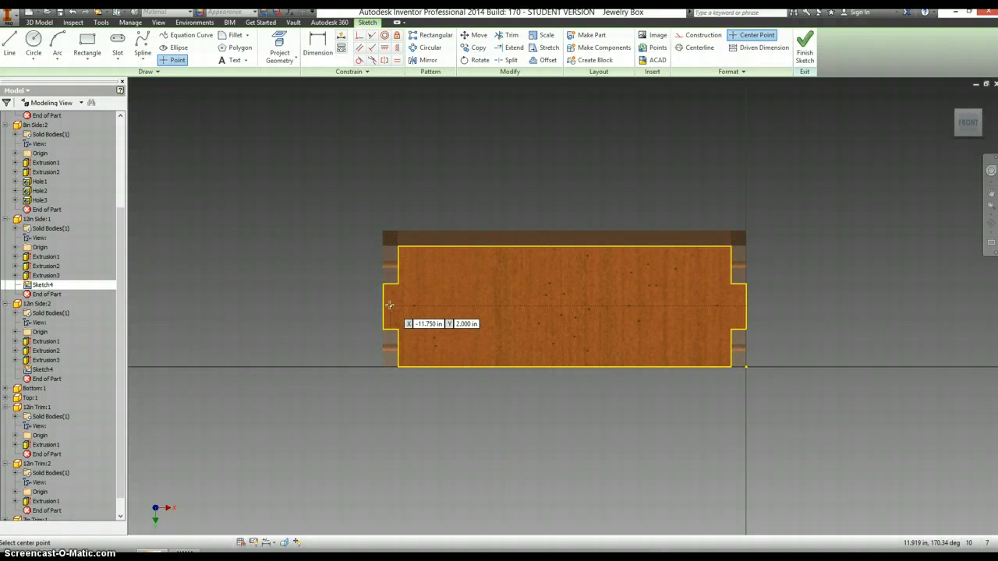
{"action": "left_click", "coordinate": [389, 304]}
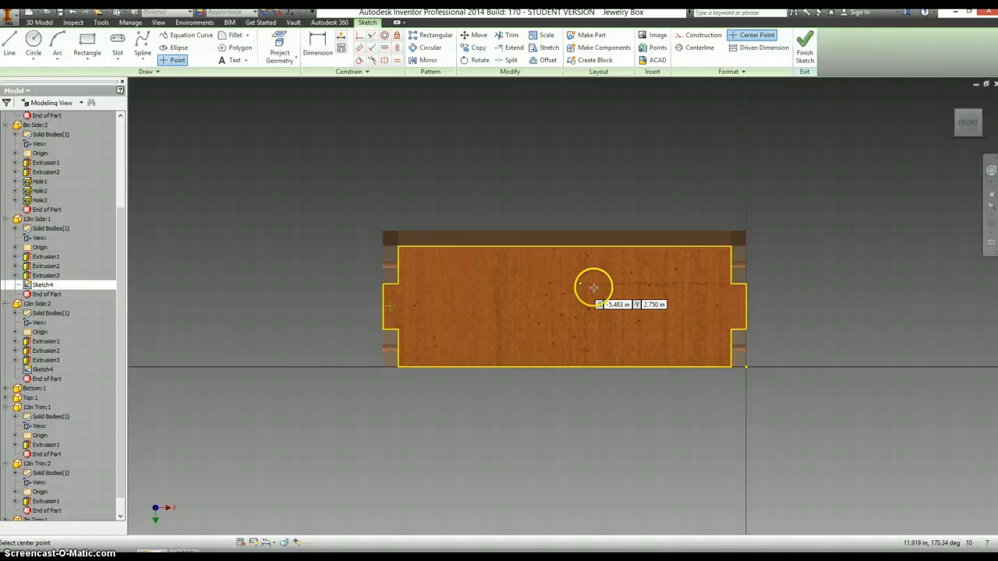
{"action": "left_click", "coordinate": [736, 306]}
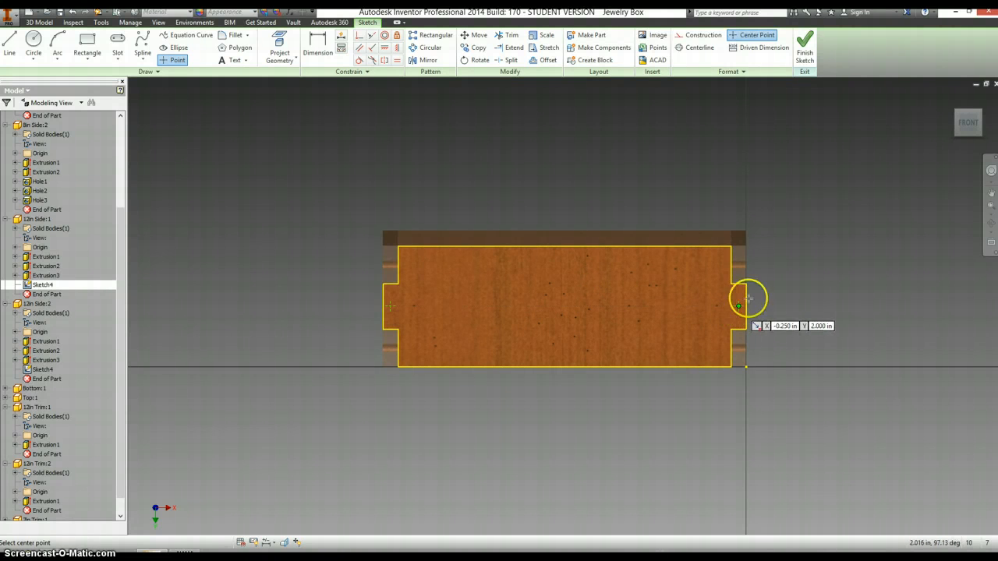
{"action": "left_click", "coordinate": [804, 55]}
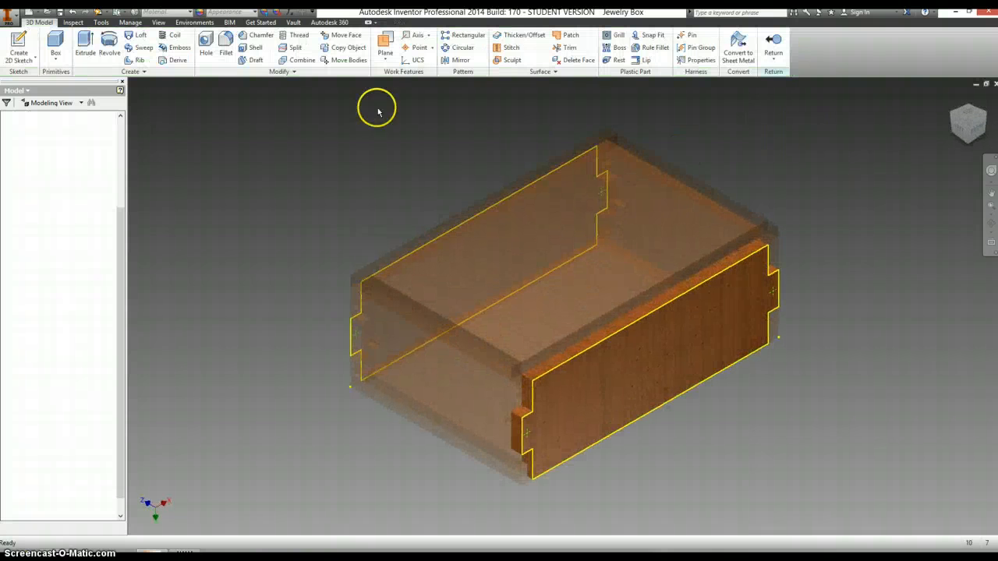
Create 0.25 in diameter holes at both end tab points of the 12 in side panel with Through All termination.
{"action": "left_click", "coordinate": [205, 43]}
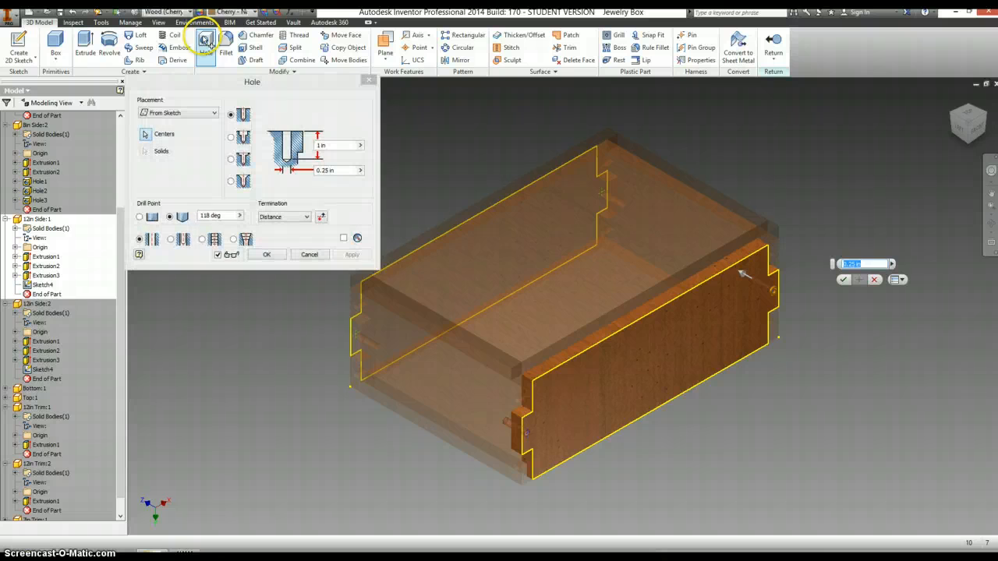
{"action": "left_click", "coordinate": [293, 218]}
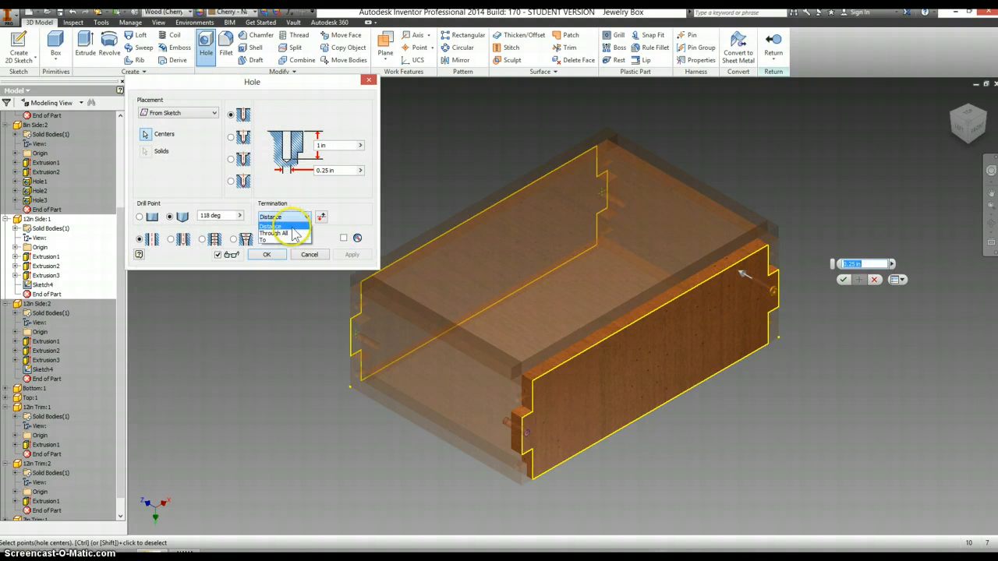
{"action": "left_click", "coordinate": [290, 222]}
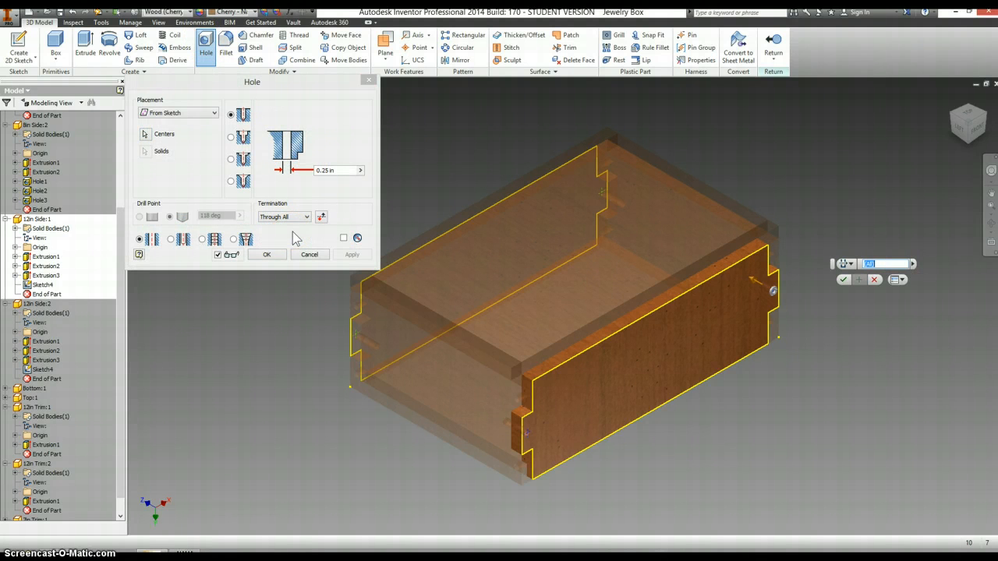
{"action": "left_click", "coordinate": [320, 169]}
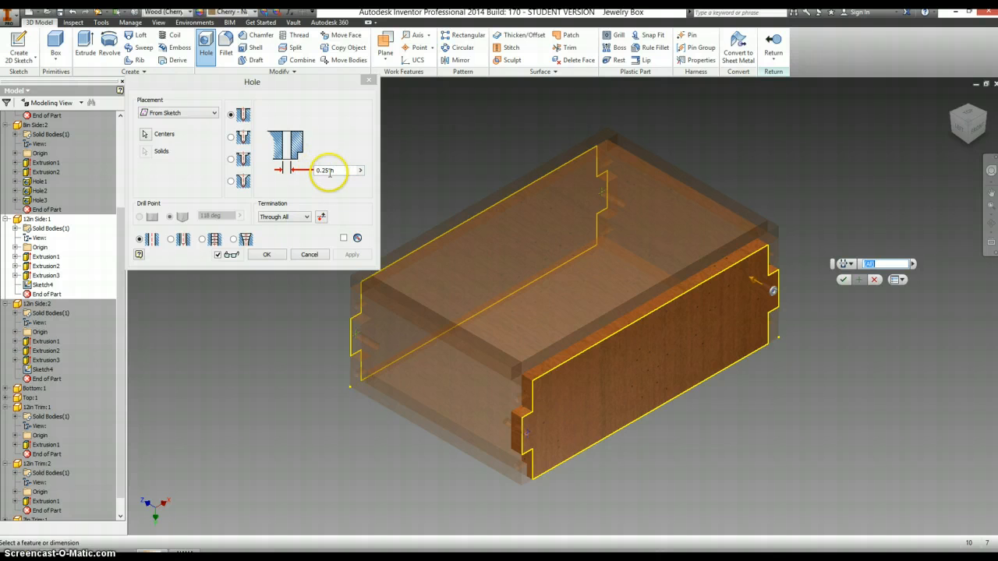
{"action": "left_click", "coordinate": [266, 255]}
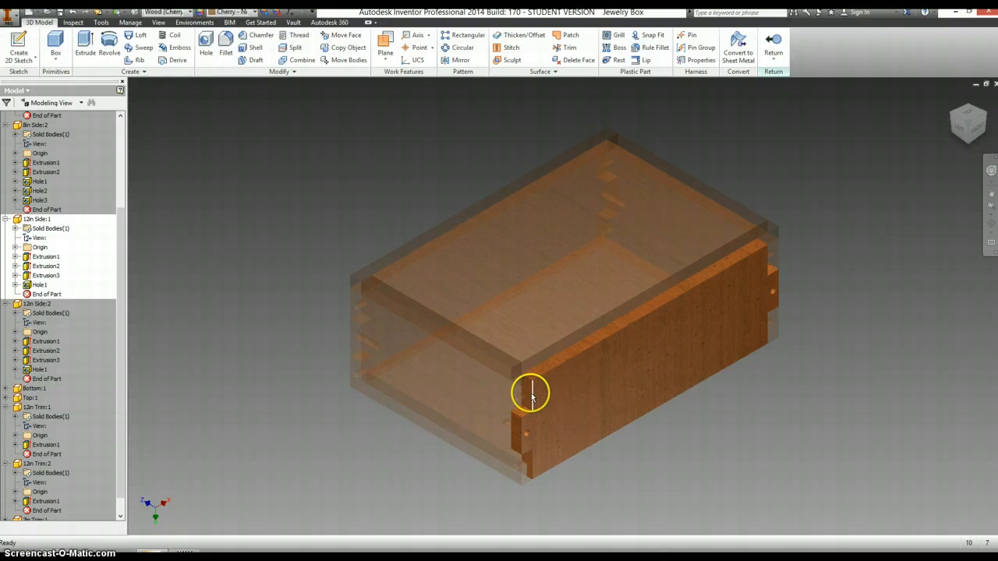
Start a sketch on the 12 in side panel's upper notch face at one end and place a point at X -0.250 in, Y 0.625 in.
{"action": "left_click", "coordinate": [528, 396]}
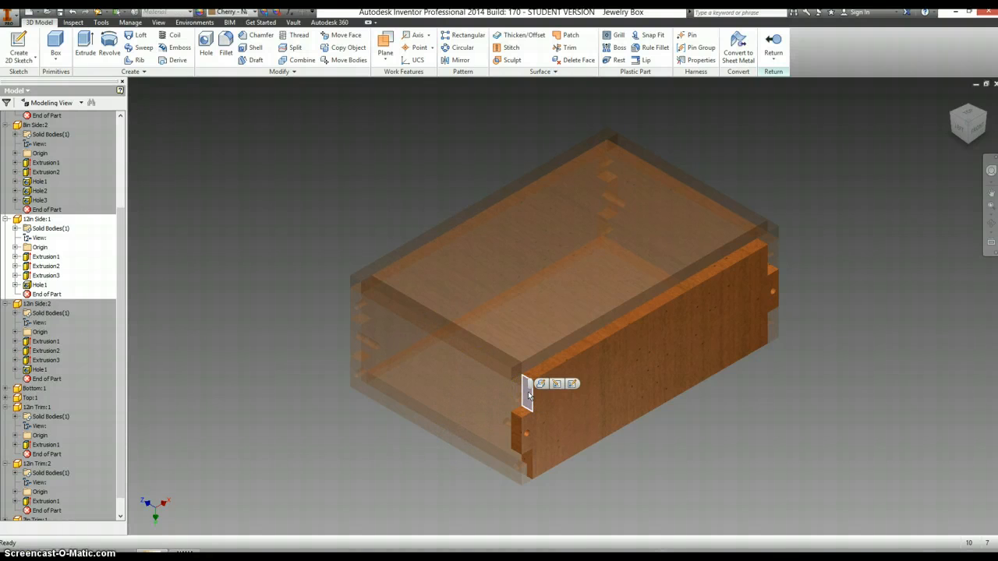
{"action": "right_click", "coordinate": [528, 397]}
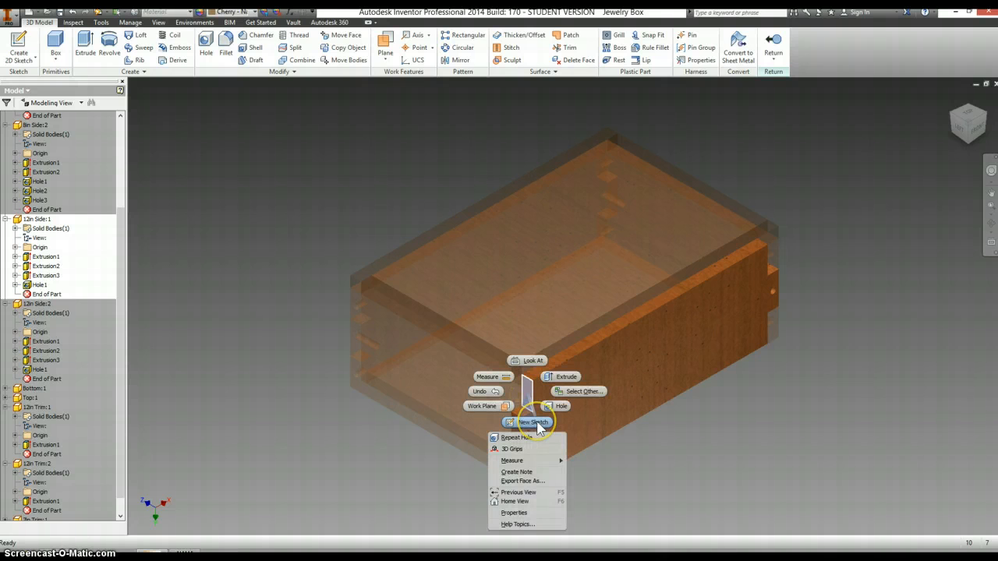
{"action": "left_click", "coordinate": [534, 422]}
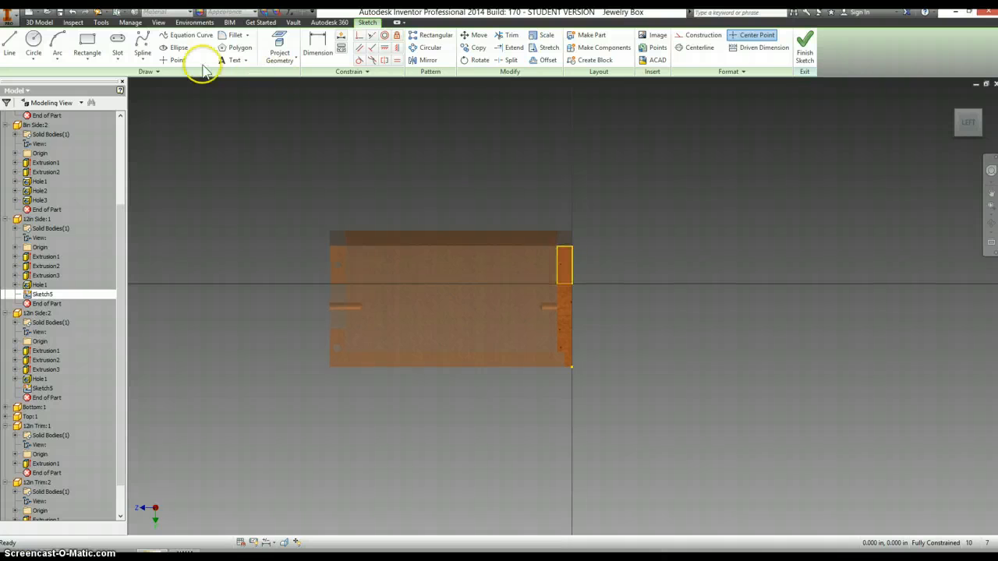
{"action": "left_click", "coordinate": [174, 60]}
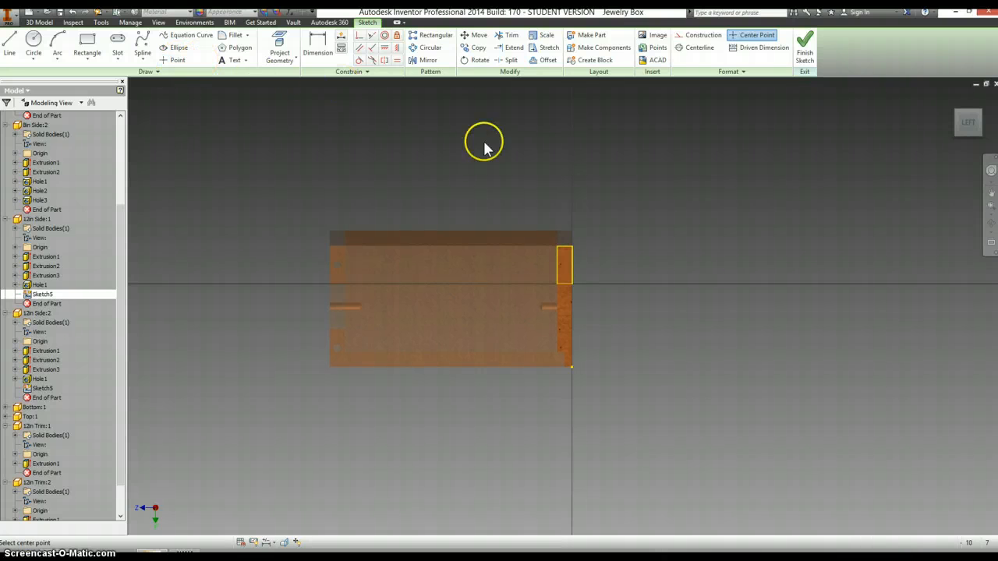
{"action": "left_click", "coordinate": [173, 60]}
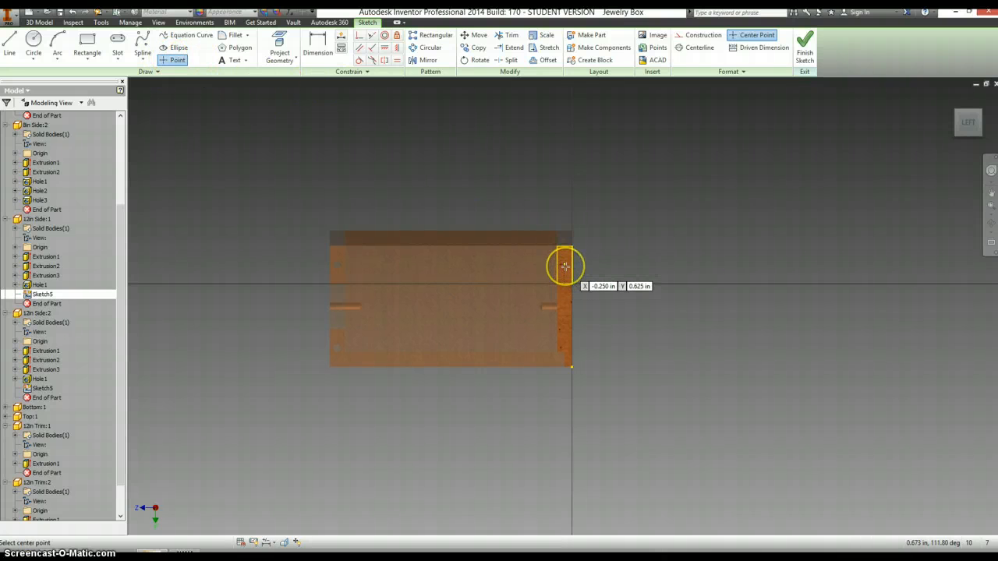
{"action": "scroll", "coordinate": [564, 265], "scroll_direction": "up", "scroll_amount": 5}
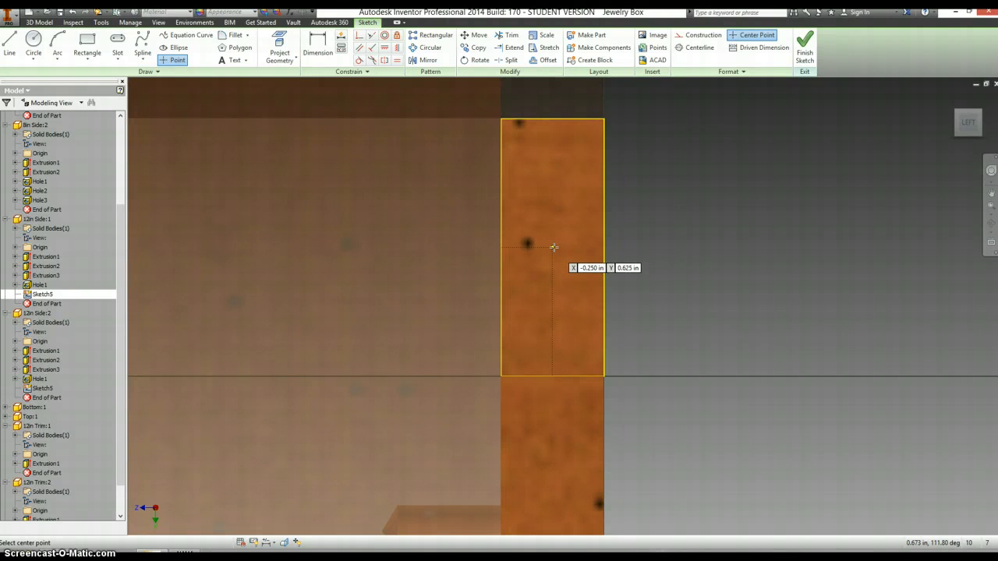
{"action": "left_click", "coordinate": [555, 246]}
{"action": "scroll", "coordinate": [563, 284], "scroll_direction": "down", "scroll_amount": 4}
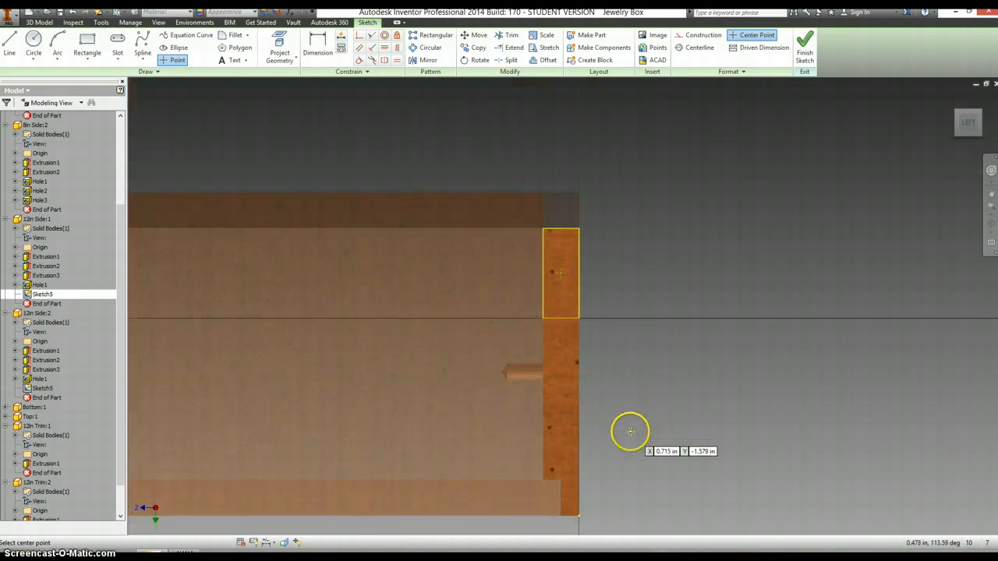
Project the lower notch face's edges and the adjoining 8 in panel's lower hole circle into the sketch.
{"action": "middle_click_drag", "start_coordinate": [630, 432], "coordinate": [608, 330]}
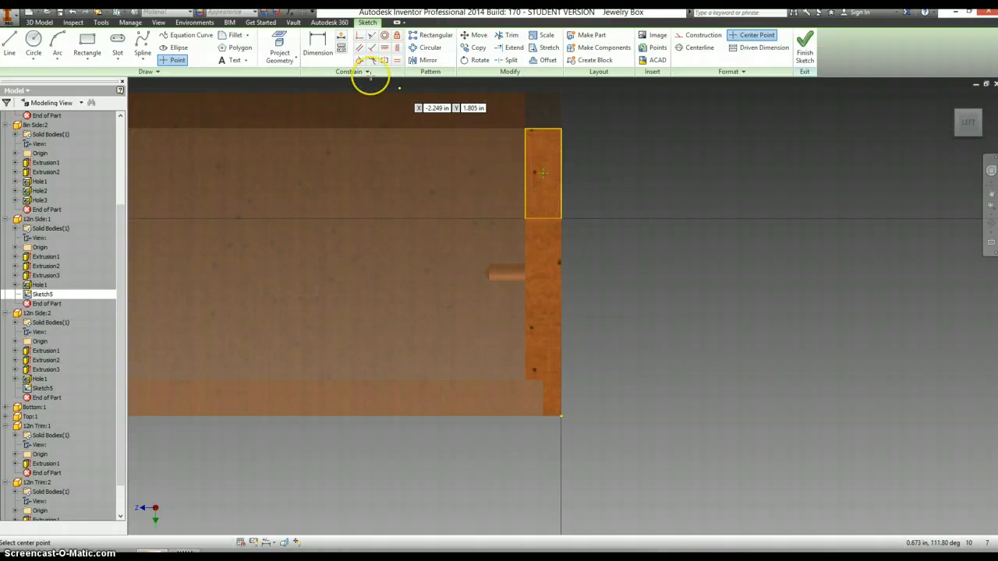
{"action": "left_click", "coordinate": [281, 46]}
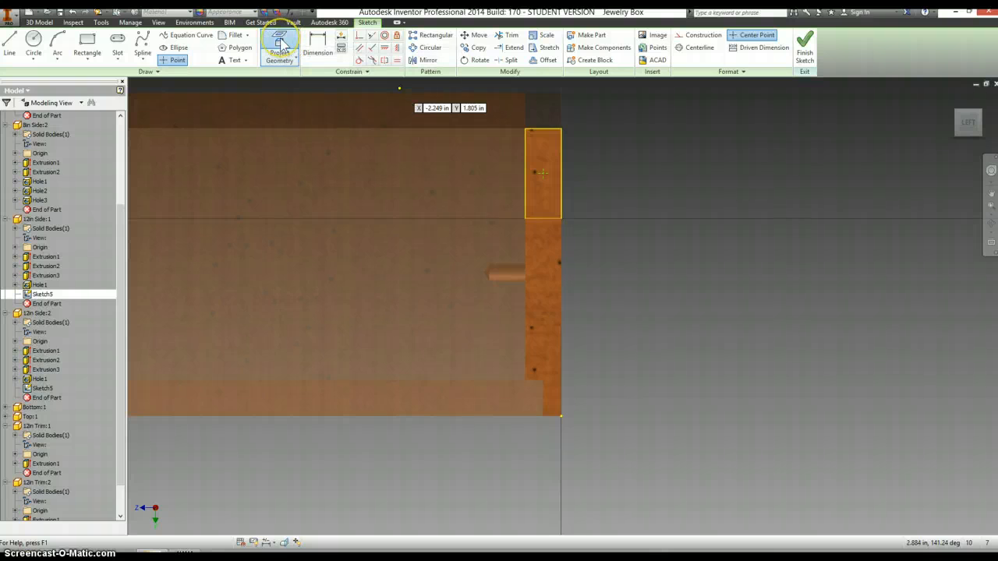
{"action": "left_click", "coordinate": [561, 339]}
{"action": "left_click", "coordinate": [550, 328]}
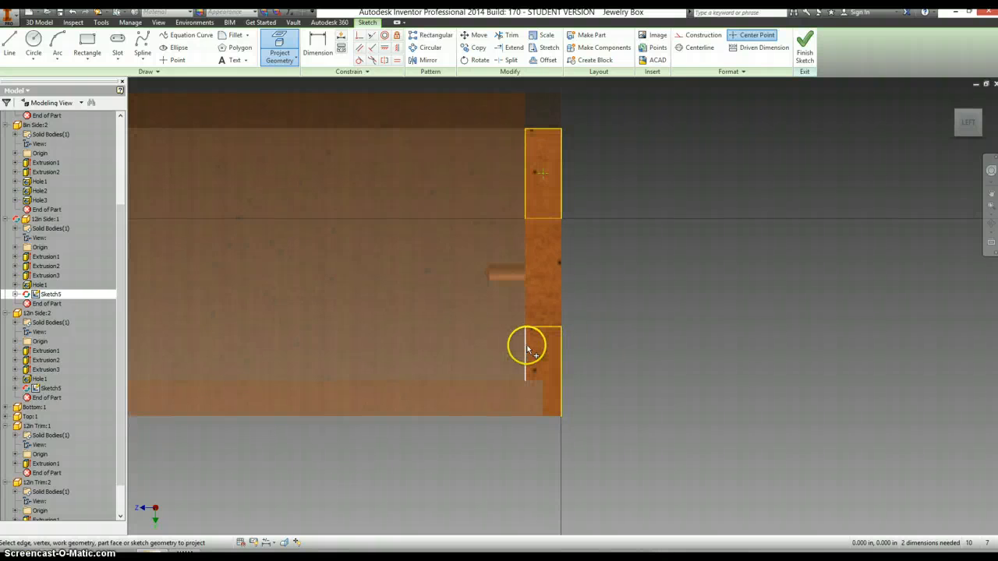
{"action": "left_click", "coordinate": [527, 351]}
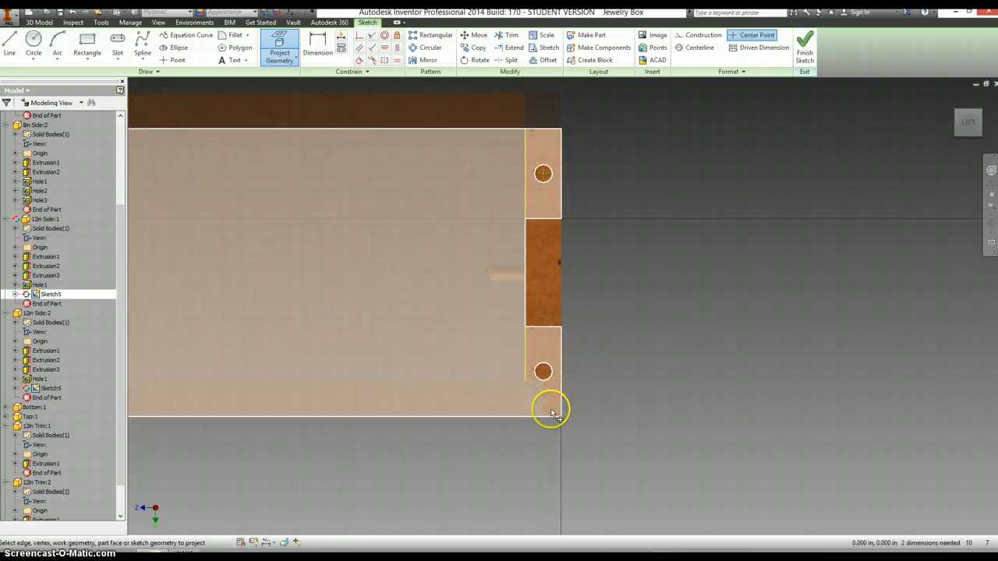
{"action": "left_click", "coordinate": [550, 416]}
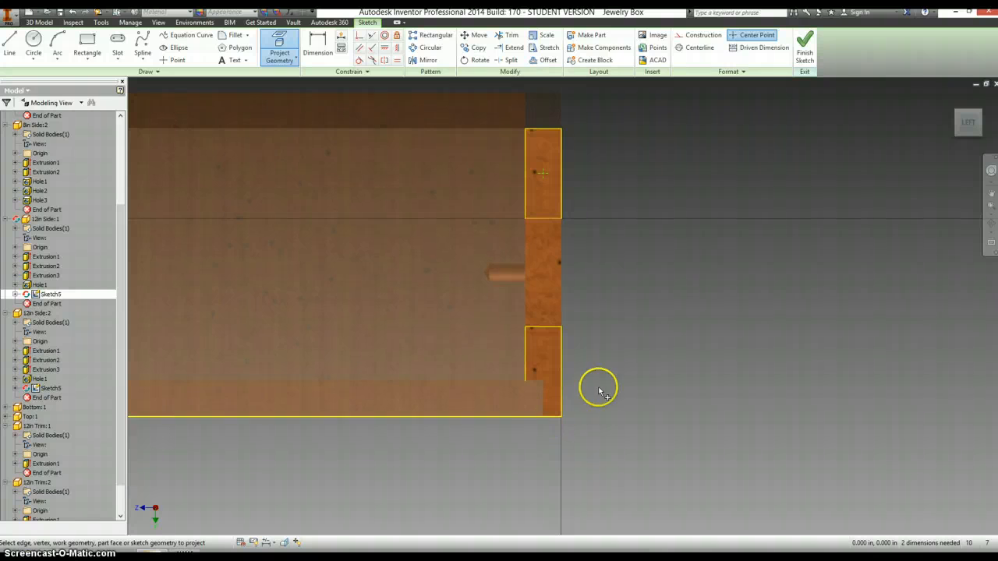
{"action": "left_click", "coordinate": [545, 399]}
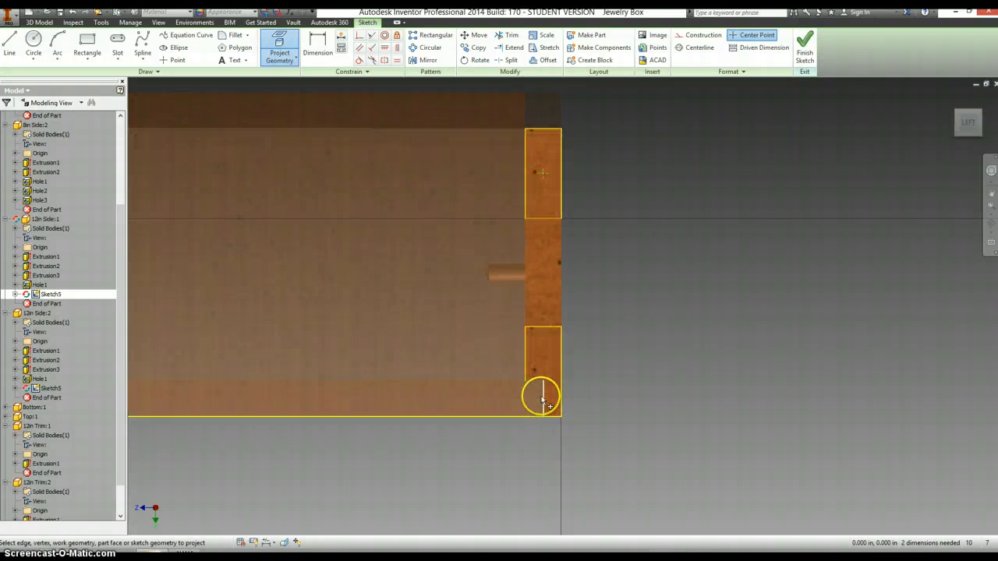
{"action": "left_click", "coordinate": [549, 381]}
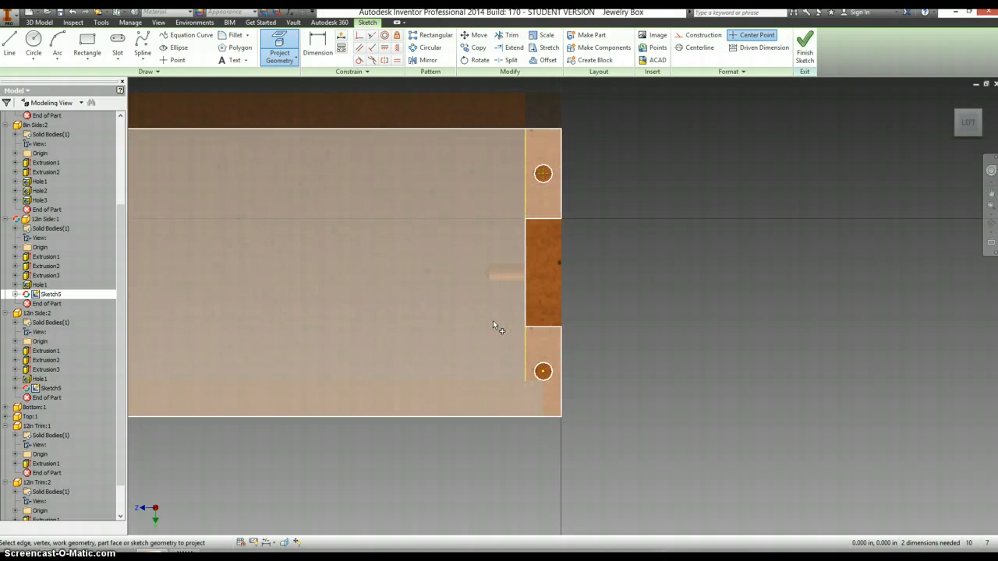
{"action": "left_click", "coordinate": [538, 389]}
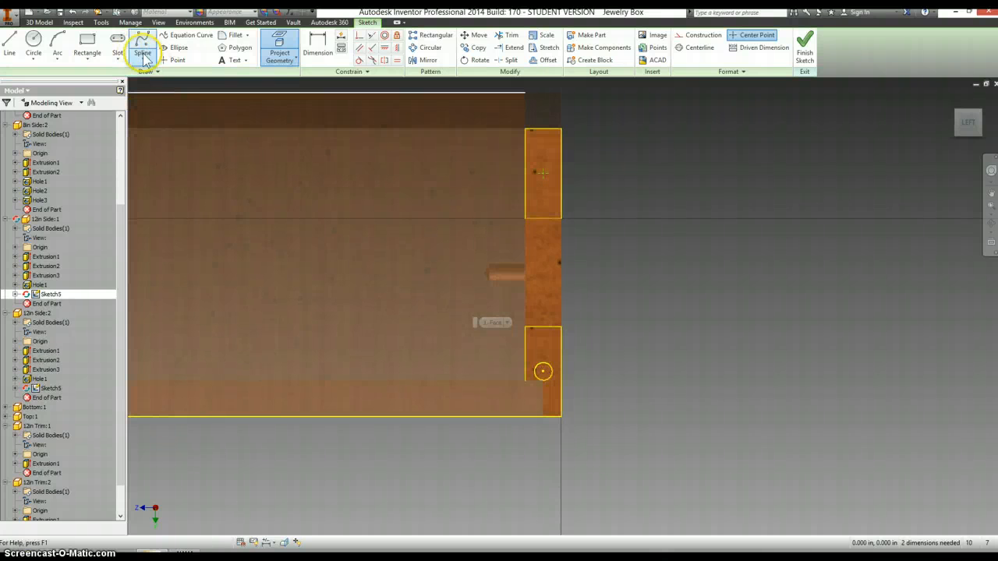
Place a point at the center of the projected lower hole circle and finish the sketch.
{"action": "left_click", "coordinate": [173, 60]}
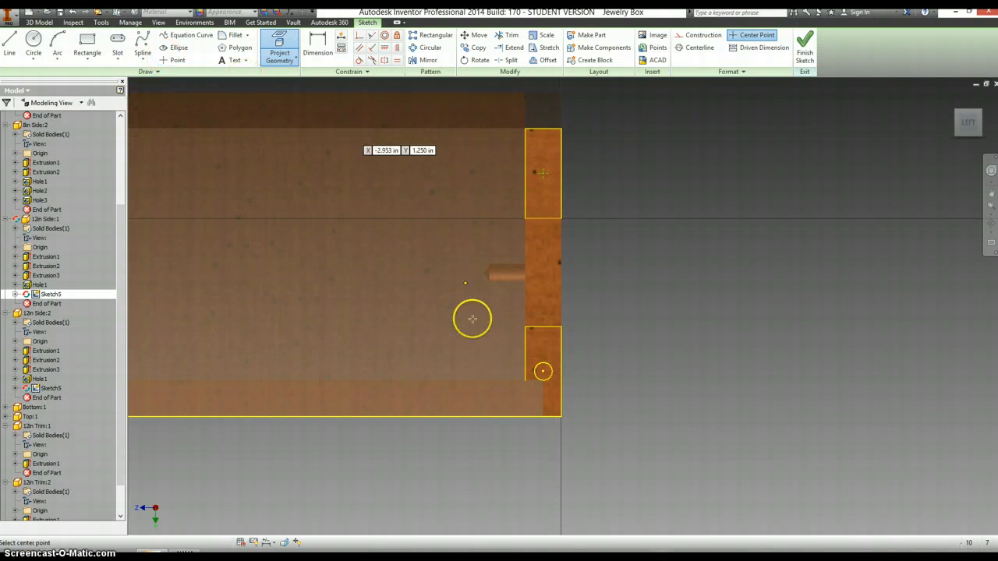
{"action": "left_click", "coordinate": [542, 372]}
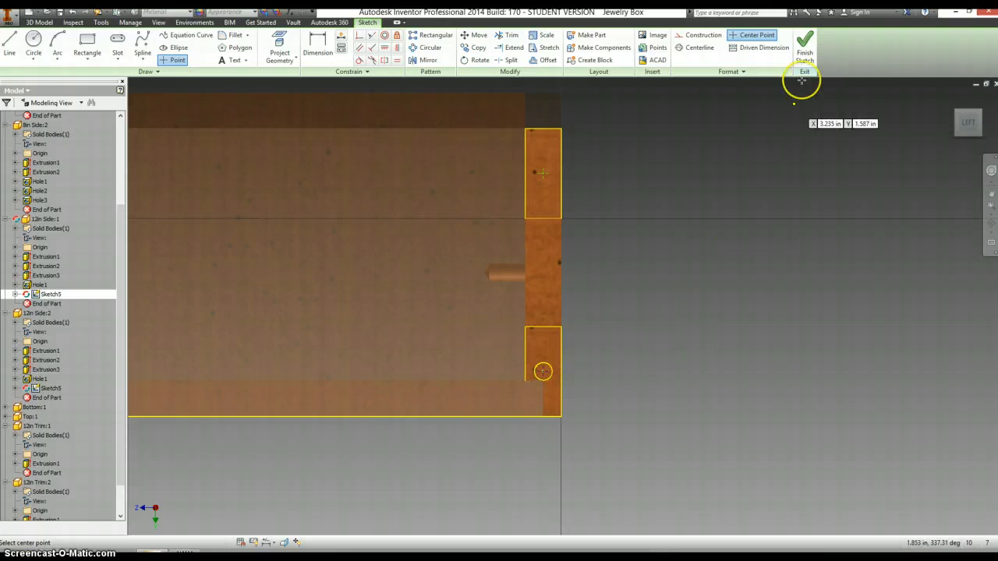
{"action": "left_click", "coordinate": [804, 42]}
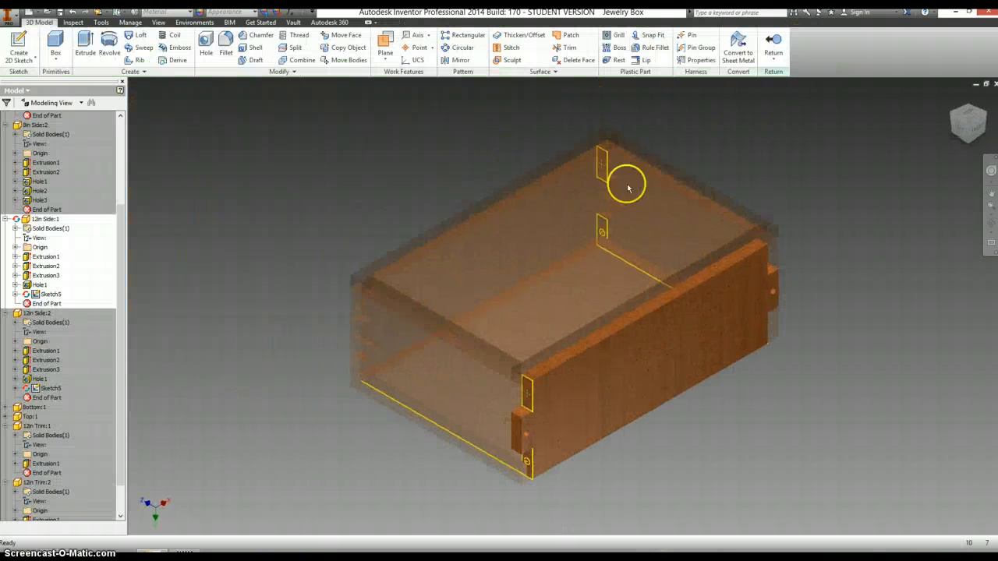
Create 0.25 in diameter holes at both notch points with Distance termination and a depth of .5 in.
{"action": "left_click", "coordinate": [206, 47]}
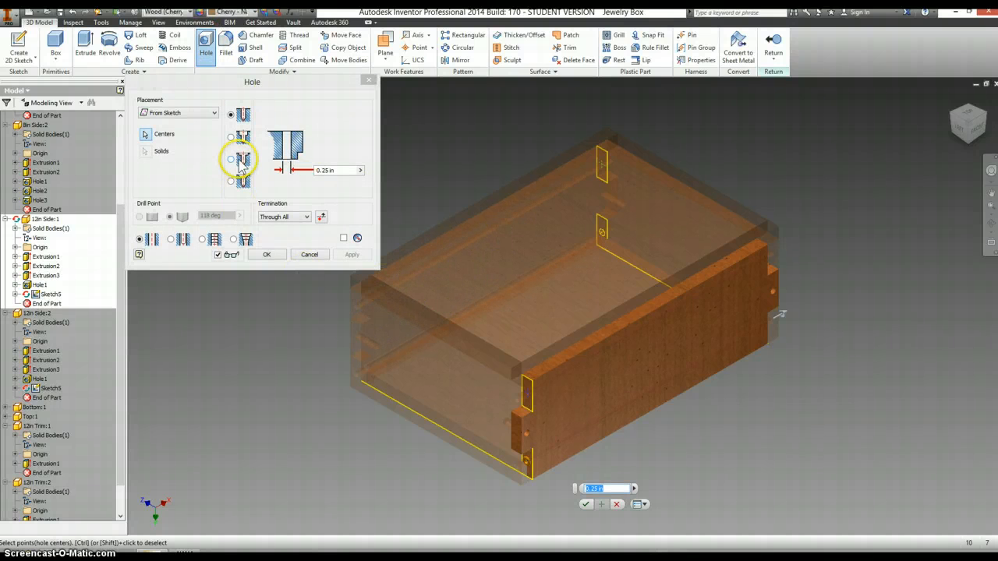
{"action": "left_click", "coordinate": [287, 217]}
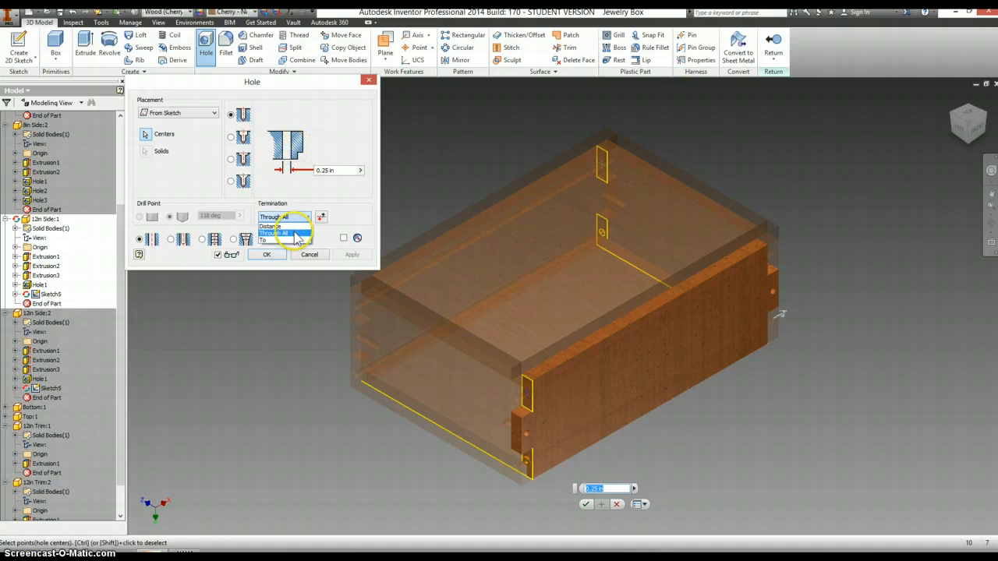
{"action": "left_click", "coordinate": [274, 226]}
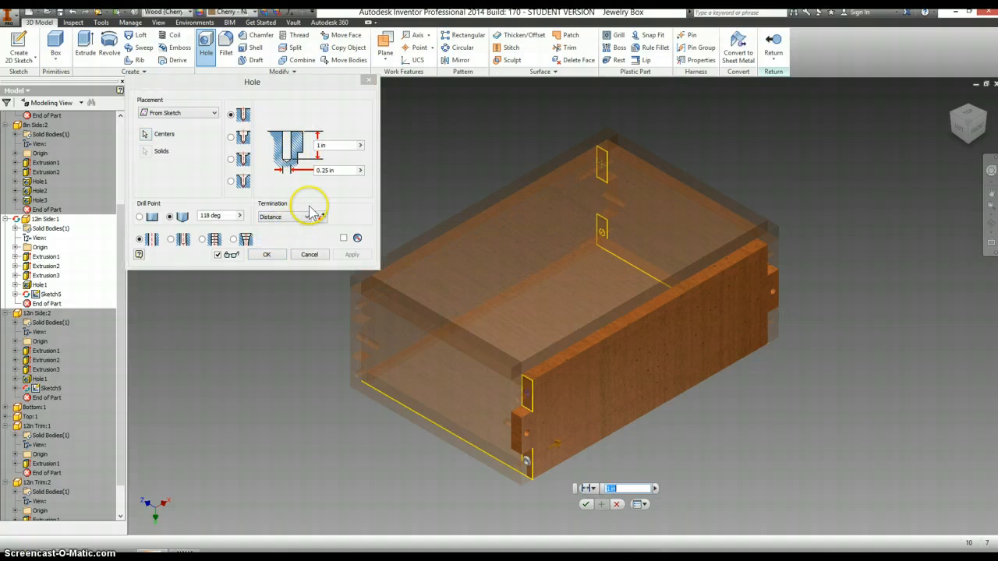
{"action": "left_click", "coordinate": [337, 146]}
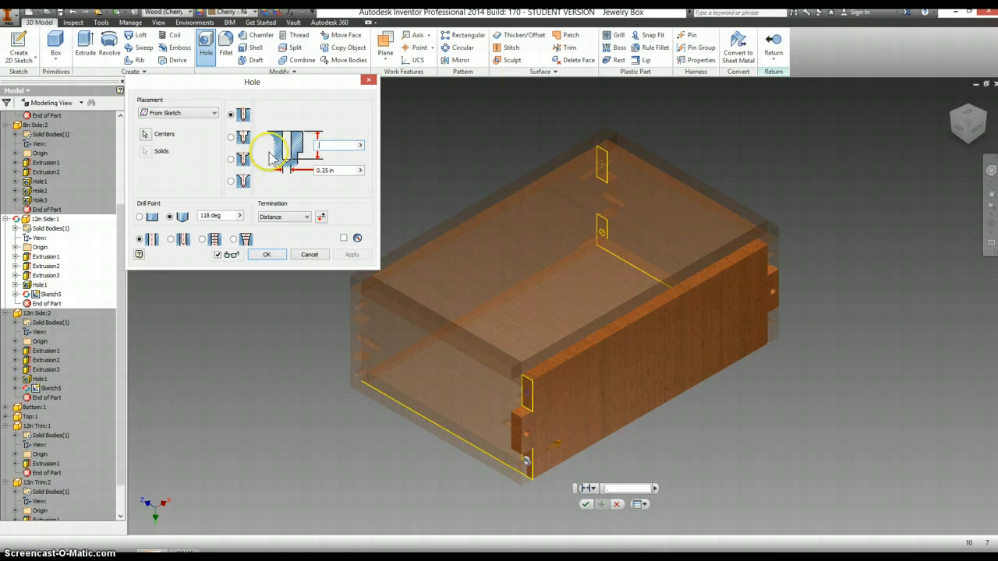
{"action": "left_click", "coordinate": [267, 256]}
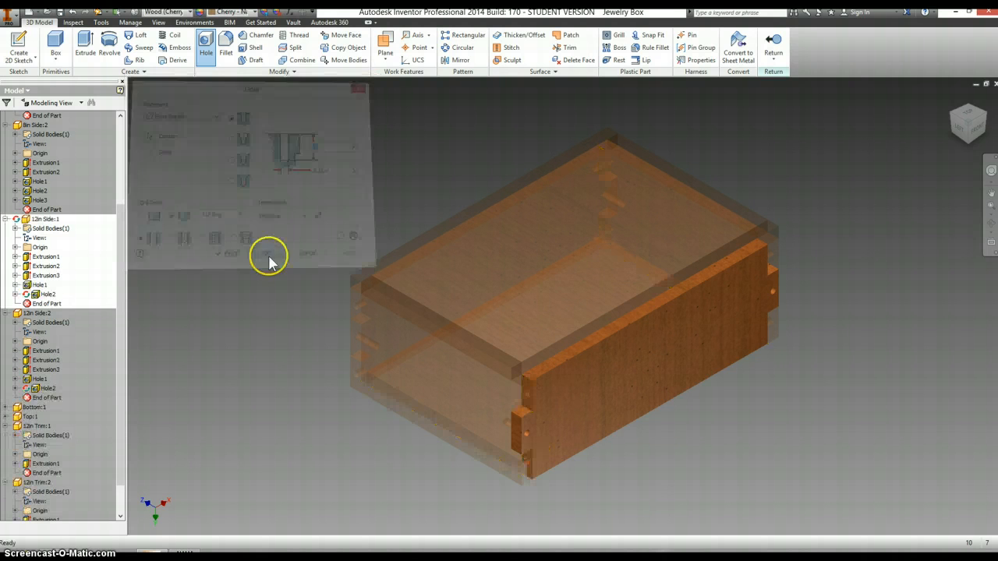
Start a sketch on the upper notch face at the 12 in panel's opposite end and project the adjoining panel's upper and lower hole circles.
{"action": "left_click", "coordinate": [986, 114]}
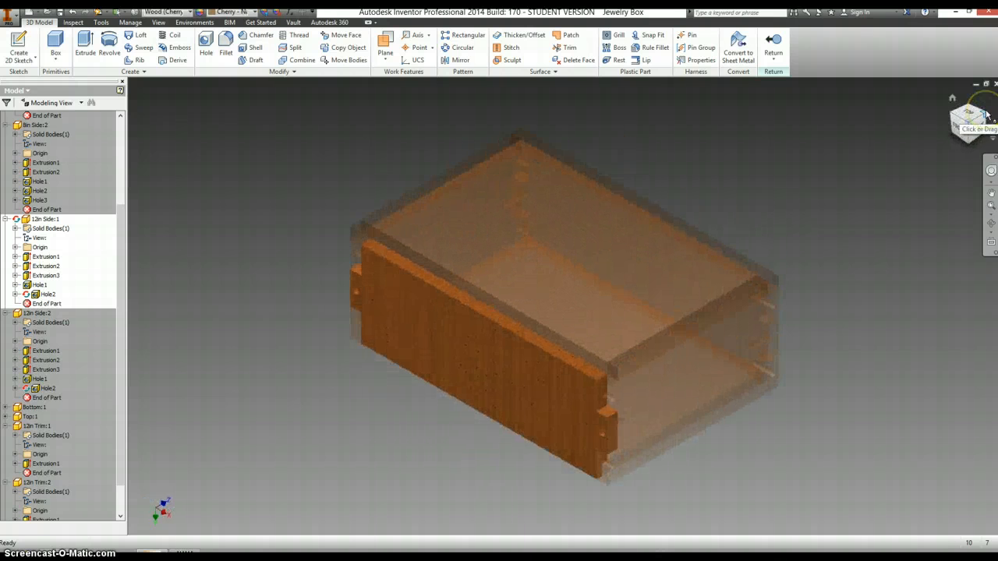
{"action": "right_click", "coordinate": [605, 394]}
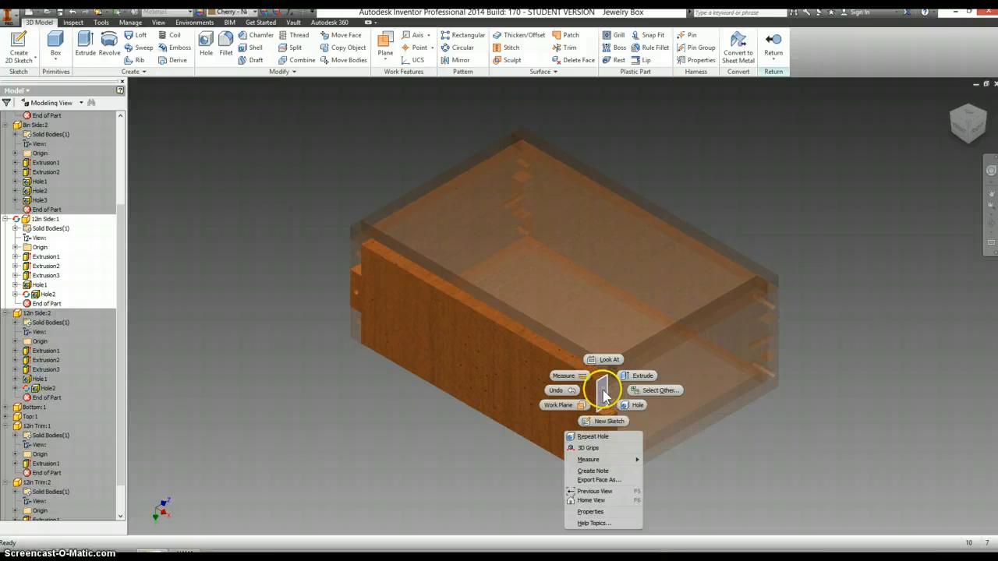
{"action": "left_click", "coordinate": [608, 421]}
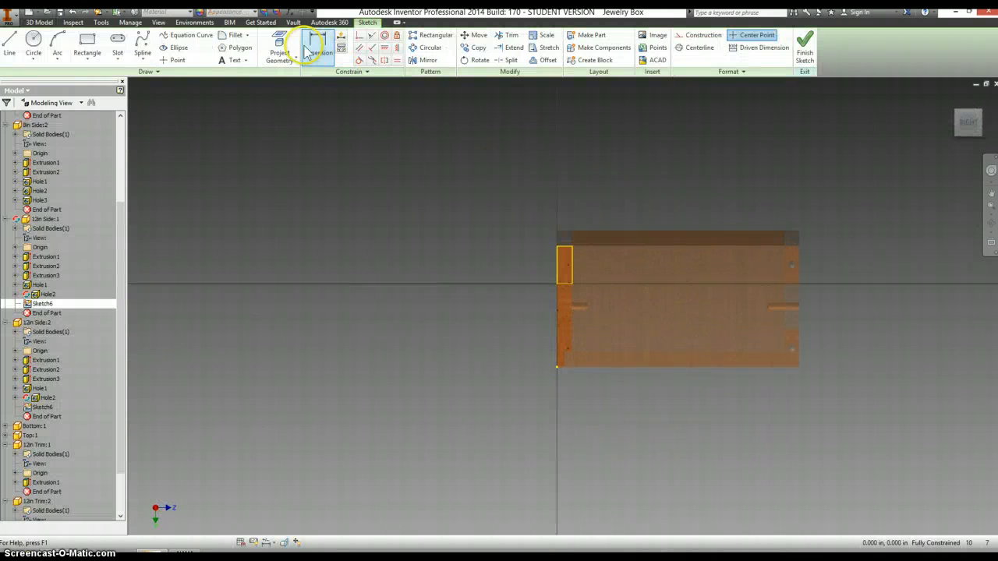
{"action": "left_click", "coordinate": [282, 48]}
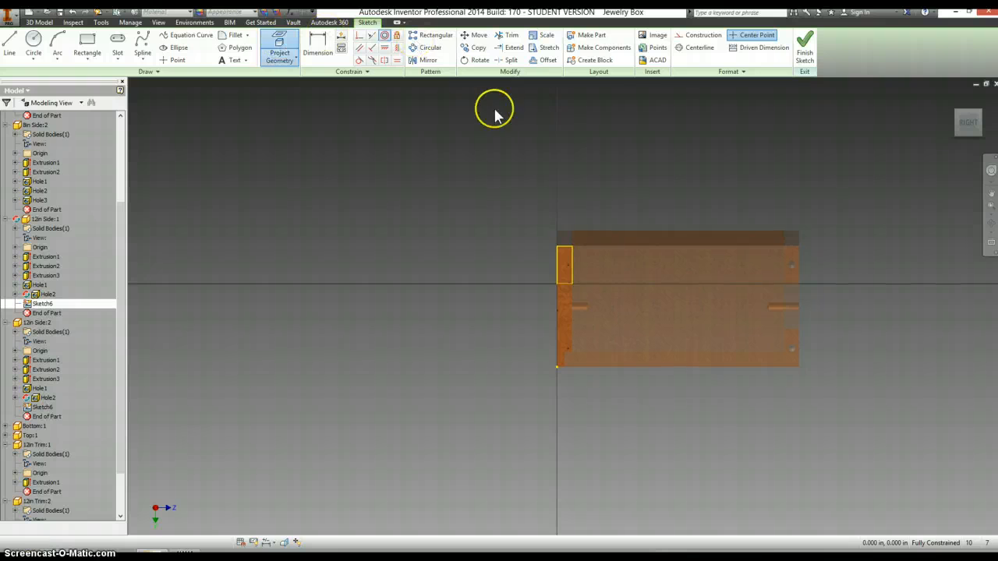
{"action": "left_click", "coordinate": [564, 268]}
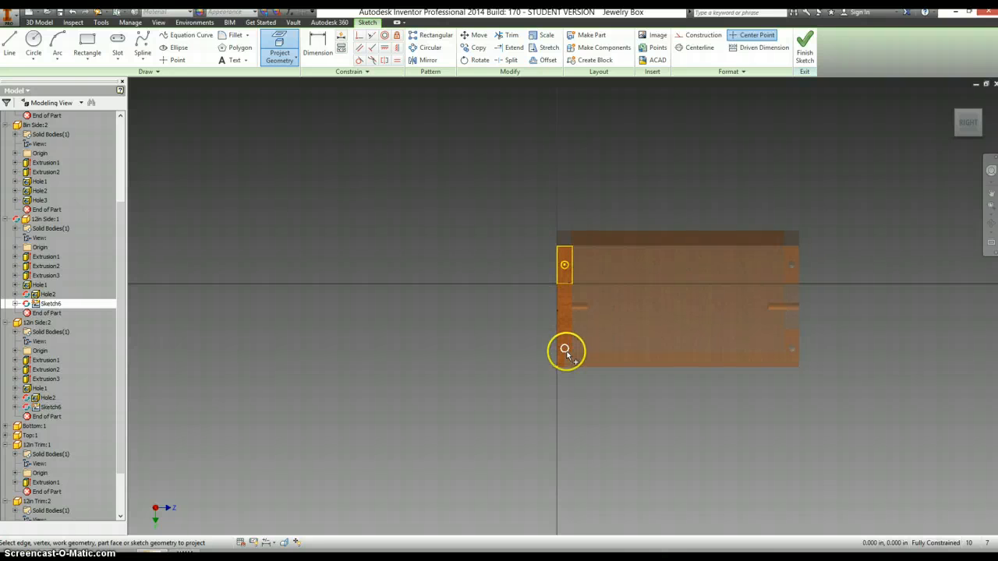
{"action": "scroll", "coordinate": [565, 347], "scroll_direction": "down", "scroll_amount": 4}
{"action": "left_click", "coordinate": [563, 348]}
Place points at the centers of both projected hole circles, the lower one at X 0.250 in, Y -2.125 in, and finish the sketch.
{"action": "middle_click_drag", "start_coordinate": [586, 279], "coordinate": [517, 355]}
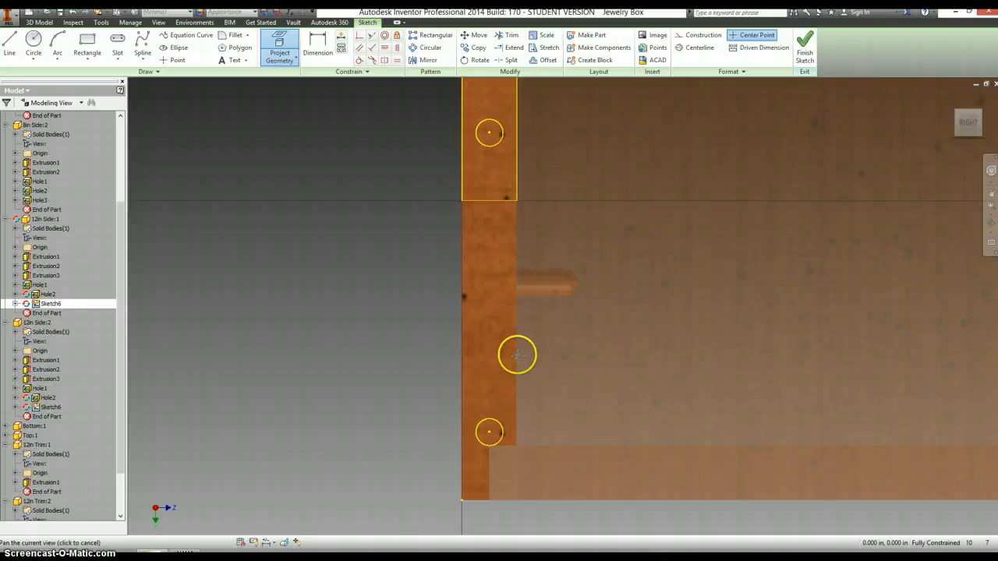
{"action": "left_click", "coordinate": [176, 61]}
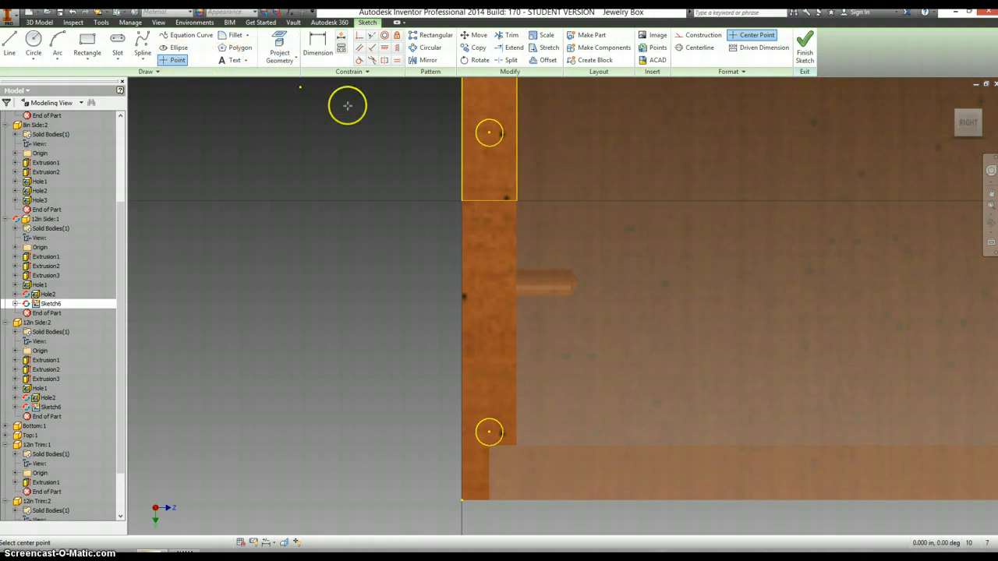
{"action": "left_click", "coordinate": [488, 134]}
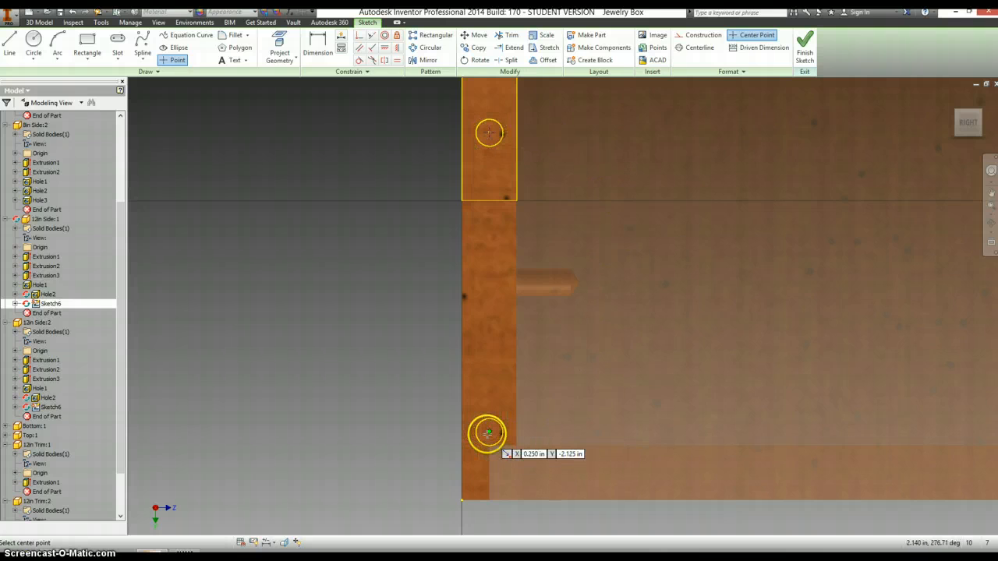
{"action": "left_click", "coordinate": [488, 433]}
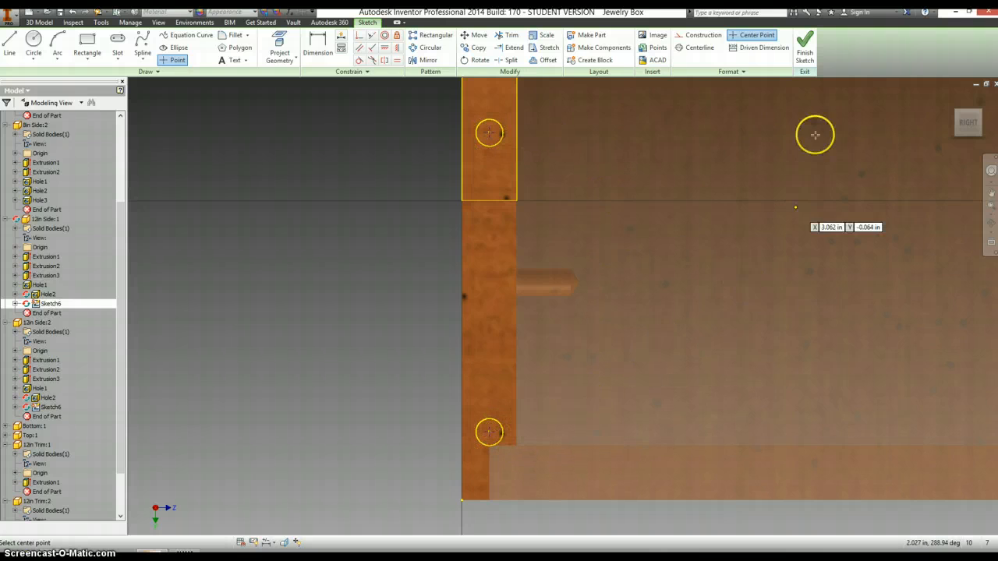
{"action": "left_click", "coordinate": [804, 45]}
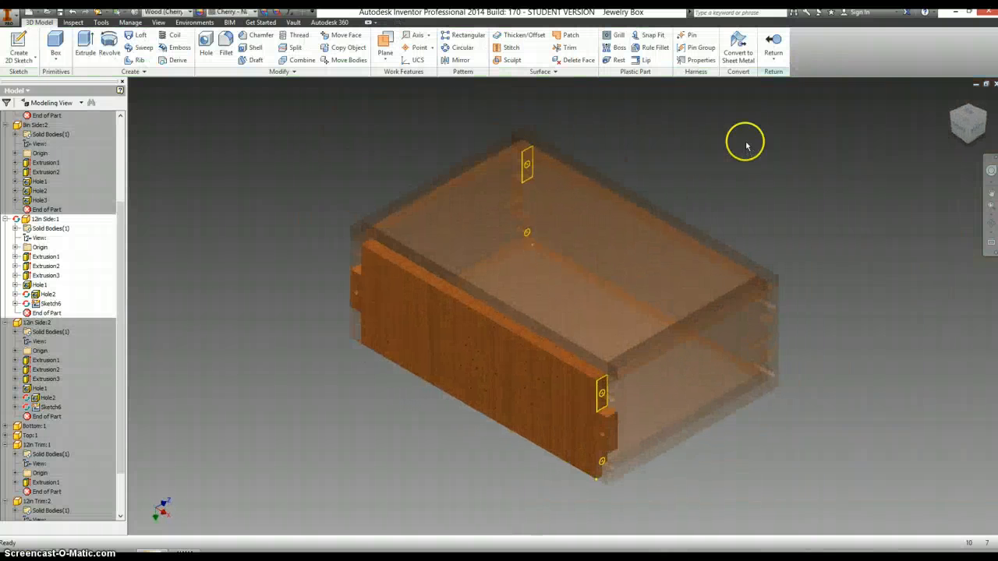
Create 0.25 in diameter, .5 in deep holes with Distance termination at both notch points on the 12 in panel's opposite end.
{"action": "left_click", "coordinate": [207, 42]}
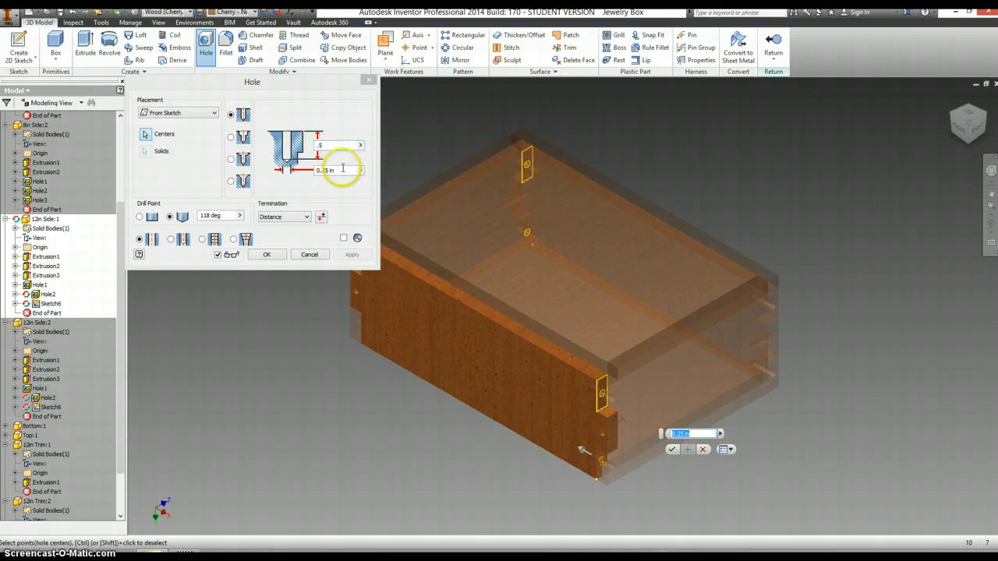
{"action": "left_click", "coordinate": [270, 258]}
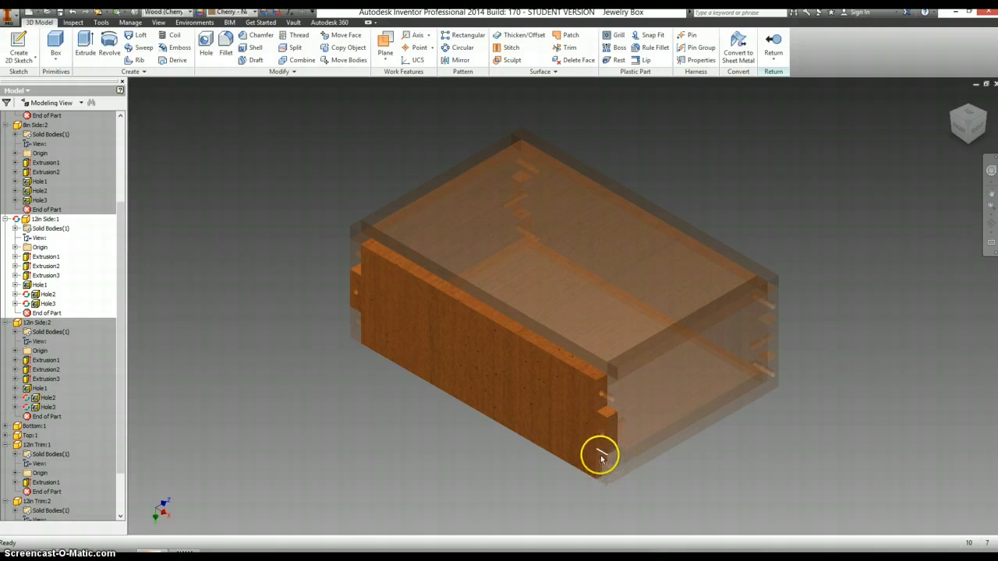
Finish editing the 12 in panel in place, return to the full box assembly and view its holes from two corners.
{"action": "middle_click_drag", "start_coordinate": [894, 338], "coordinate": [880, 344], "text": "shift"}
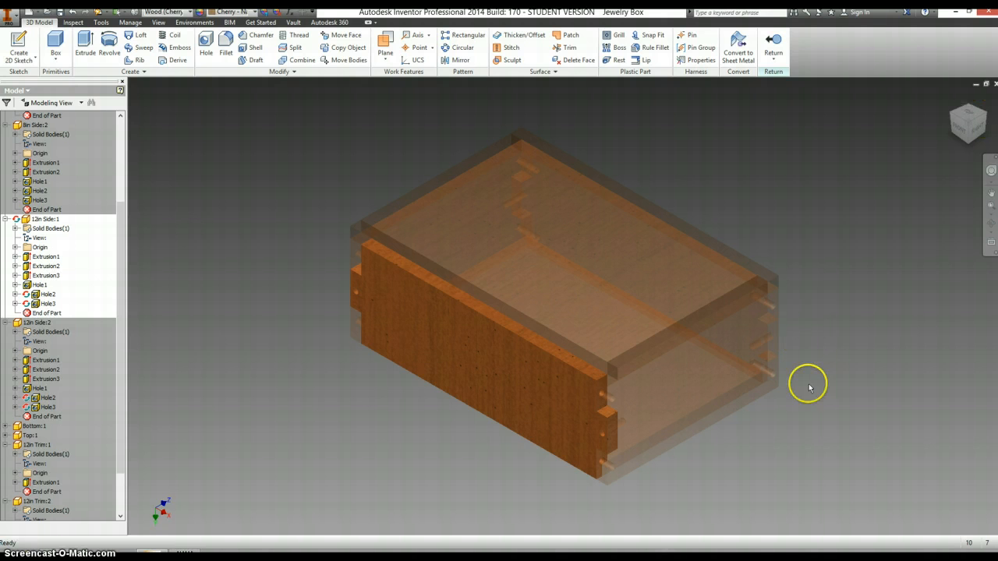
{"action": "left_click", "coordinate": [775, 43]}
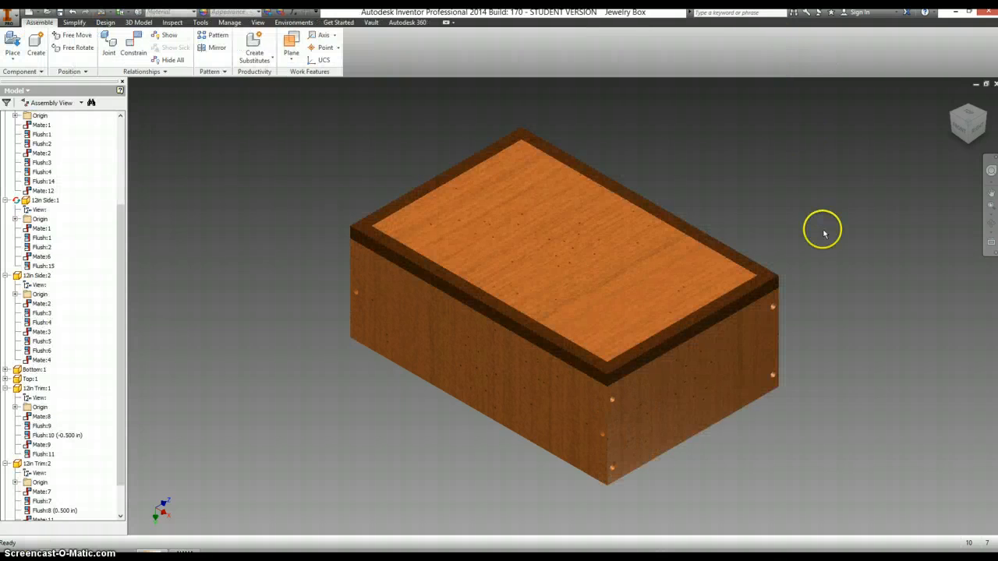
{"action": "left_click", "coordinate": [953, 120]}
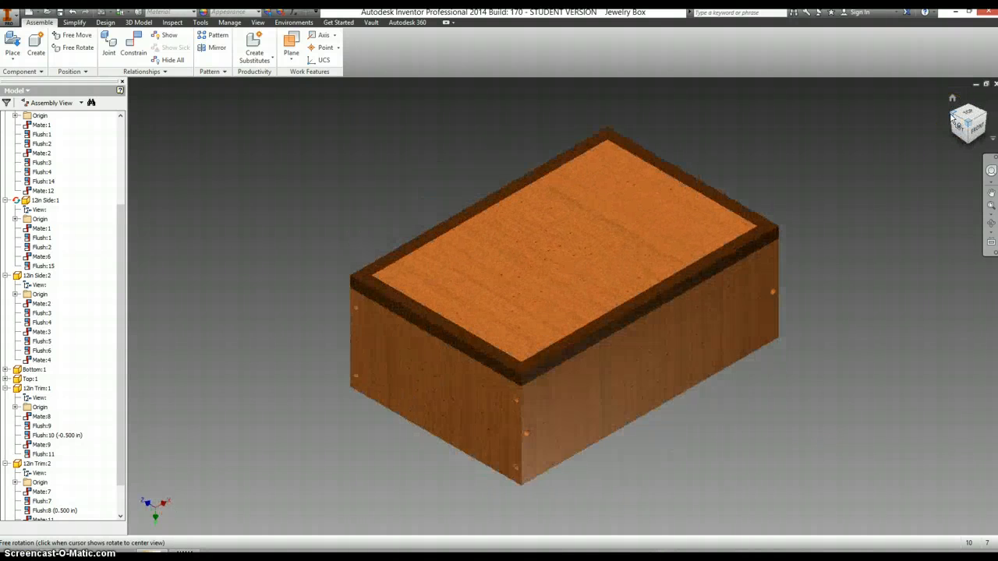
{"action": "left_click", "coordinate": [984, 117]}
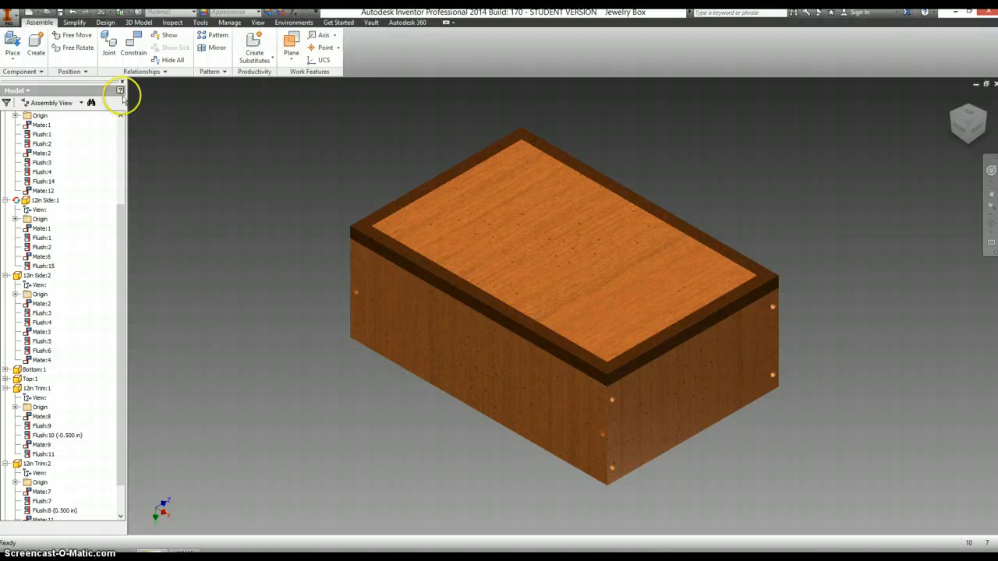
Create a new part and sketch a .25 in diameter circle centered at the origin on the front plane, finishing the sketch.
{"action": "left_click", "coordinate": [38, 12]}
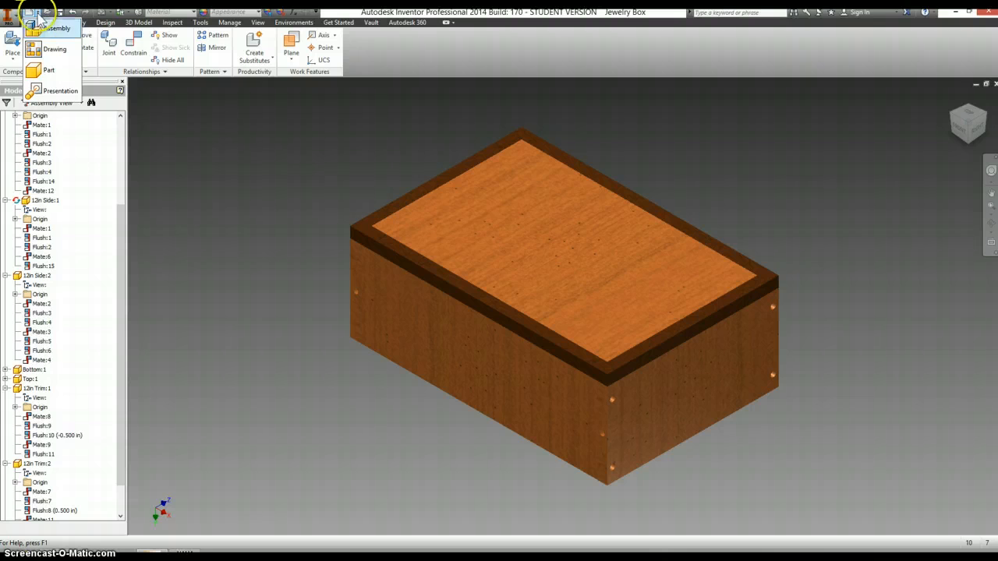
{"action": "left_click", "coordinate": [48, 71]}
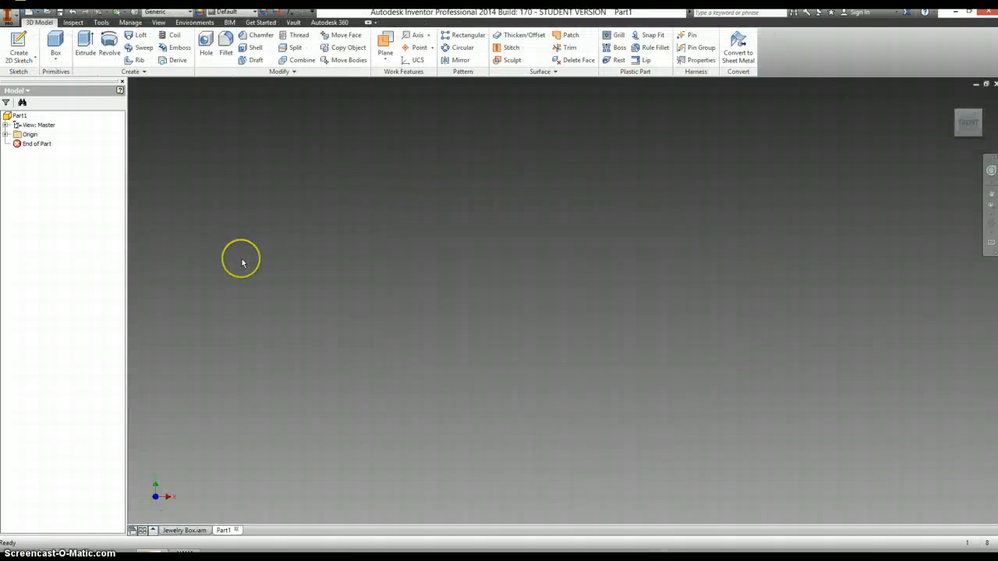
{"action": "left_click", "coordinate": [20, 45]}
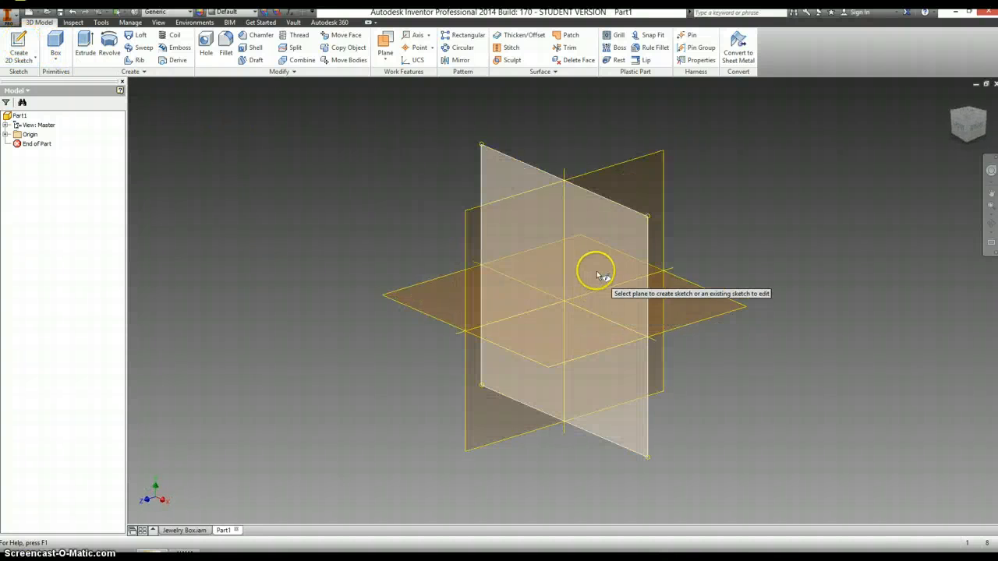
{"action": "left_click", "coordinate": [597, 273]}
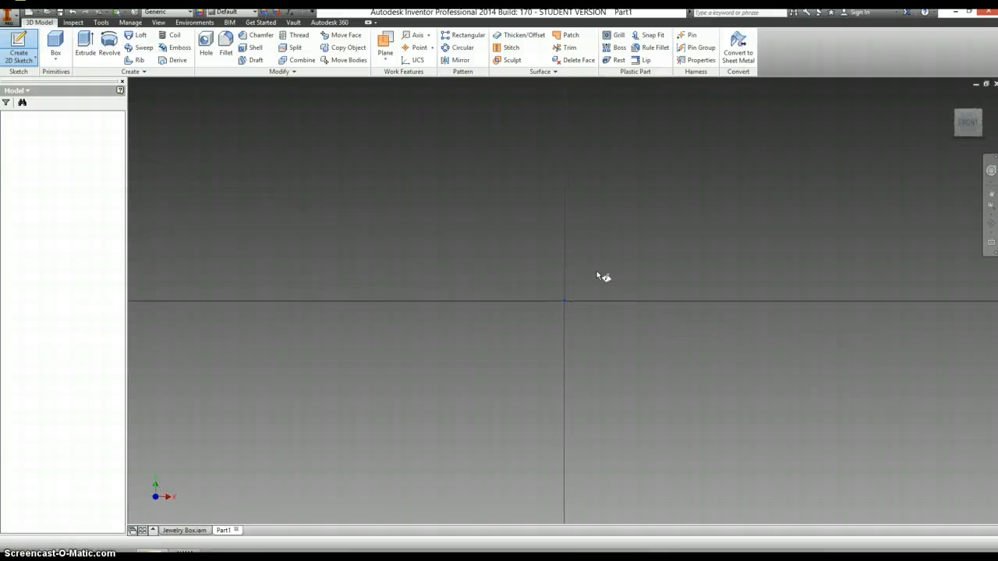
{"action": "left_click", "coordinate": [33, 43]}
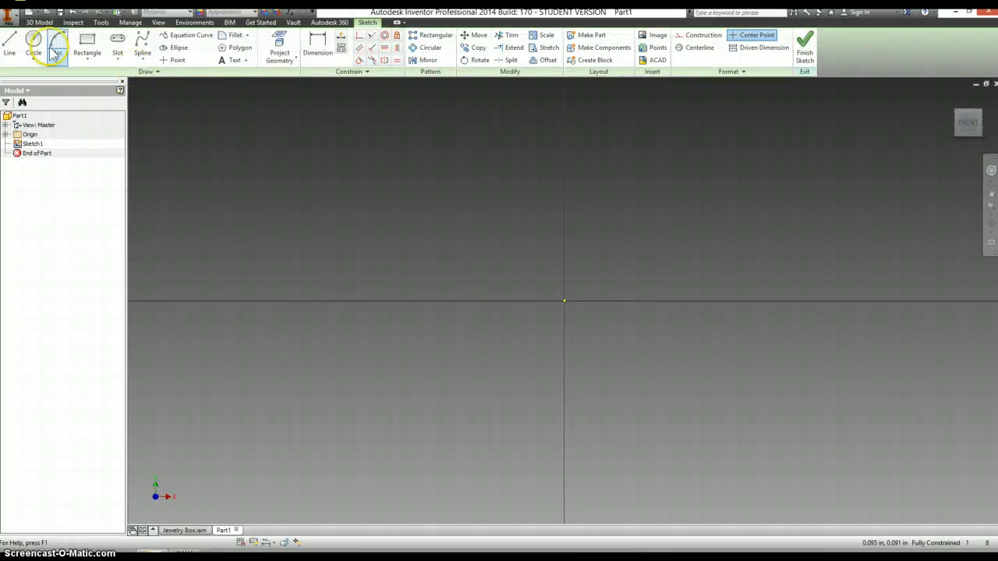
{"action": "left_click", "coordinate": [564, 302]}
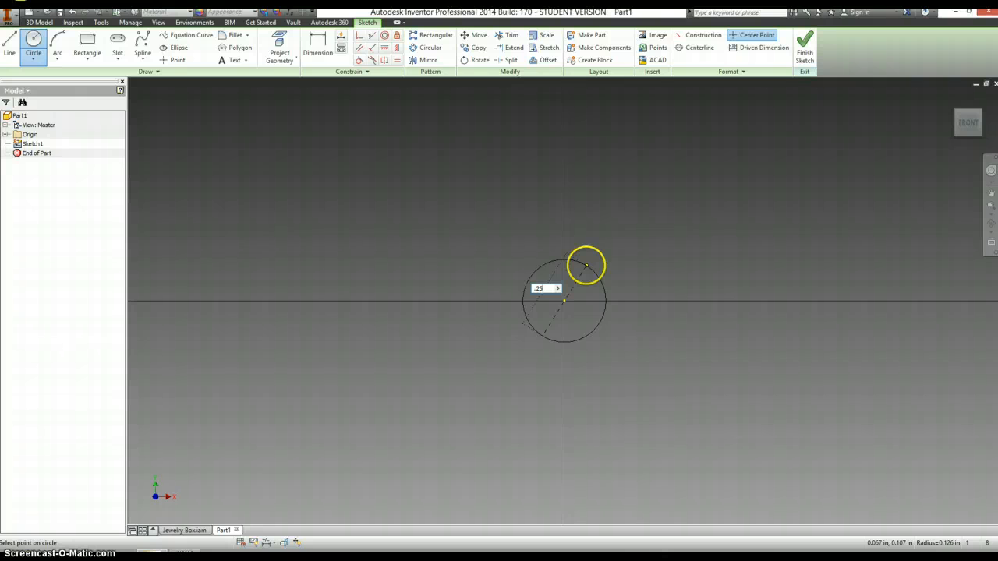
{"action": "type", "text": ".25"}
{"action": "key", "text": "Return"}
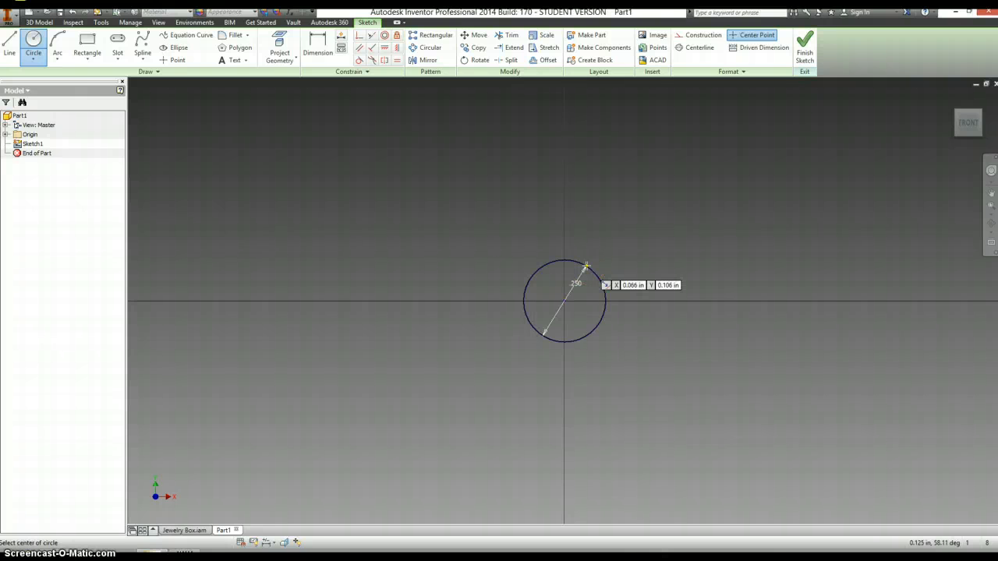
{"action": "left_click", "coordinate": [803, 59]}
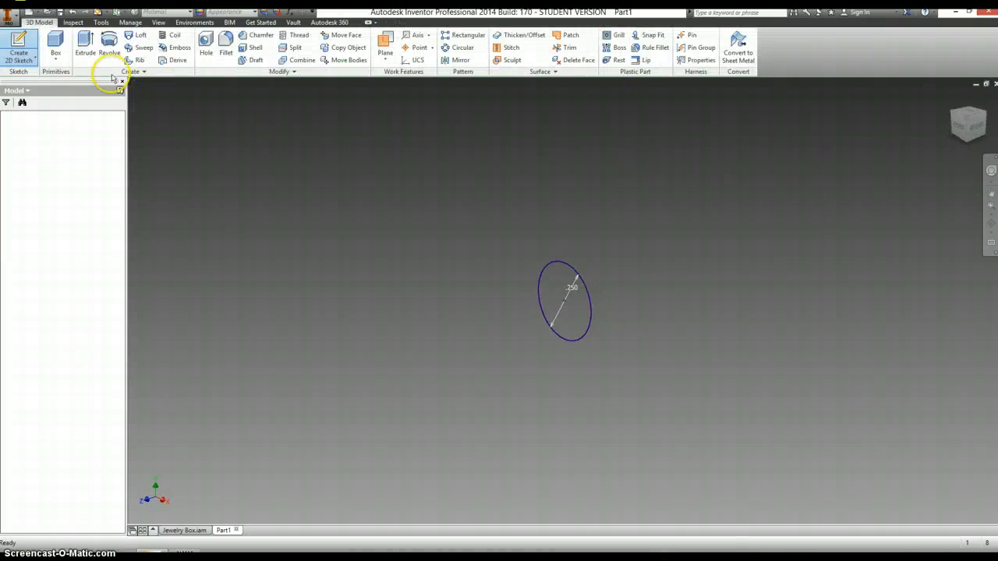
Extrude the circle 1 in into a solid cylinder and assign it the Wood (Walnut) material.
{"action": "left_click", "coordinate": [85, 44]}
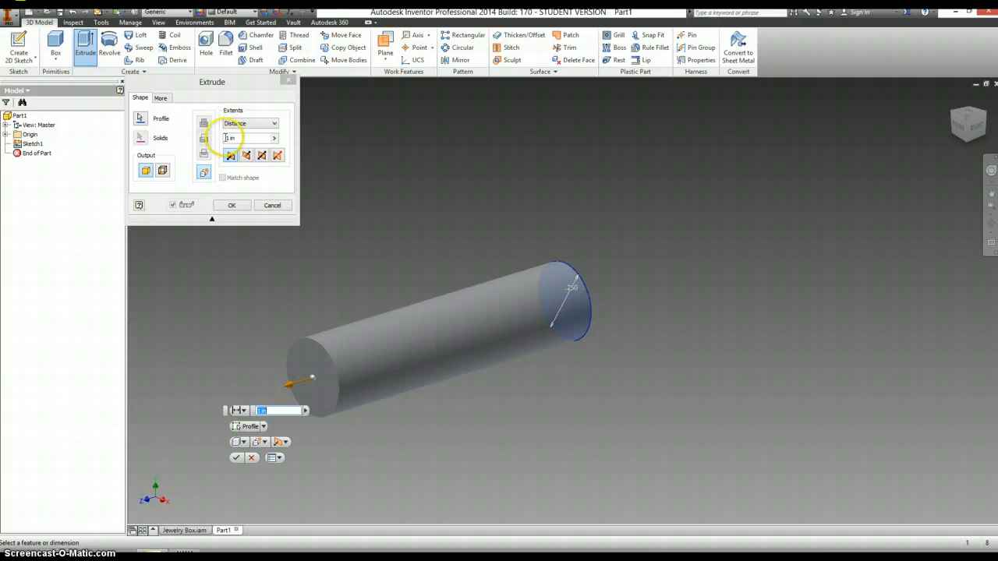
{"action": "left_click", "coordinate": [229, 205]}
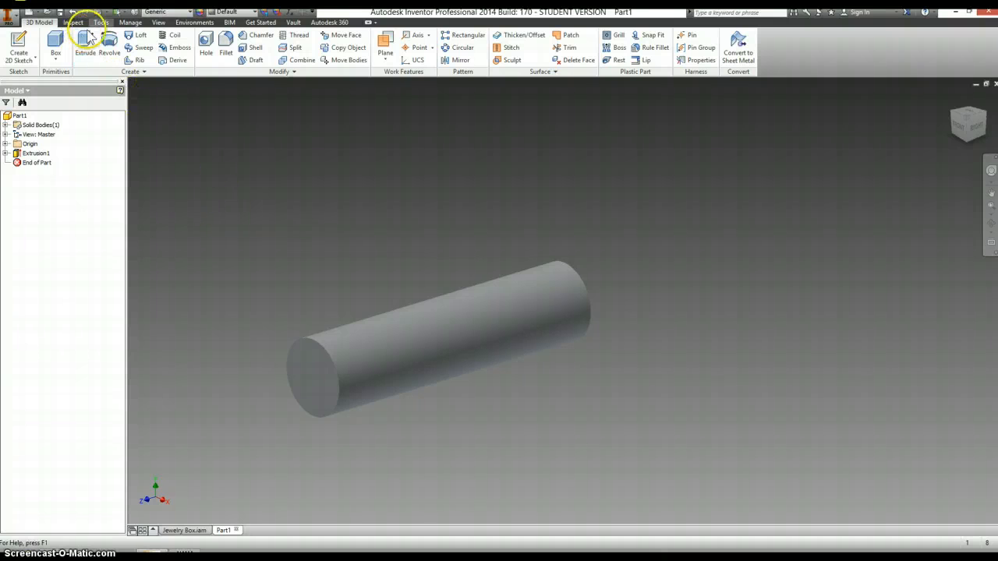
{"action": "left_click", "coordinate": [185, 13]}
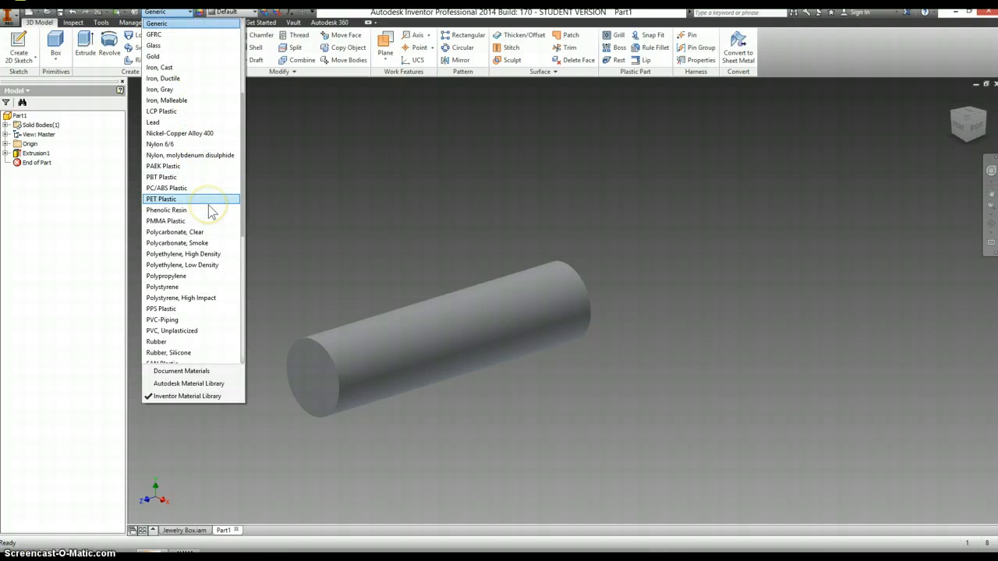
{"action": "scroll", "coordinate": [209, 211], "scroll_direction": "down", "scroll_amount": 9}
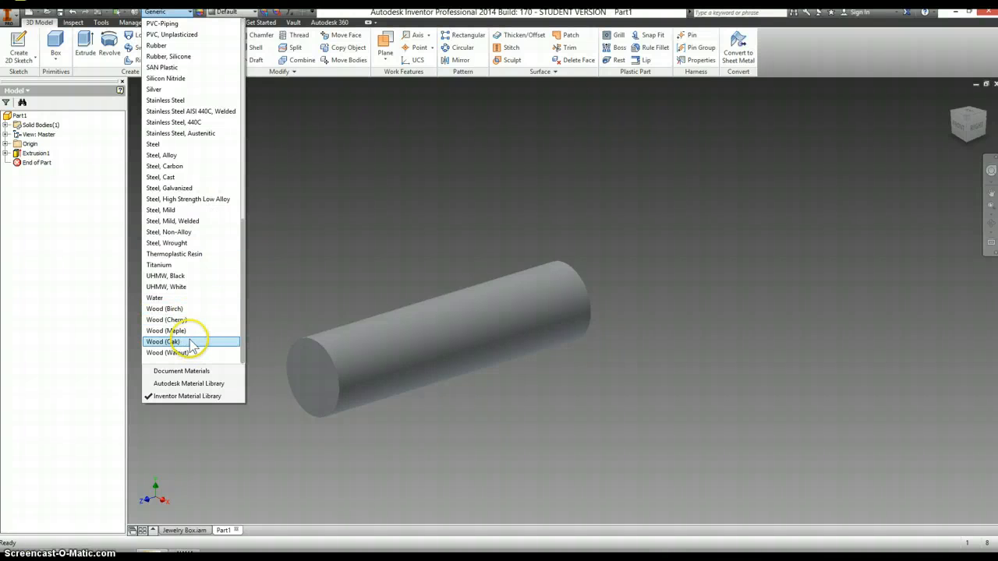
{"action": "left_click", "coordinate": [192, 353]}
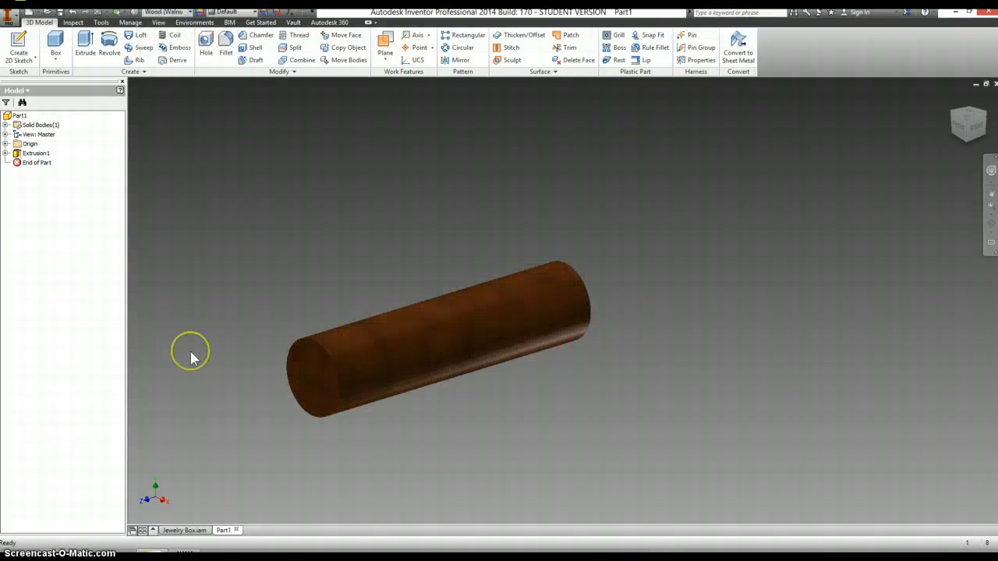
{"action": "scroll", "coordinate": [222, 269], "scroll_direction": "down", "scroll_amount": 4}
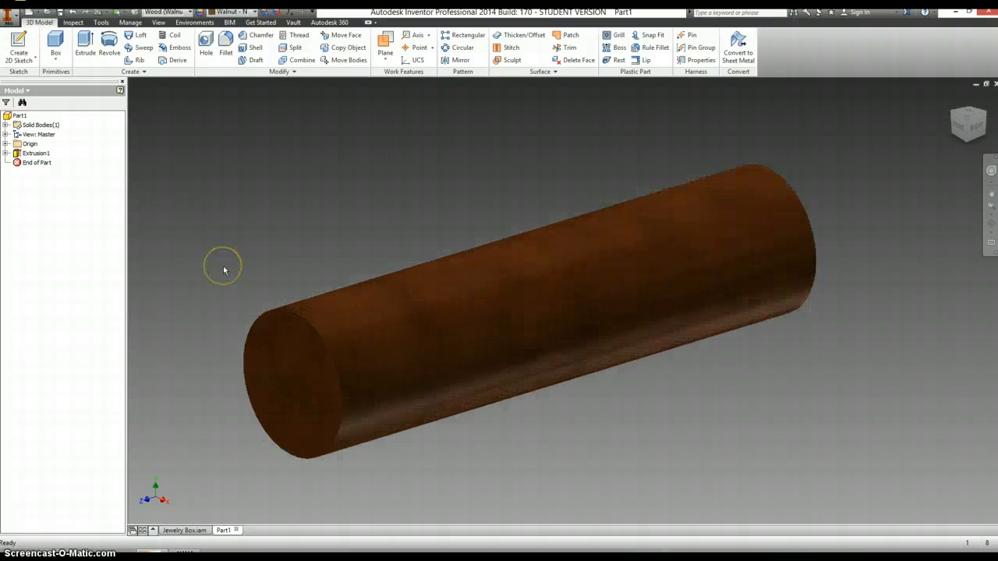
Save the walnut cylinder part as "1in Dowel Rod" in the Jewelry Box folder.
{"action": "left_click", "coordinate": [61, 17]}
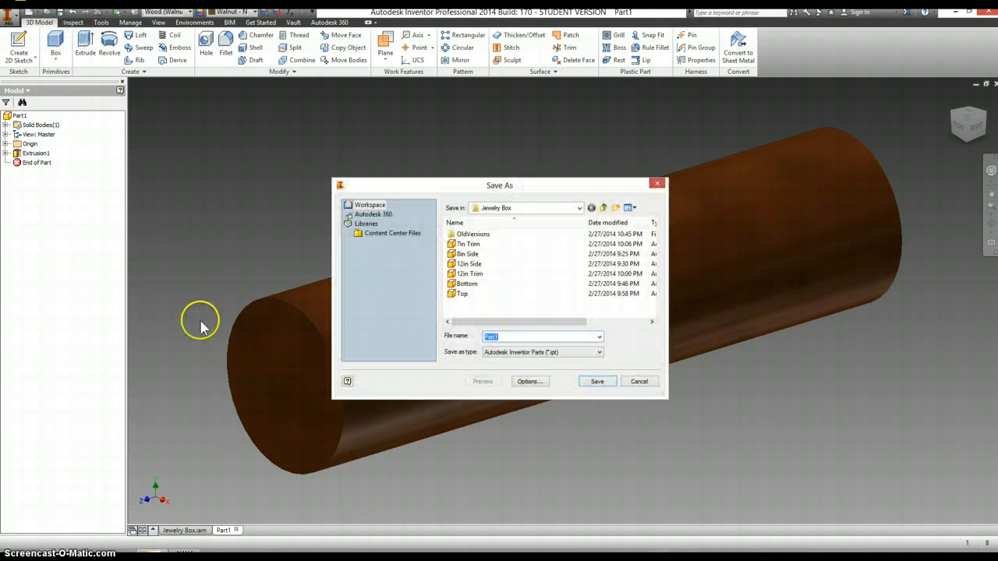
{"action": "type", "text": "1"}
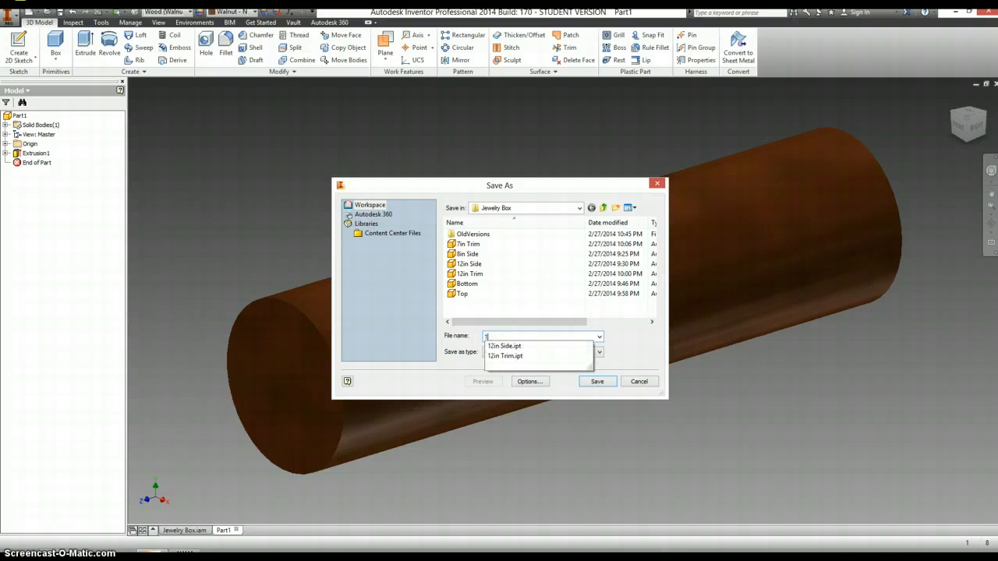
{"action": "type", "text": "in Dowel Rod"}
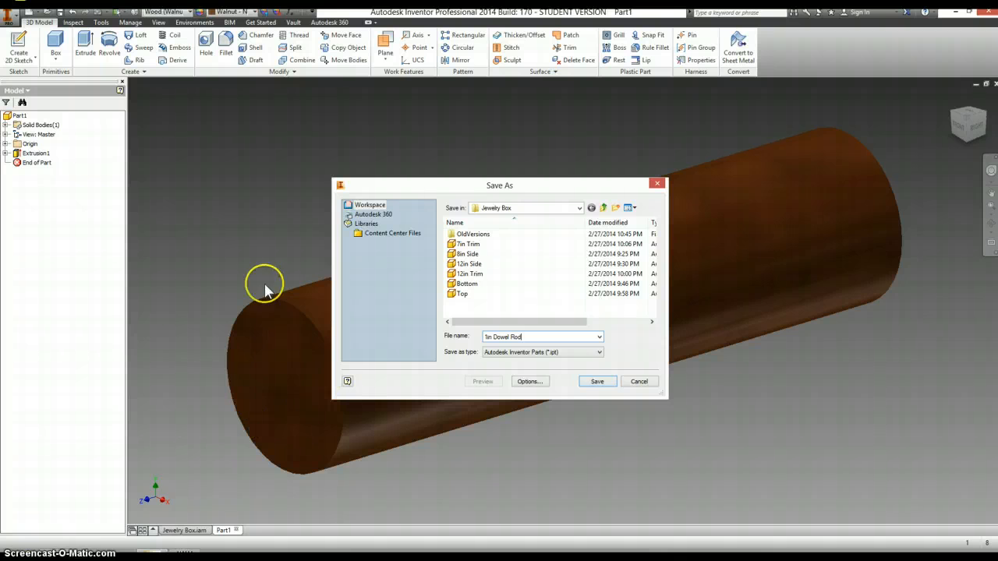
{"action": "left_click", "coordinate": [597, 382]}
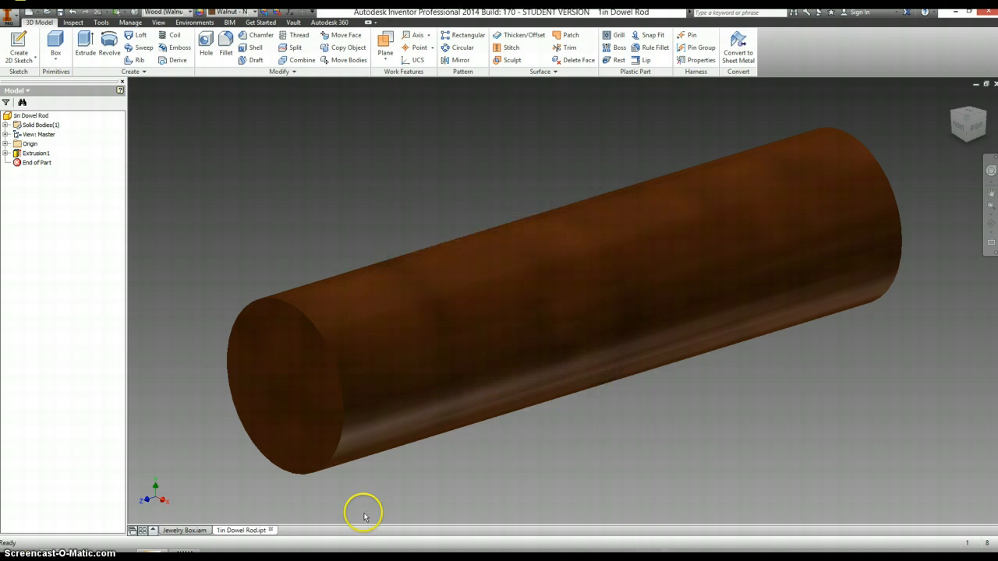
Place twelve copies of the 1in Dowel Rod part beside the box in the Jewelry Box assembly and end the placement.
{"action": "left_click", "coordinate": [185, 531]}
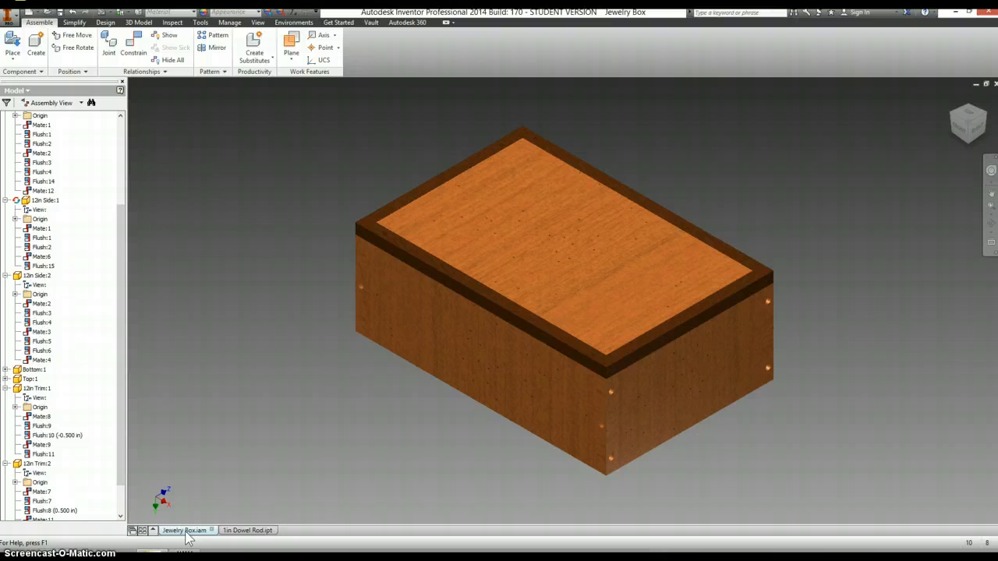
{"action": "left_click", "coordinate": [12, 43]}
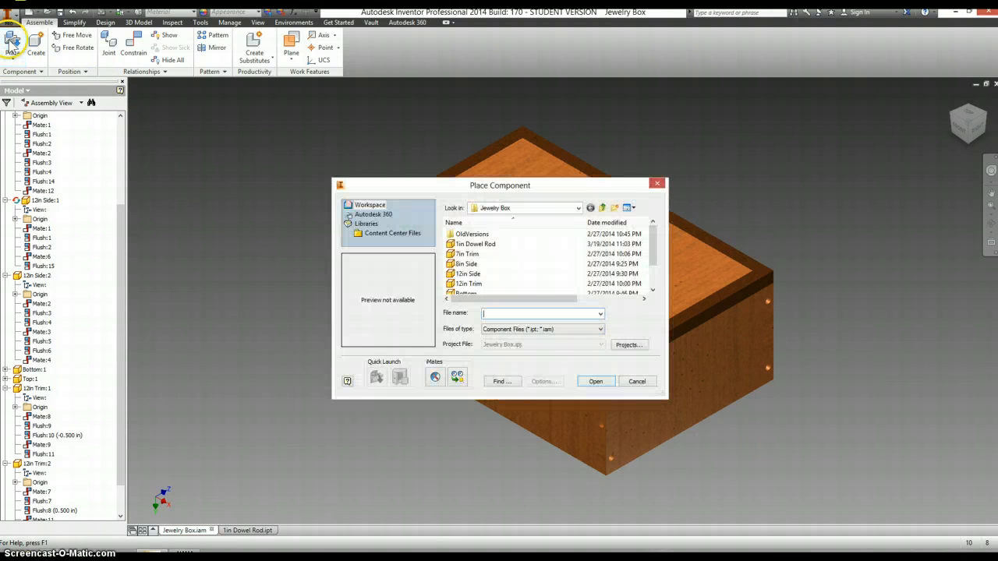
{"action": "left_click", "coordinate": [476, 244]}
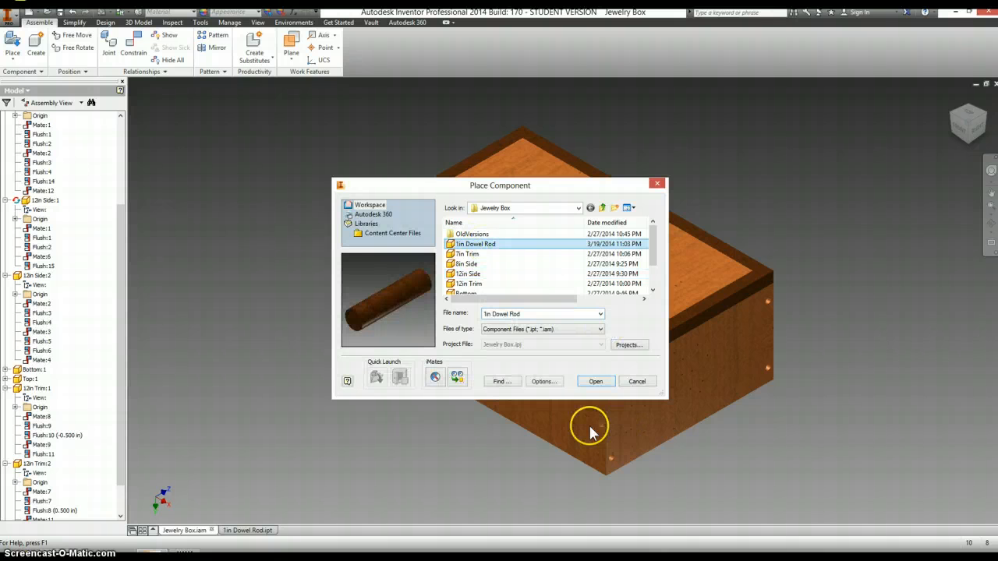
{"action": "left_click", "coordinate": [595, 385]}
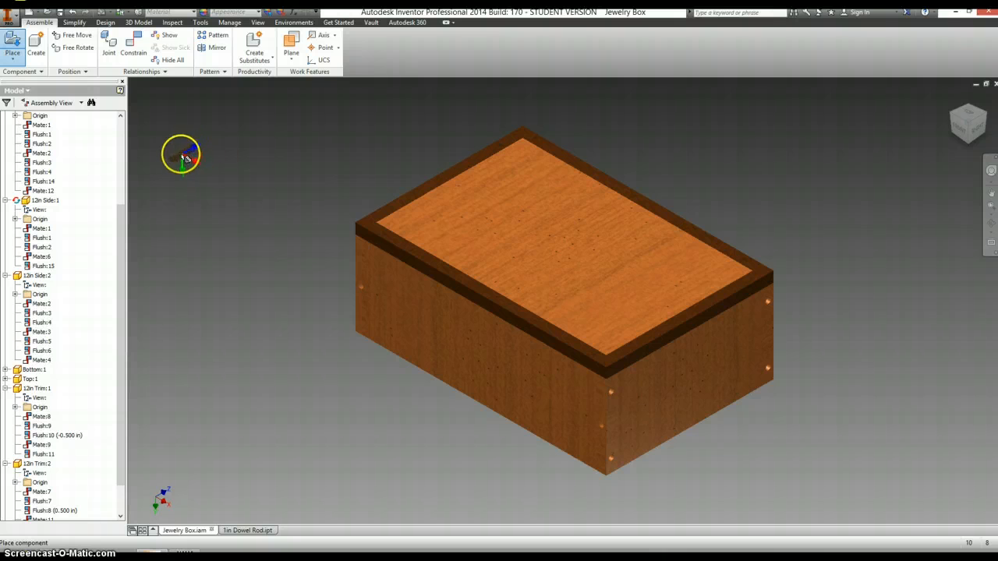
{"action": "left_click", "coordinate": [205, 199]}
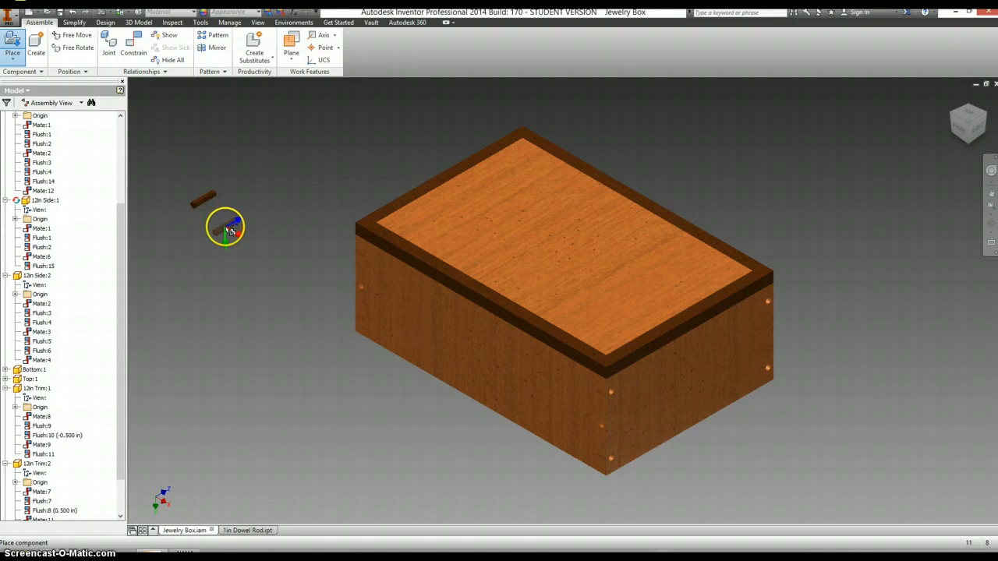
{"action": "left_click", "coordinate": [226, 226]}
{"action": "left_click", "coordinate": [246, 260]}
{"action": "left_click", "coordinate": [263, 288]}
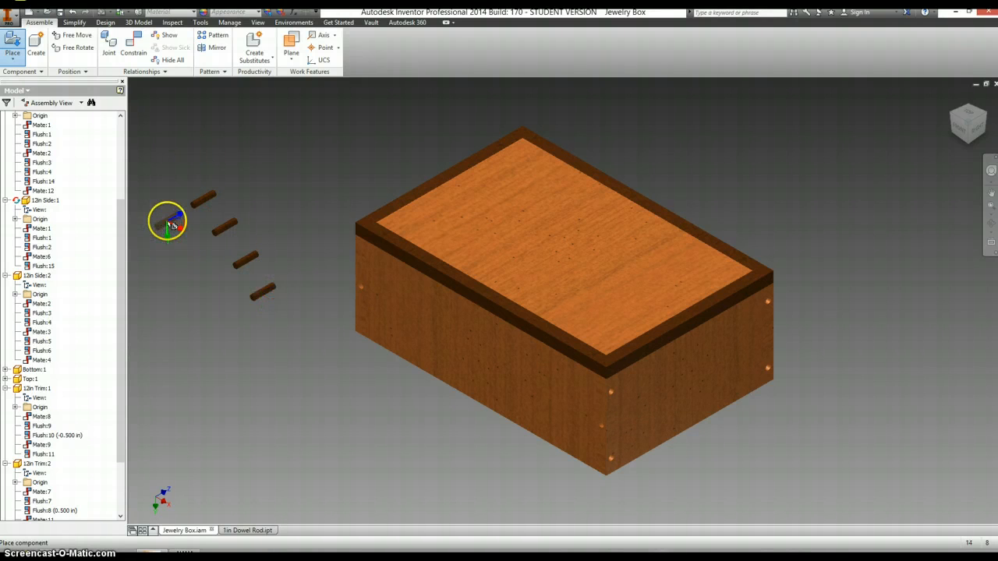
{"action": "left_click", "coordinate": [165, 217]}
{"action": "left_click", "coordinate": [184, 251]}
{"action": "left_click", "coordinate": [200, 279]}
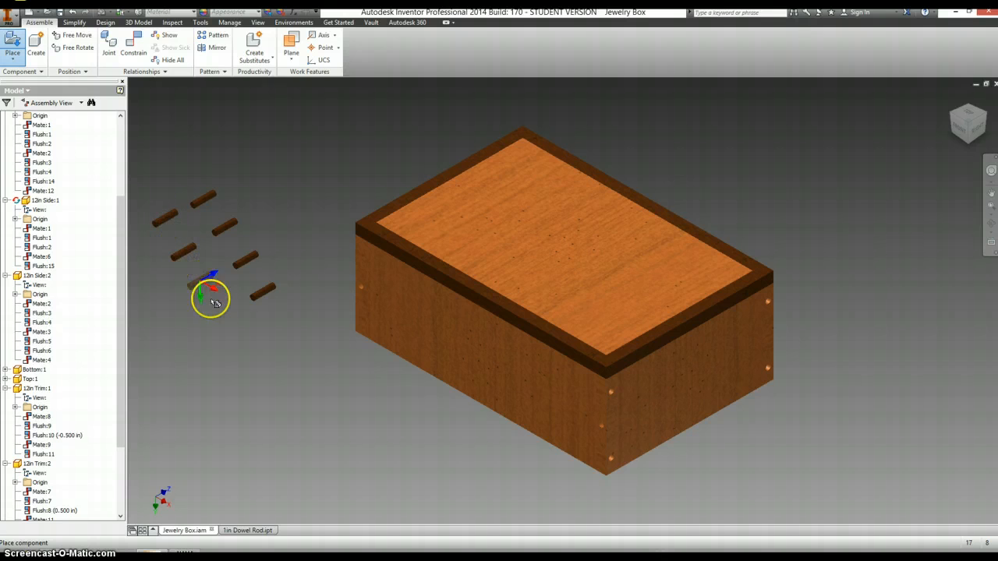
{"action": "left_click", "coordinate": [218, 311]}
{"action": "left_click", "coordinate": [240, 179]}
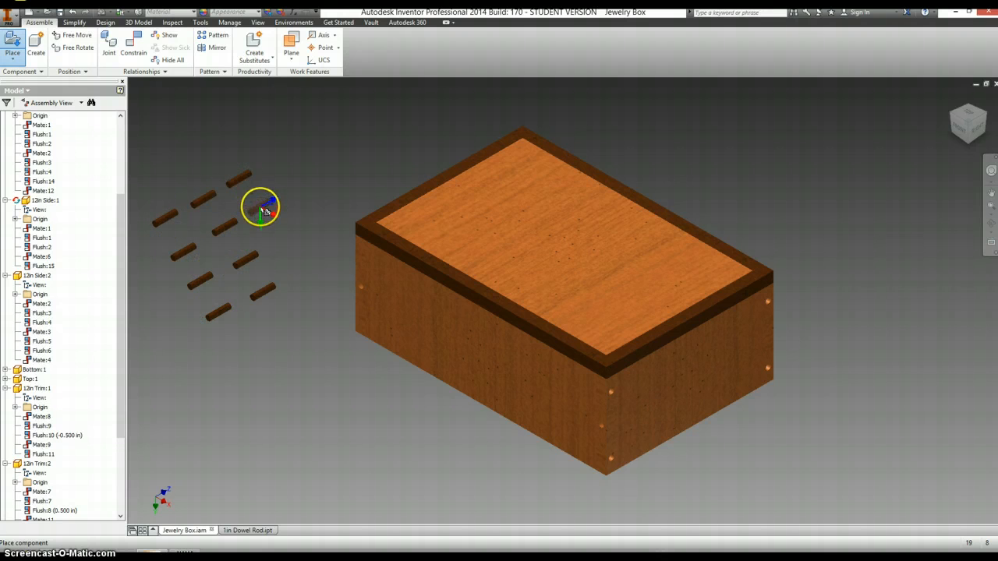
{"action": "left_click", "coordinate": [260, 208]}
{"action": "left_click", "coordinate": [281, 239]}
{"action": "left_click", "coordinate": [312, 278]}
{"action": "right_click", "coordinate": [312, 339]}
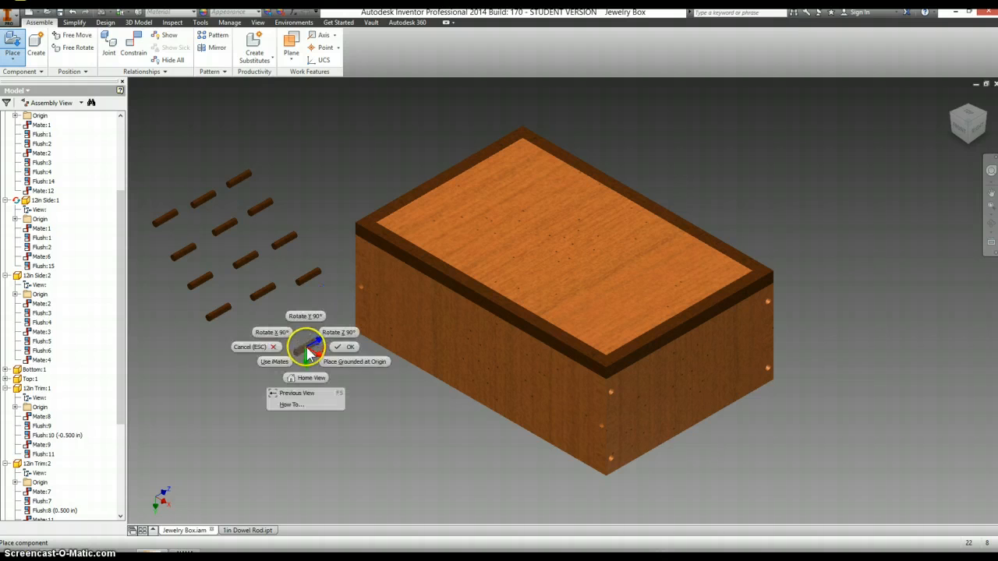
{"action": "left_click", "coordinate": [336, 333]}
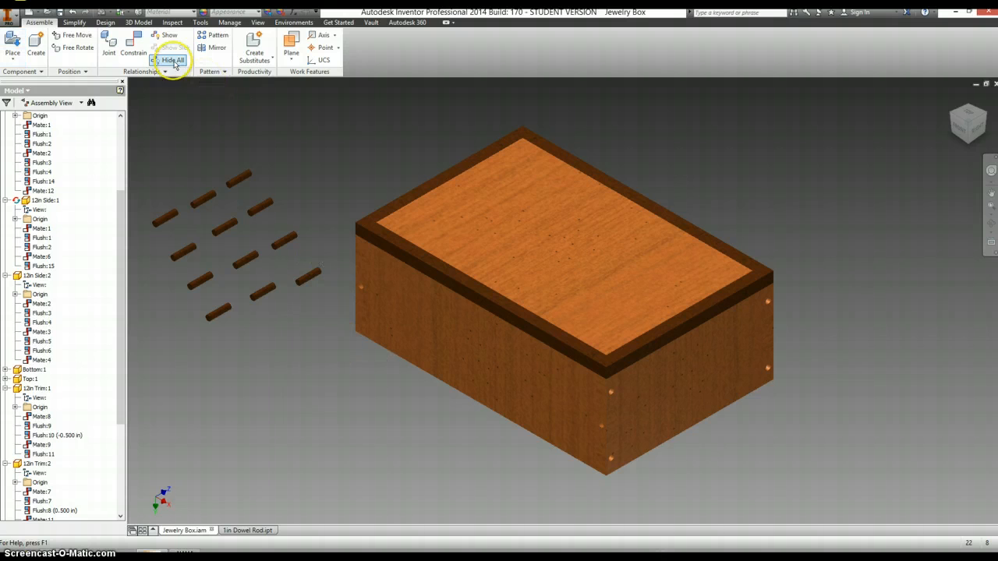
Apply an Insert constraint with the opposed solution between a dowel's end edge and the hole at the far end of the box's long side.
{"action": "left_click", "coordinate": [131, 46]}
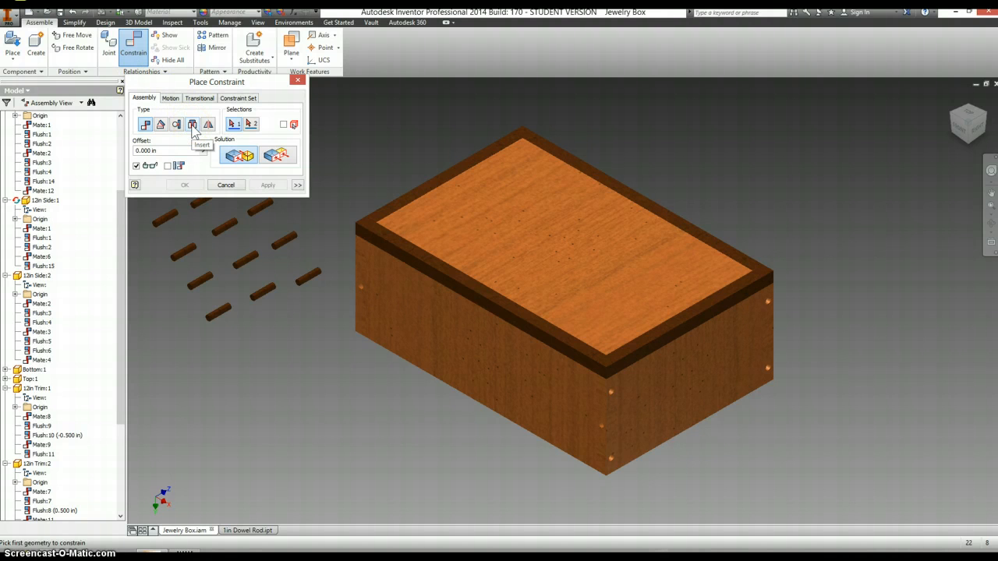
{"action": "left_click", "coordinate": [194, 126]}
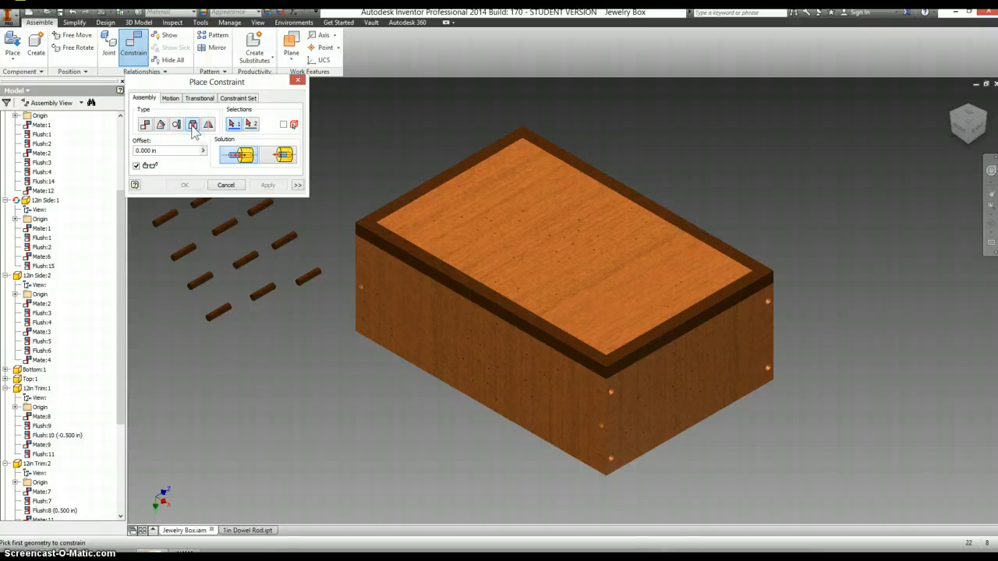
{"action": "scroll", "coordinate": [363, 282], "scroll_direction": "up", "scroll_amount": 3}
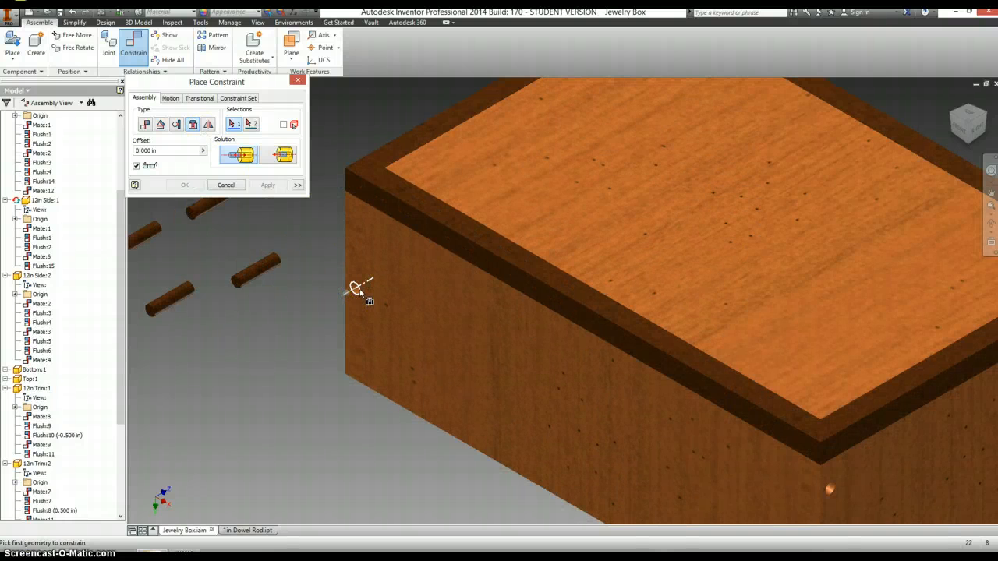
{"action": "left_click", "coordinate": [356, 289]}
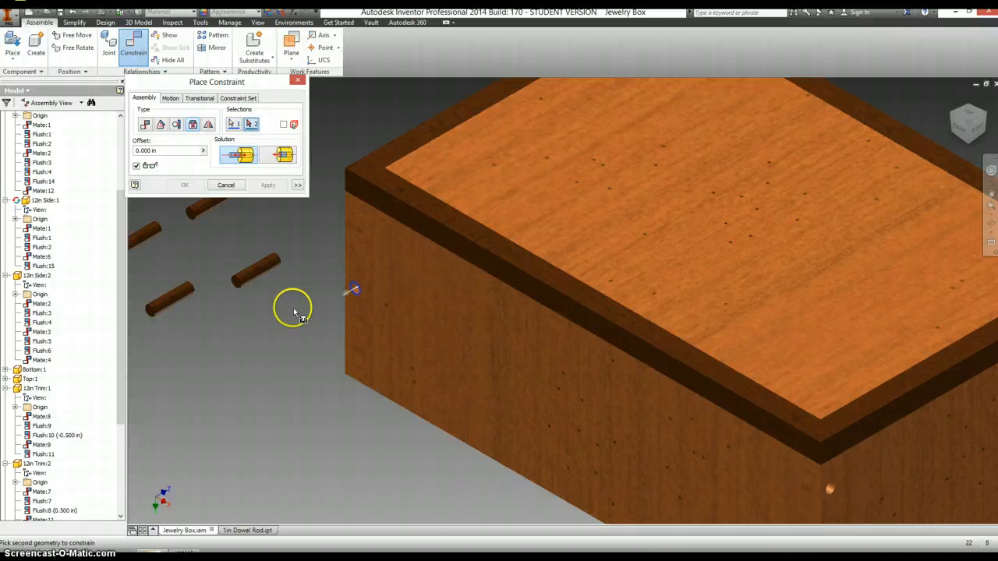
{"action": "left_click", "coordinate": [238, 282]}
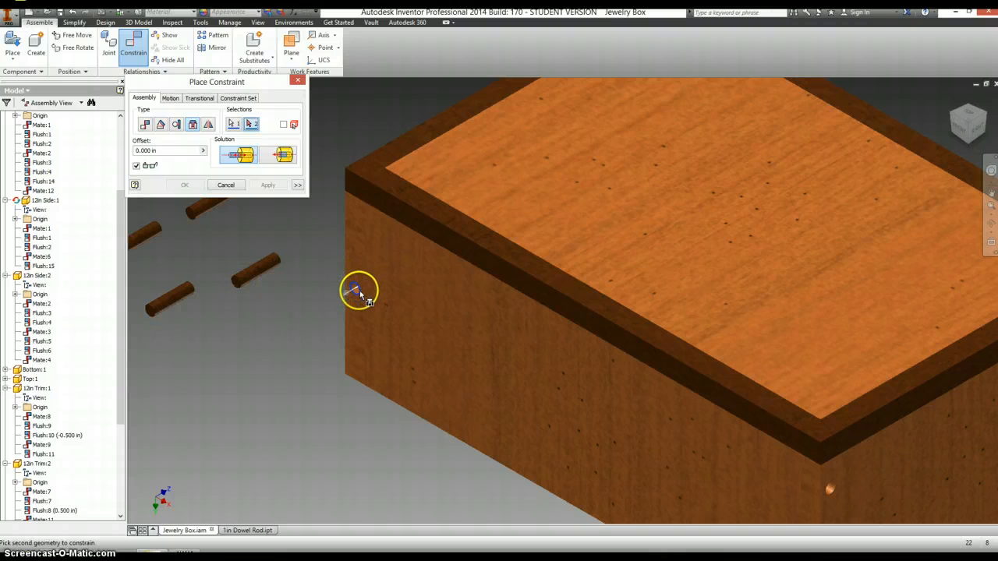
{"action": "left_click", "coordinate": [238, 283]}
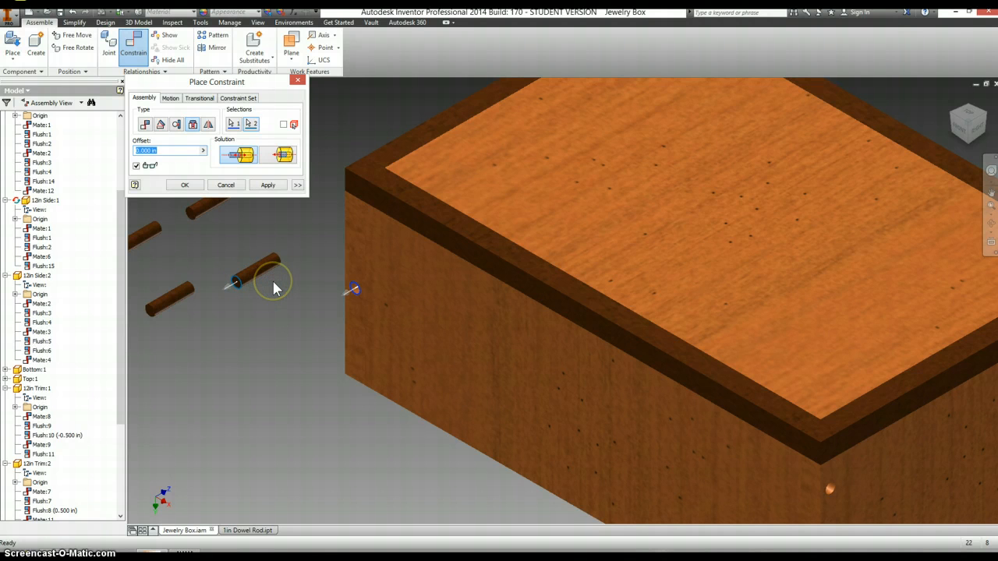
{"action": "left_click", "coordinate": [268, 185]}
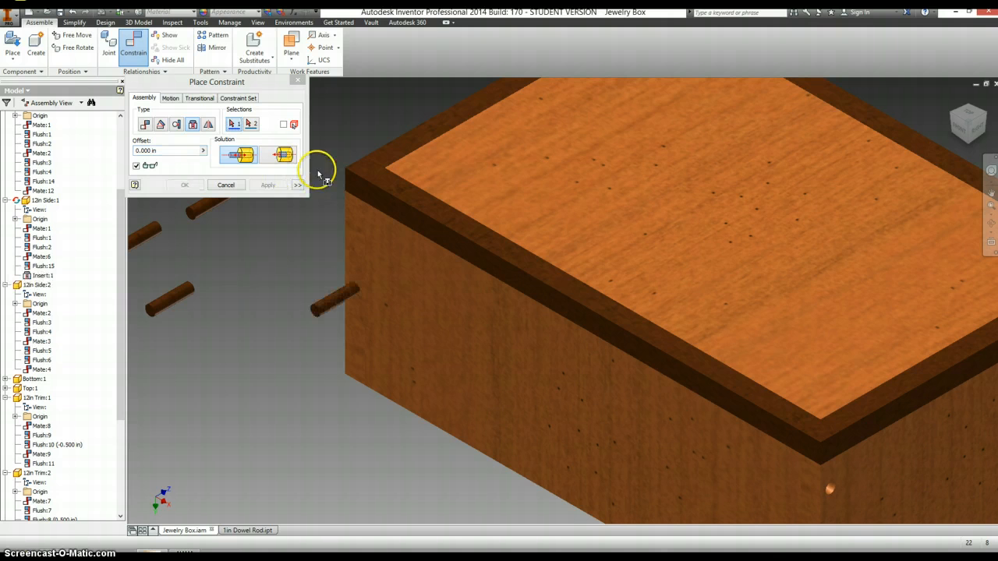
{"action": "left_click", "coordinate": [283, 155]}
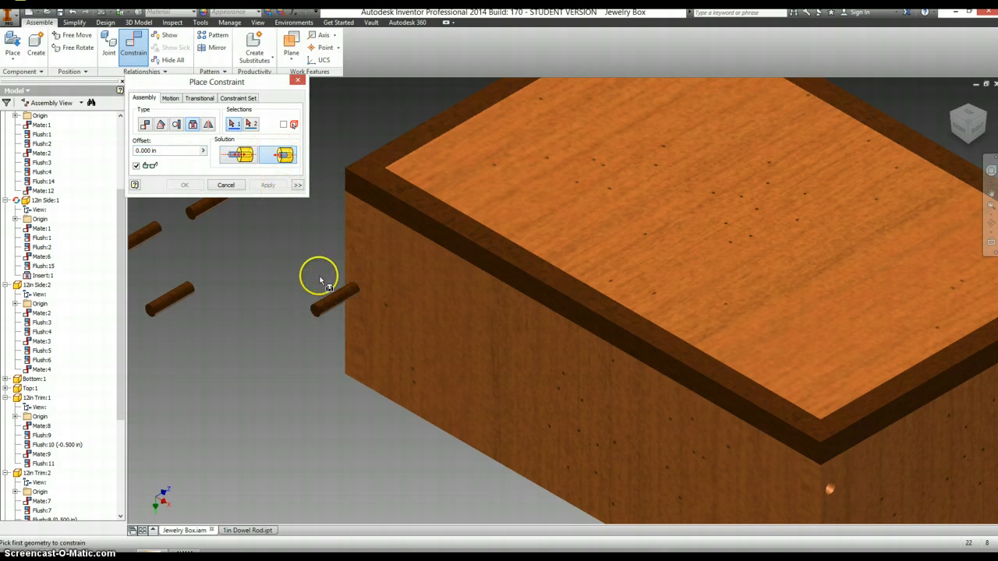
{"action": "left_click", "coordinate": [298, 81]}
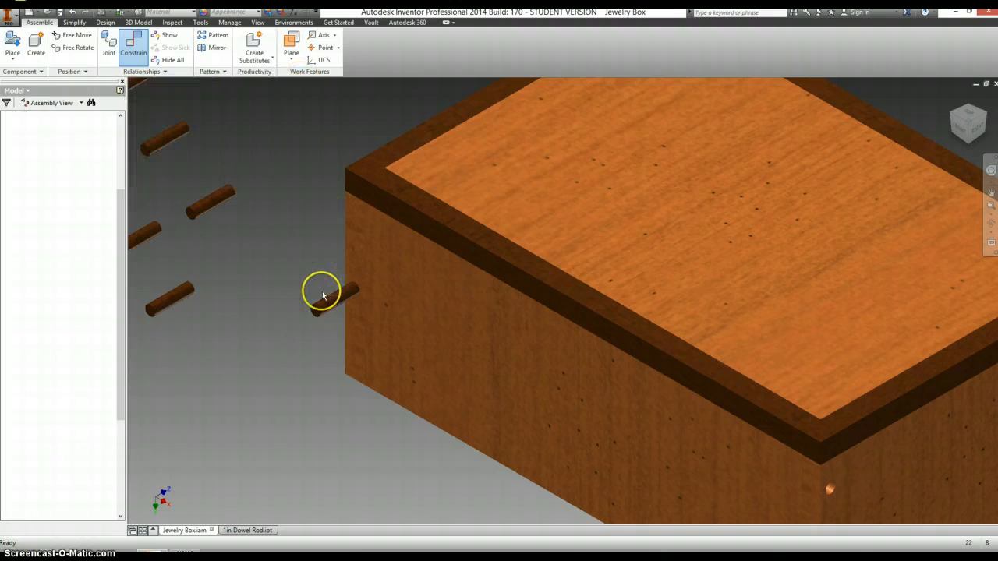
Edit the protruding dowel's Insert constraint to use the aligned solution so the dowel sits inside its hole.
{"action": "left_click", "coordinate": [327, 306]}
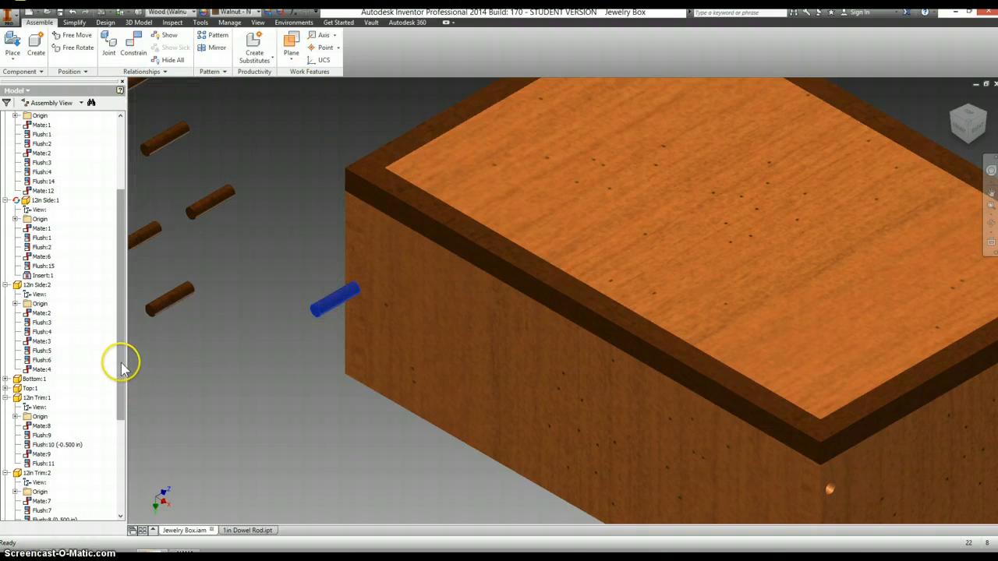
{"action": "left_click_drag", "start_coordinate": [117, 382], "coordinate": [124, 472]}
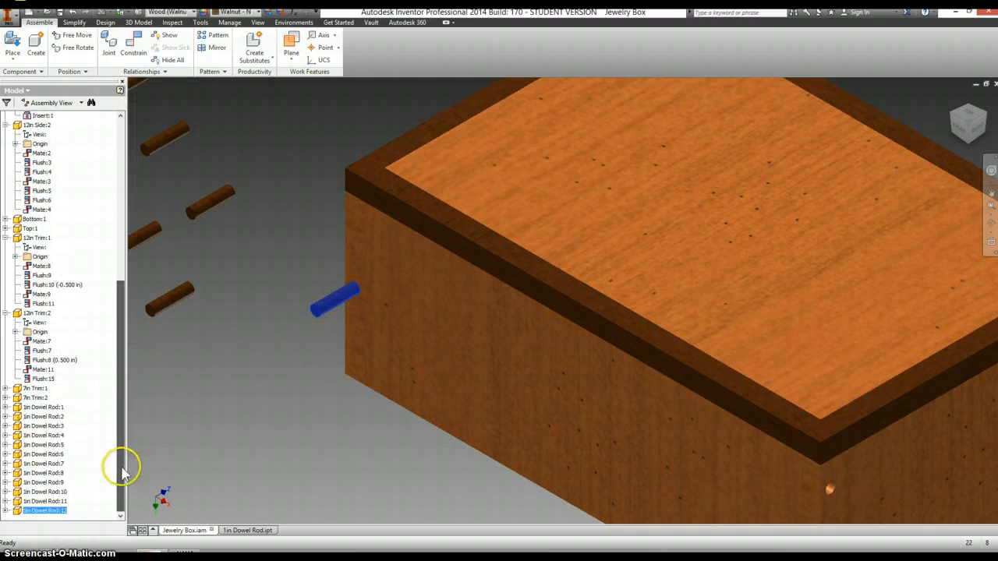
{"action": "left_click", "coordinate": [6, 510]}
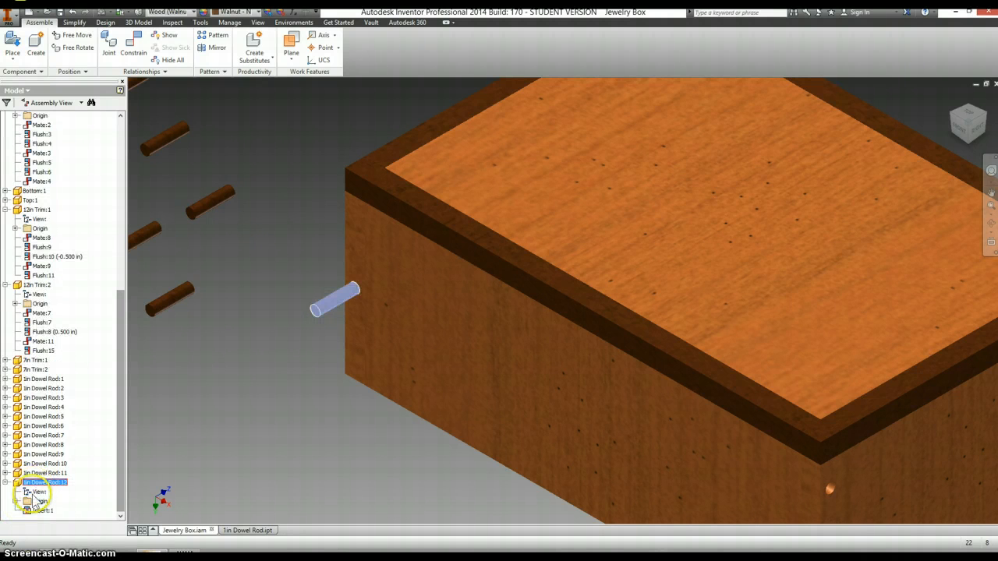
{"action": "double_click", "coordinate": [38, 511]}
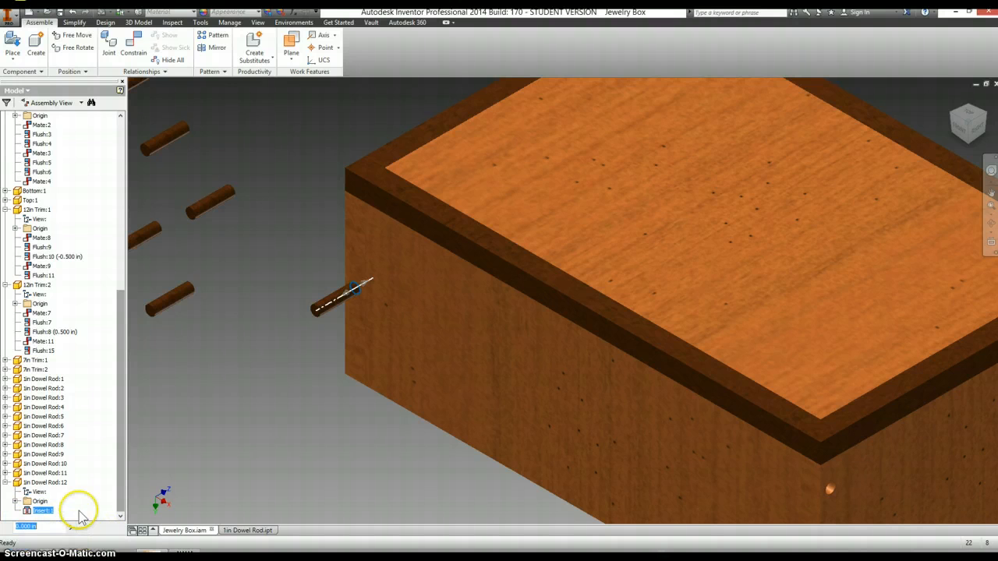
{"action": "left_click", "coordinate": [316, 319]}
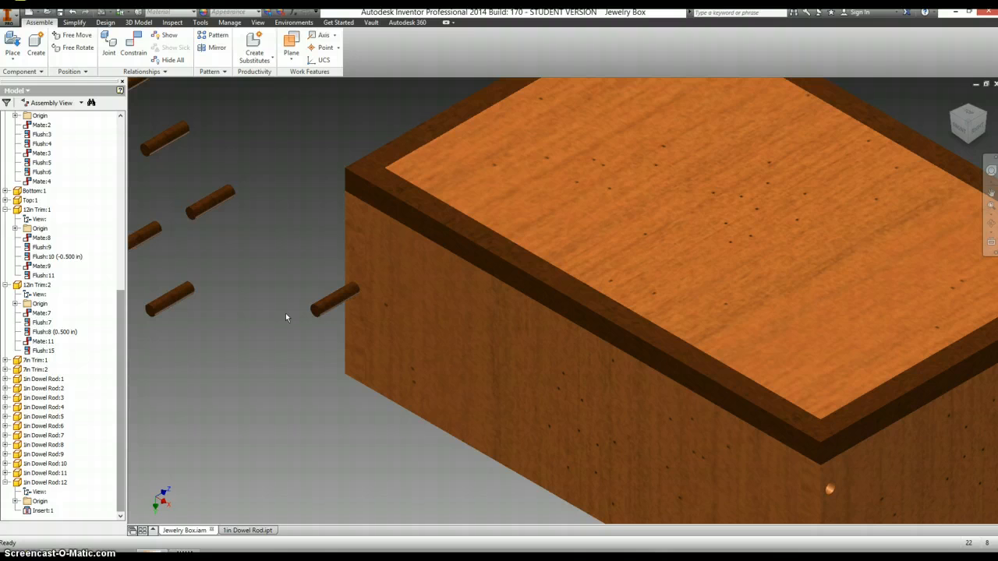
{"action": "left_click", "coordinate": [319, 305]}
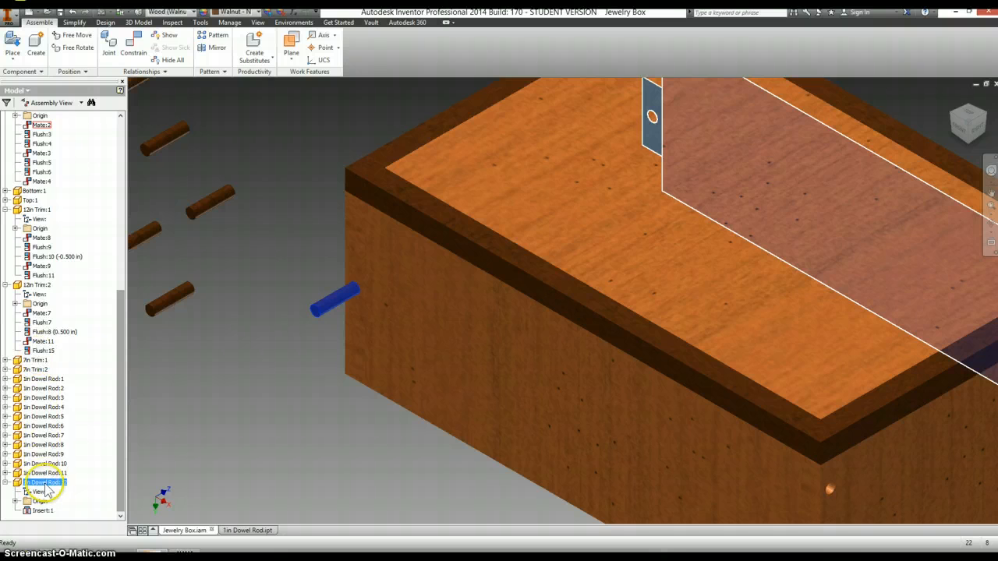
{"action": "left_click", "coordinate": [34, 511]}
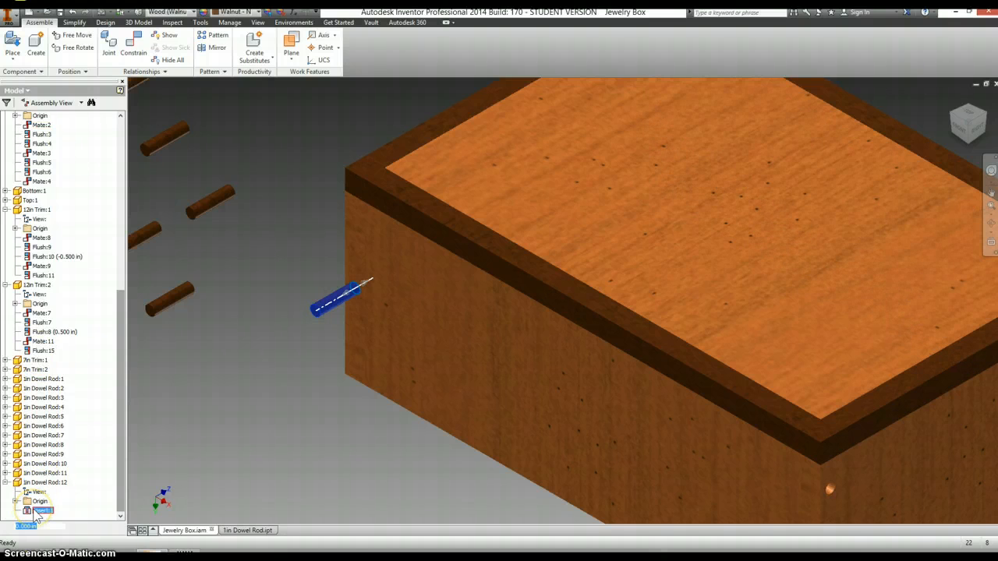
{"action": "right_click", "coordinate": [34, 511]}
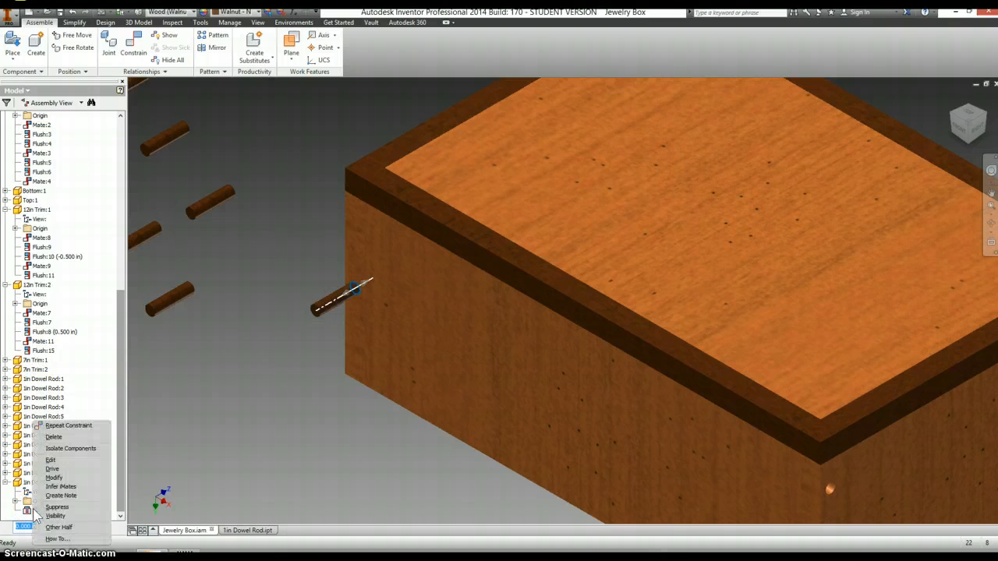
{"action": "left_click", "coordinate": [65, 461]}
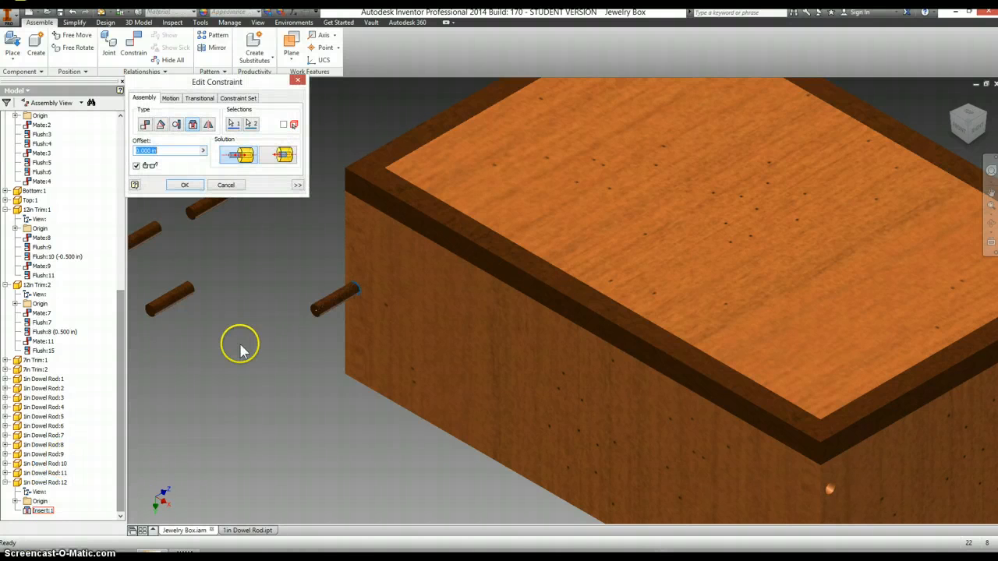
{"action": "left_click", "coordinate": [271, 156]}
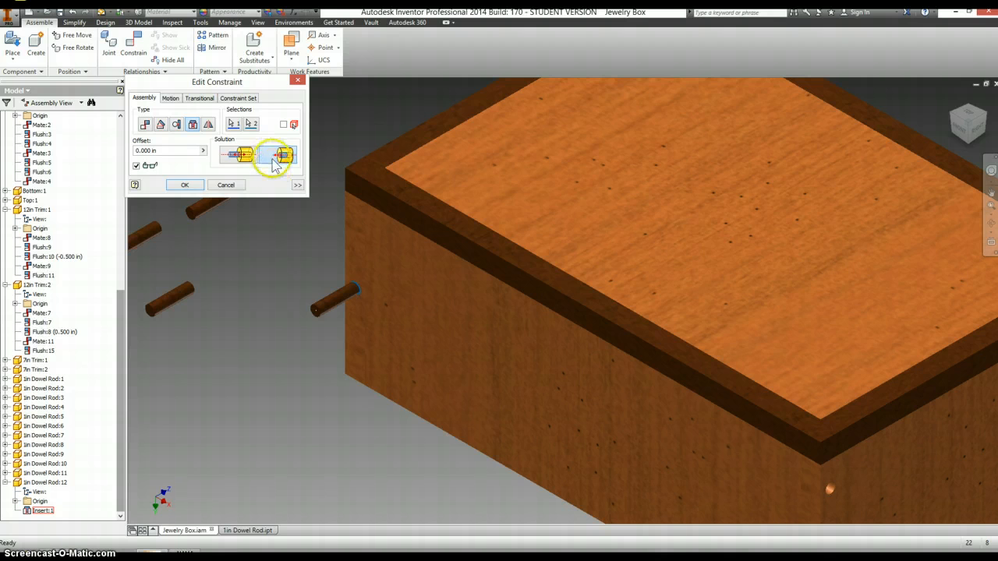
{"action": "left_click", "coordinate": [184, 185]}
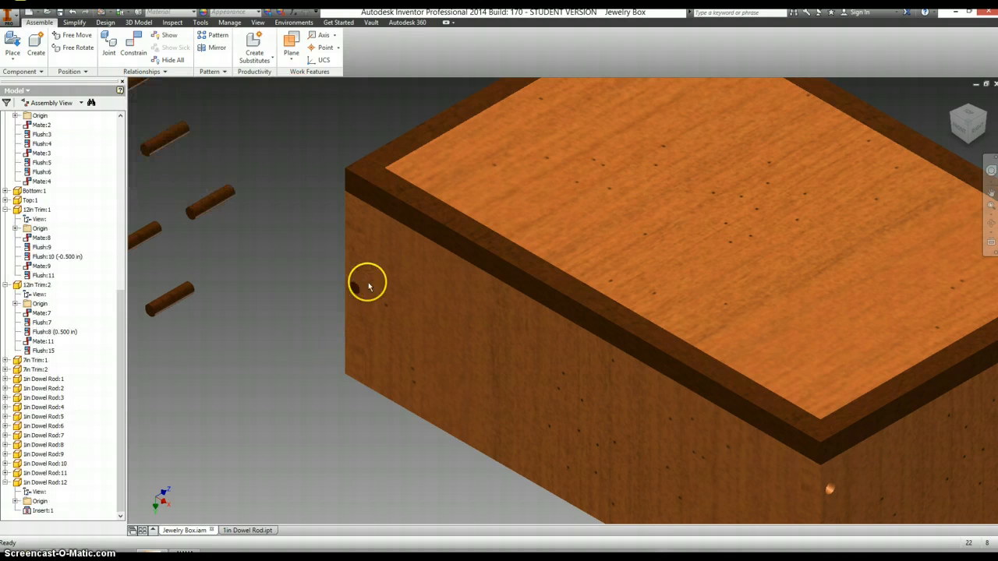
Insert a second dowel into the long side's hole at the near corner, using an Insert constraint with the aligned solution.
{"action": "left_click", "coordinate": [131, 45]}
{"action": "left_click", "coordinate": [193, 125]}
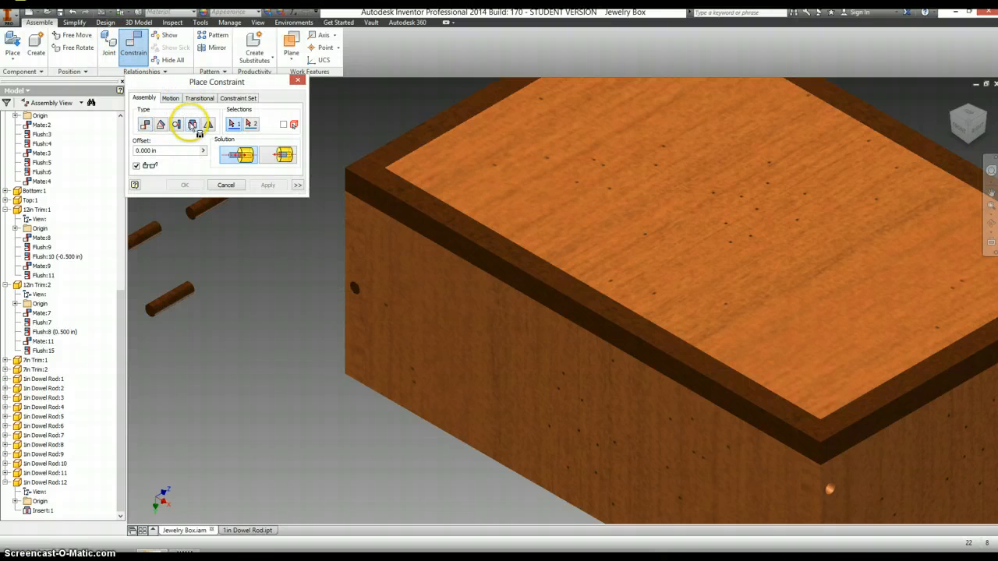
{"action": "left_click", "coordinate": [282, 153]}
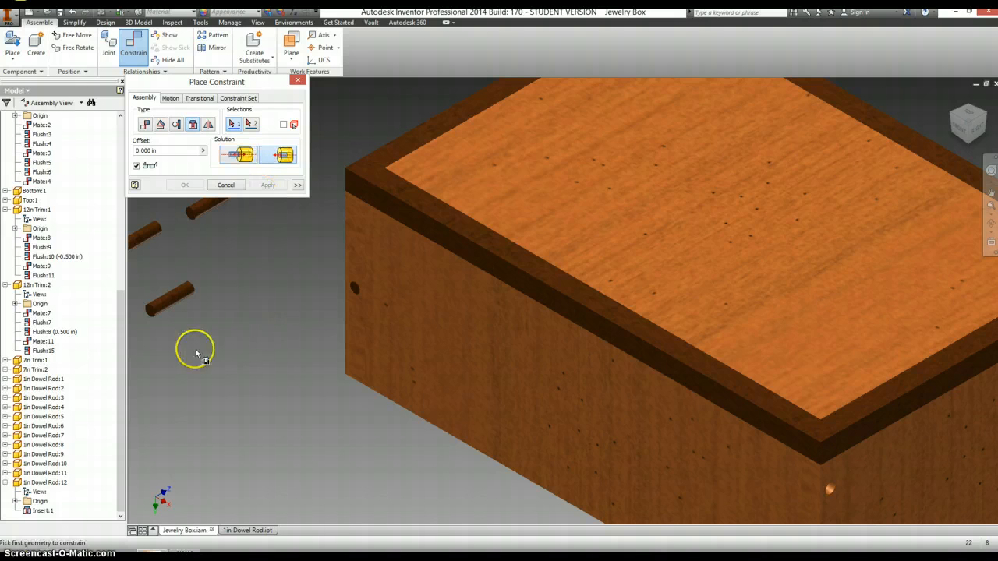
{"action": "left_click", "coordinate": [152, 311]}
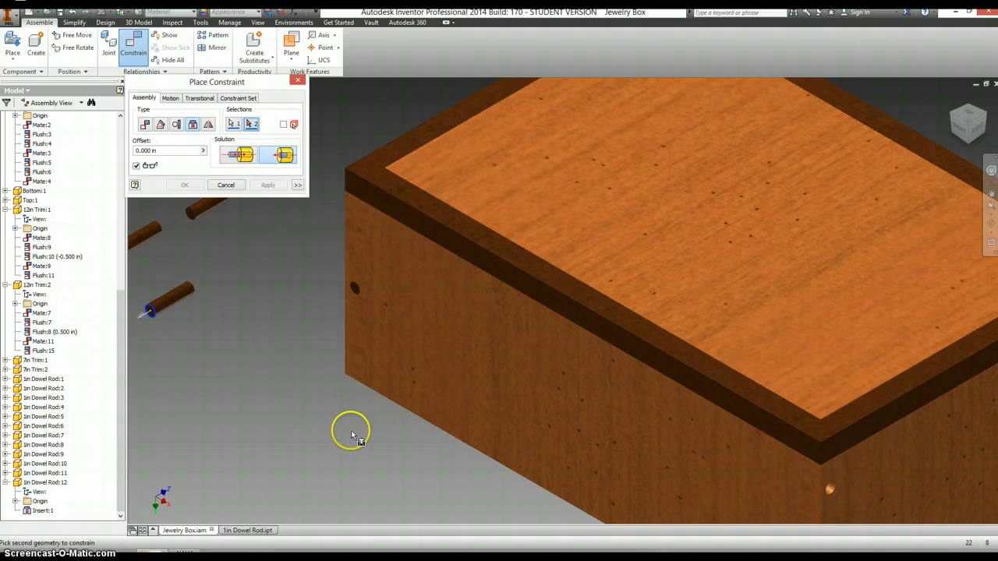
{"action": "middle_click_drag", "start_coordinate": [381, 408], "coordinate": [362, 354]}
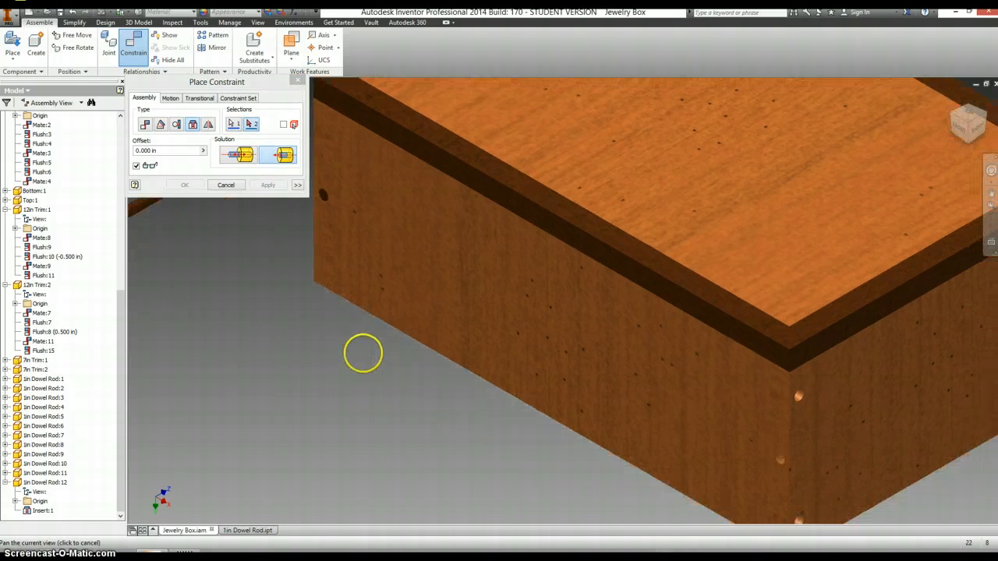
{"action": "left_click", "coordinate": [780, 459]}
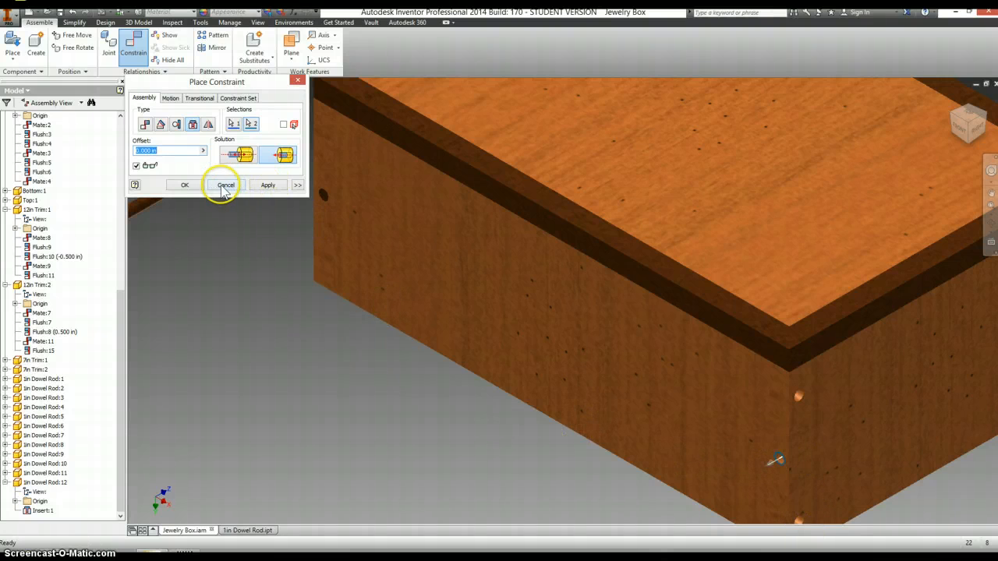
{"action": "left_click", "coordinate": [264, 186]}
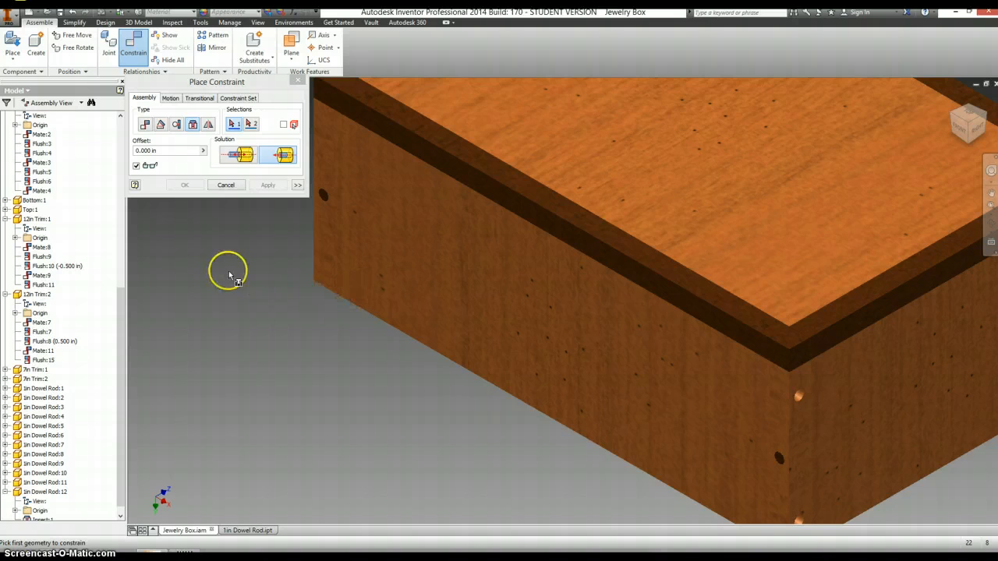
Insert a third dowel into the upper near-corner hole on the box's short side with the aligned solution.
{"action": "middle_click_drag", "start_coordinate": [241, 283], "coordinate": [271, 294]}
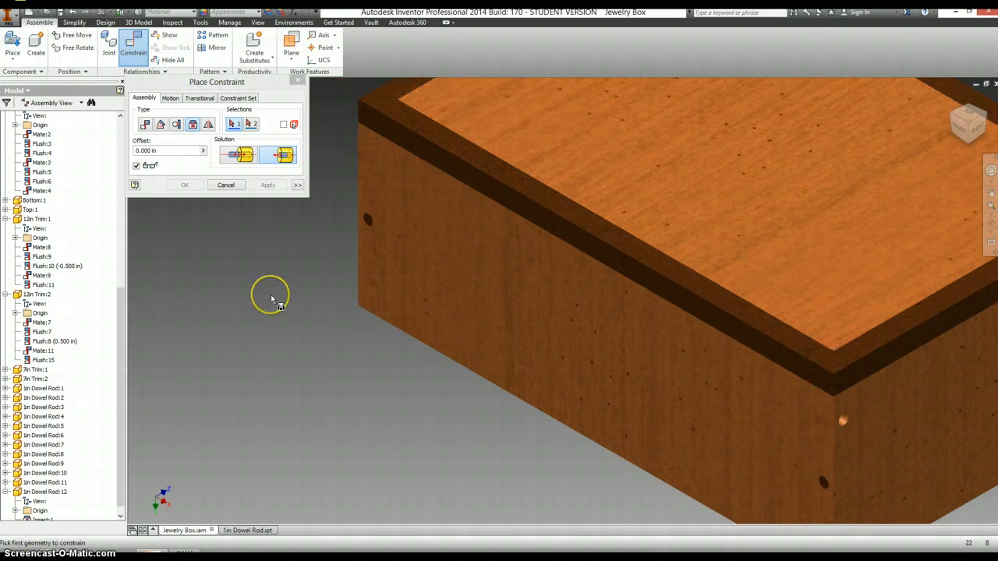
{"action": "scroll", "coordinate": [271, 294], "scroll_direction": "down", "scroll_amount": 2}
{"action": "scroll", "coordinate": [271, 295], "scroll_direction": "up", "scroll_amount": 3}
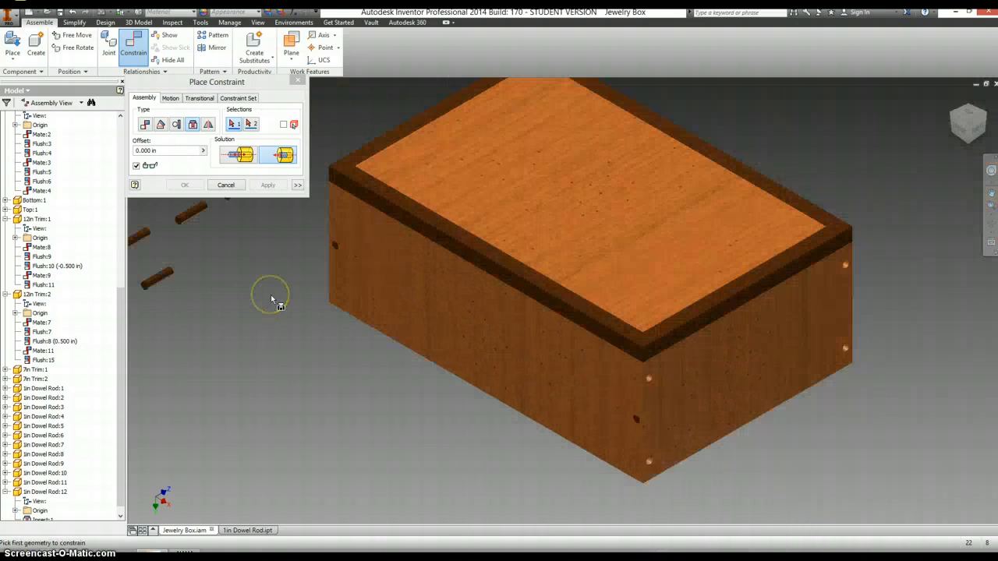
{"action": "left_click", "coordinate": [143, 286]}
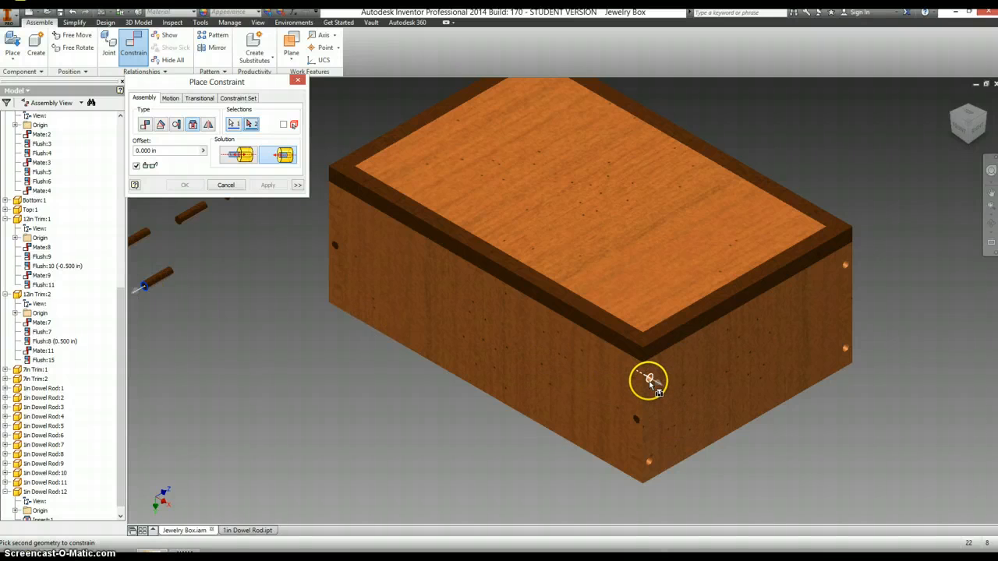
{"action": "left_click", "coordinate": [649, 380]}
{"action": "left_click", "coordinate": [268, 185]}
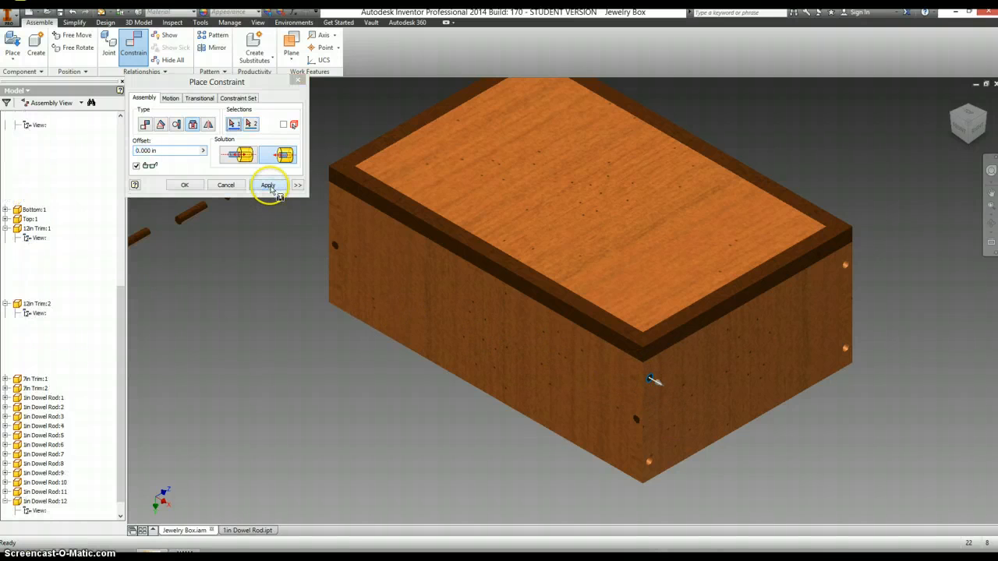
Insert a fourth dowel into the lower near-corner hole on the box's short side with the aligned solution.
{"action": "left_click", "coordinate": [176, 222]}
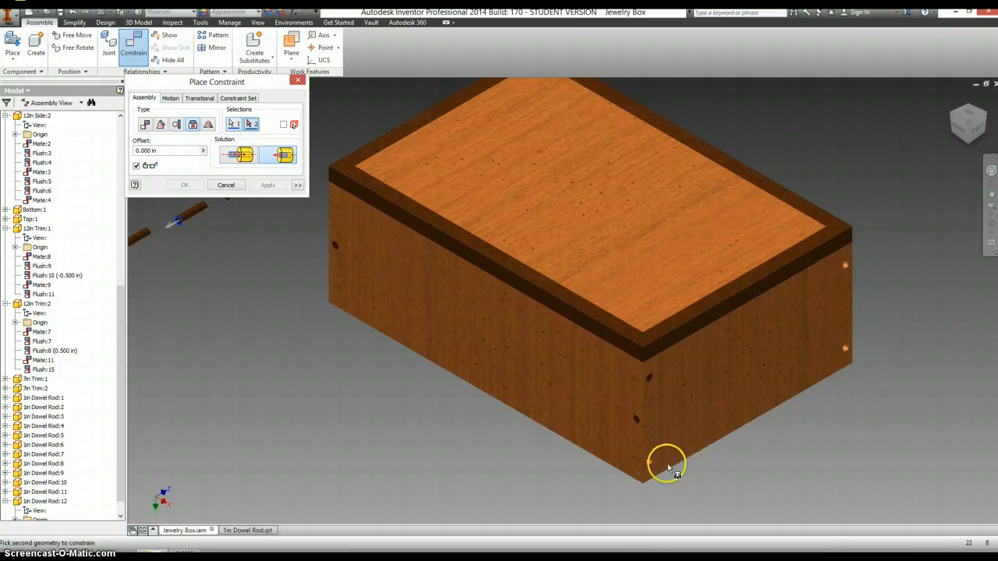
{"action": "left_click", "coordinate": [652, 462]}
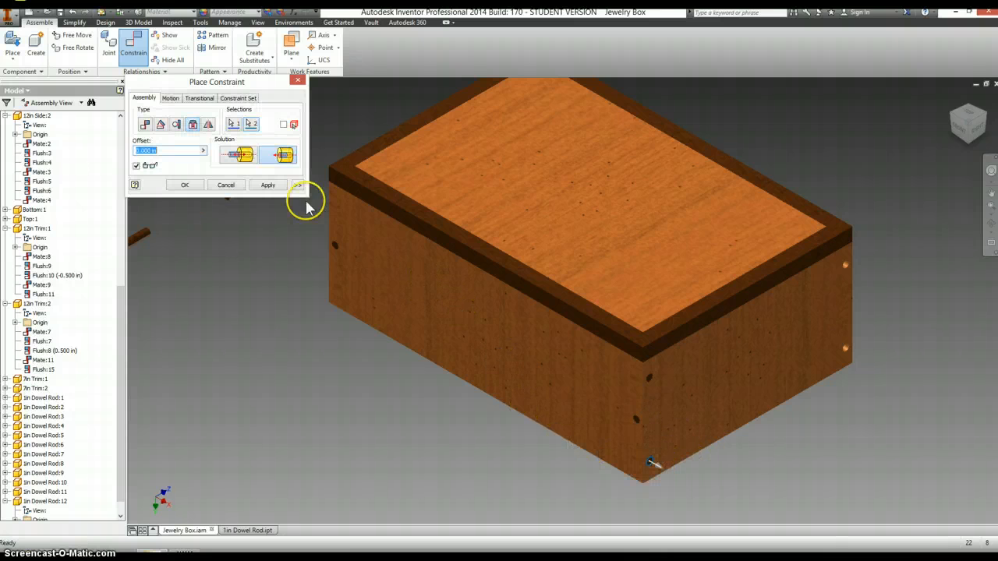
{"action": "left_click", "coordinate": [274, 185]}
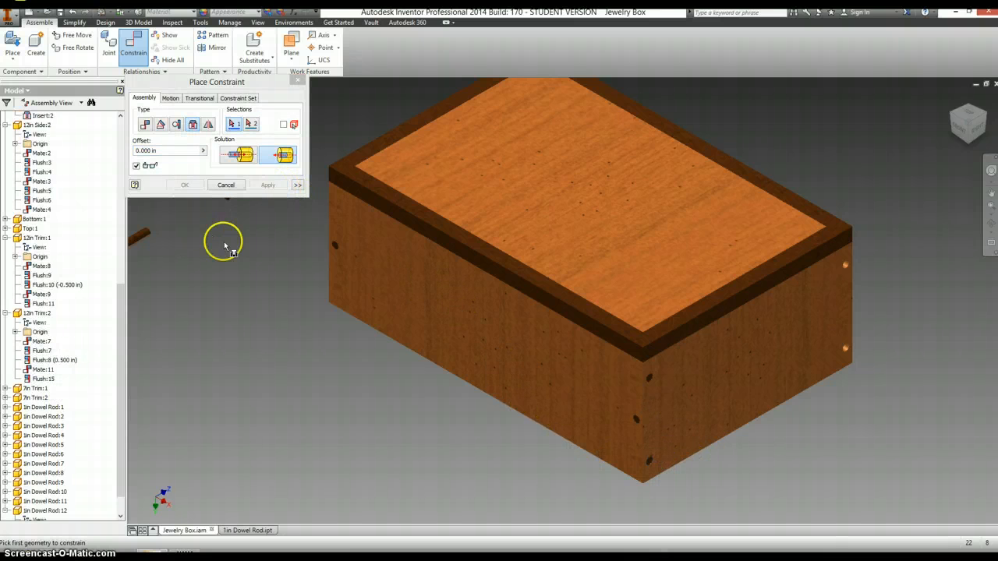
Insert two dowels into the lower and upper far-corner holes on the box's short side with the aligned solution.
{"action": "middle_click_drag", "start_coordinate": [232, 248], "coordinate": [242, 271]}
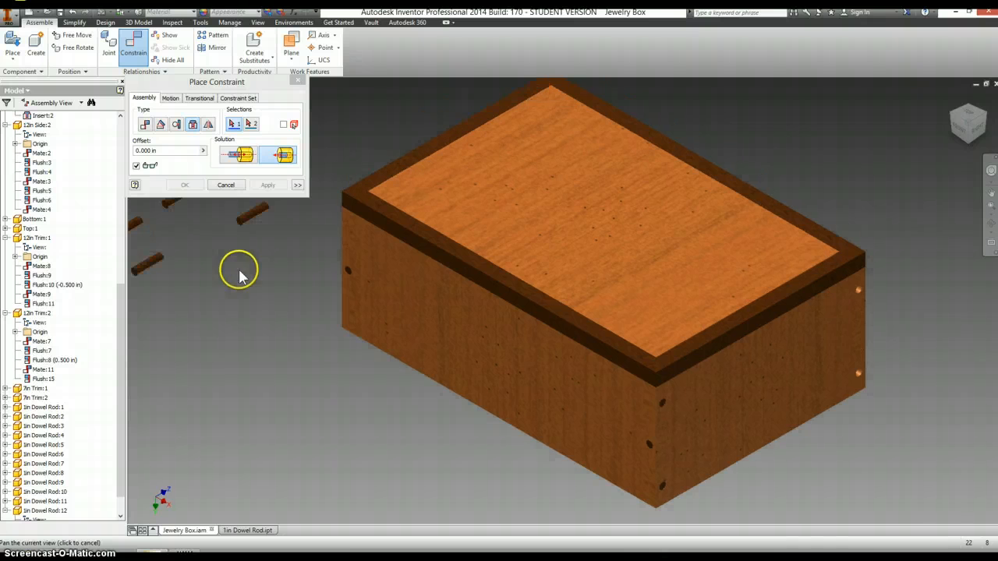
{"action": "left_click", "coordinate": [242, 225]}
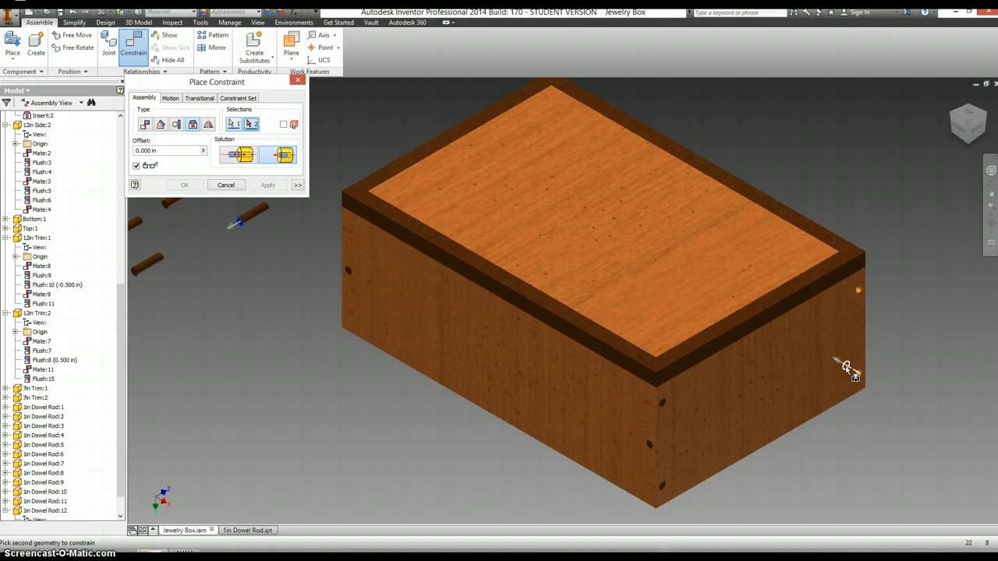
{"action": "left_click", "coordinate": [857, 373]}
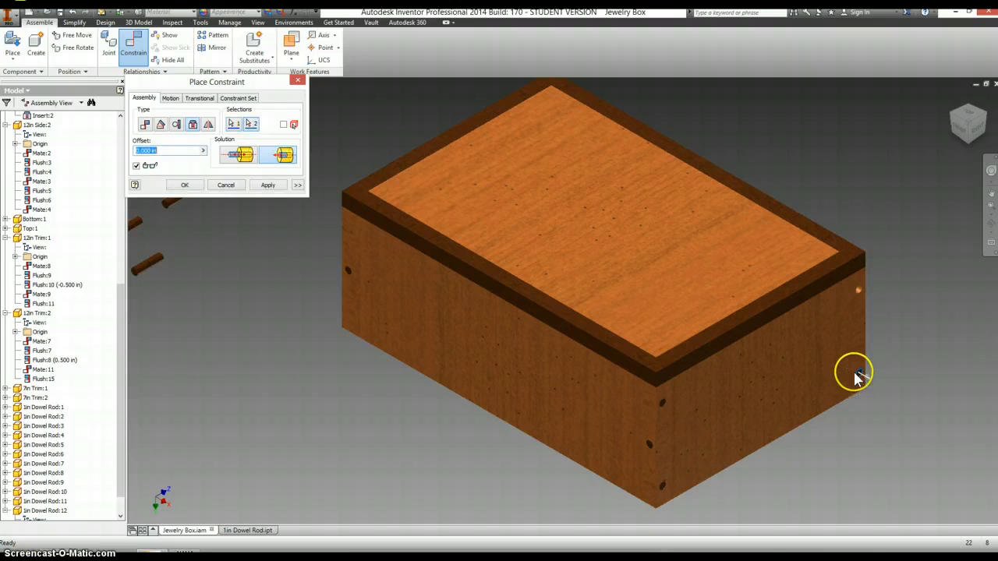
{"action": "left_click", "coordinate": [267, 185]}
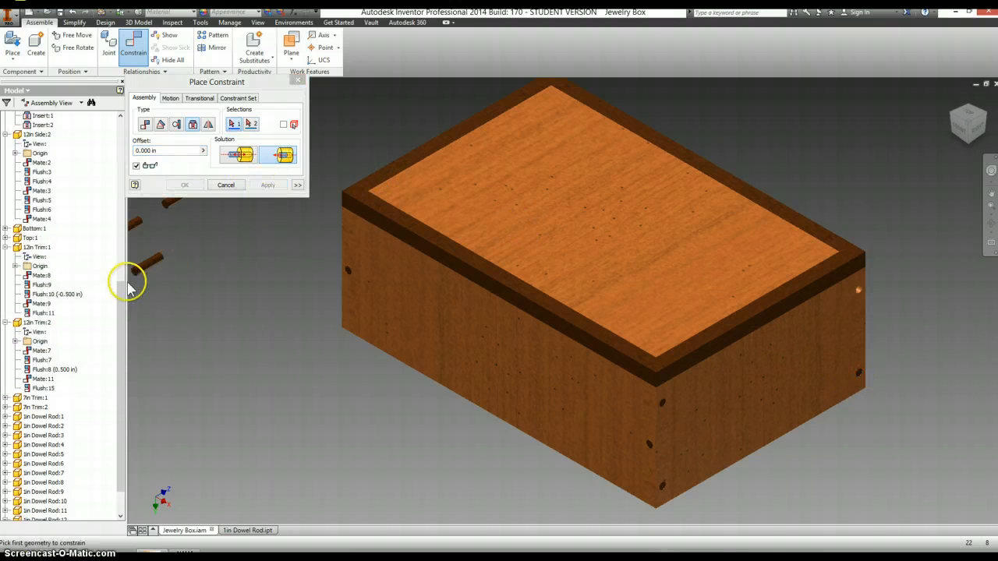
{"action": "left_click", "coordinate": [136, 270]}
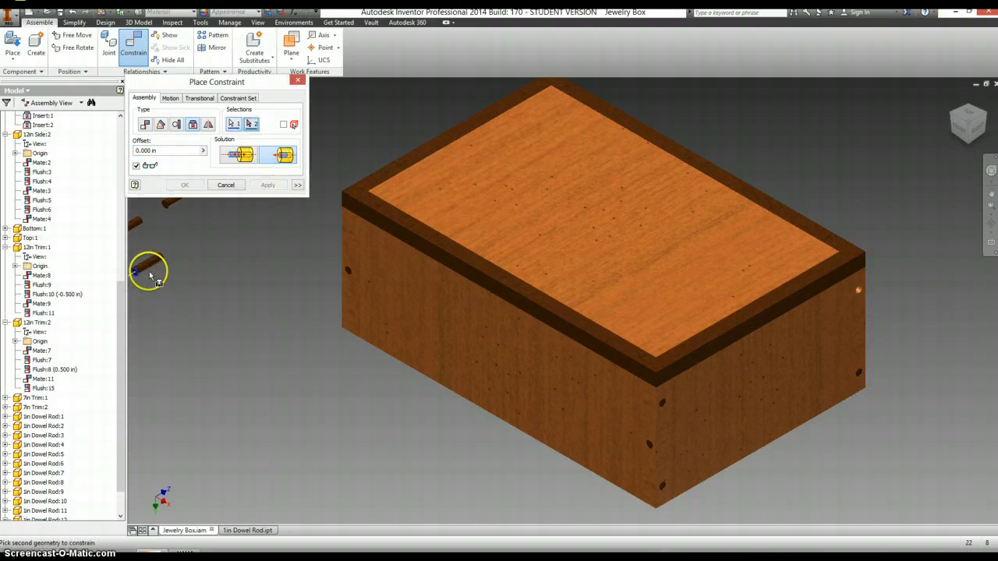
{"action": "left_click", "coordinate": [857, 291]}
{"action": "left_click", "coordinate": [272, 186]}
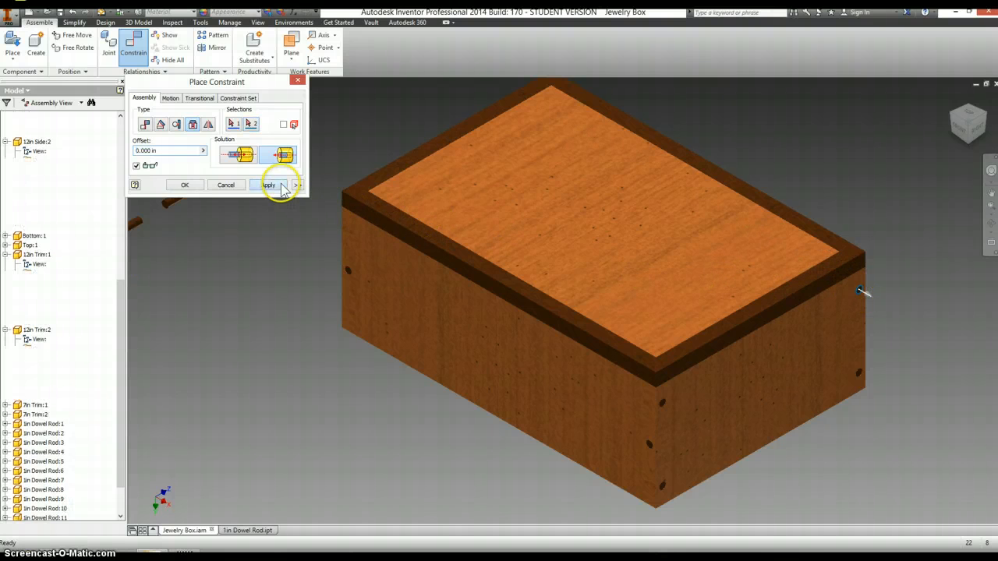
On the opposite short side, insert two dowels into the upper and lower holes at the near corner with aligned Insert constraints.
{"action": "left_click", "coordinate": [953, 116]}
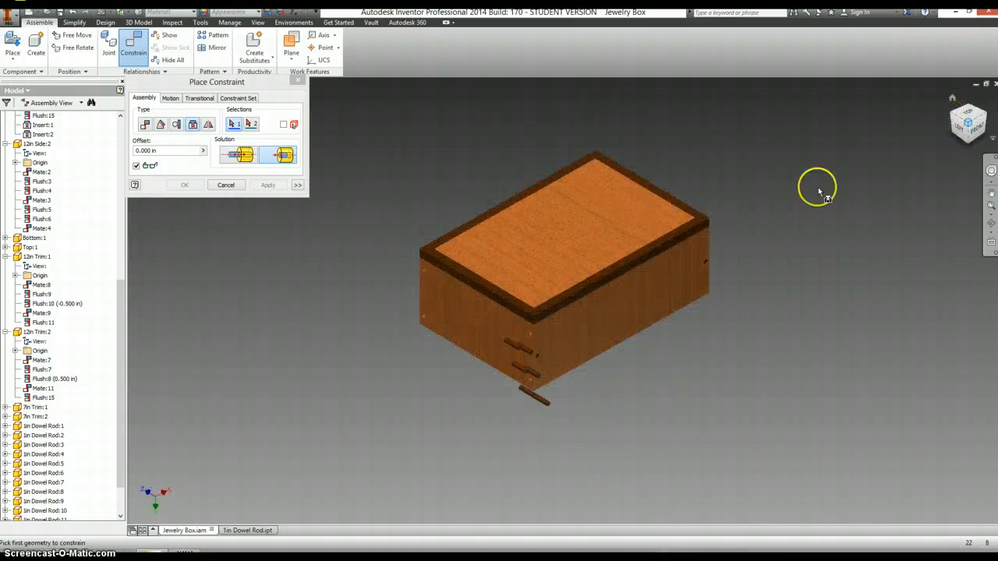
{"action": "scroll", "coordinate": [512, 345], "scroll_direction": "up", "scroll_amount": 2}
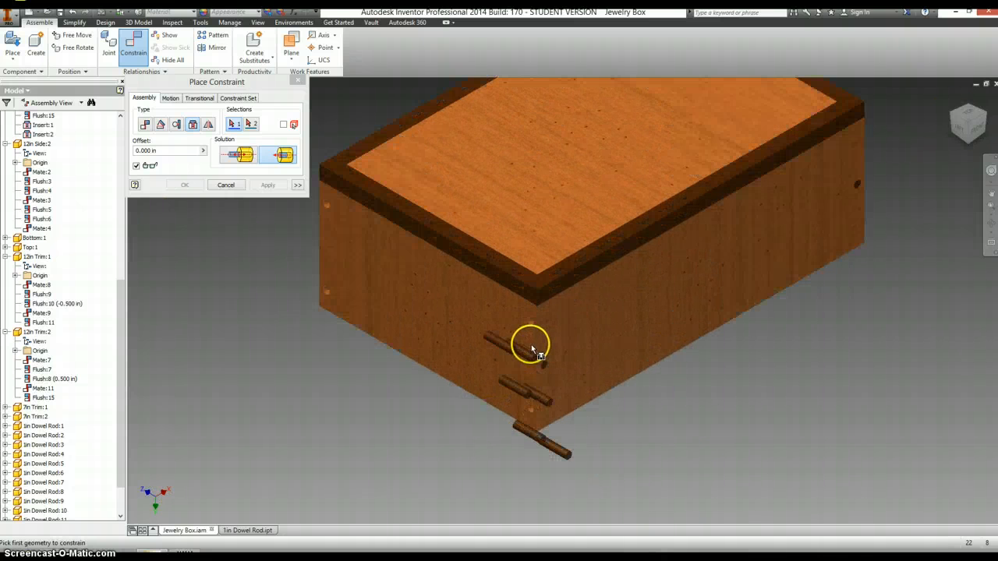
{"action": "left_click", "coordinate": [513, 349]}
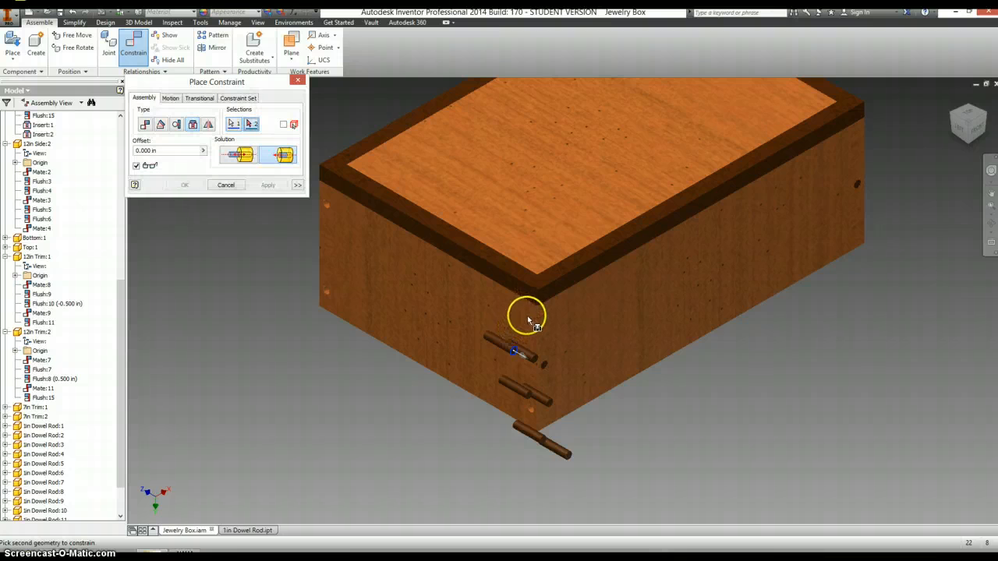
{"action": "left_click", "coordinate": [525, 322]}
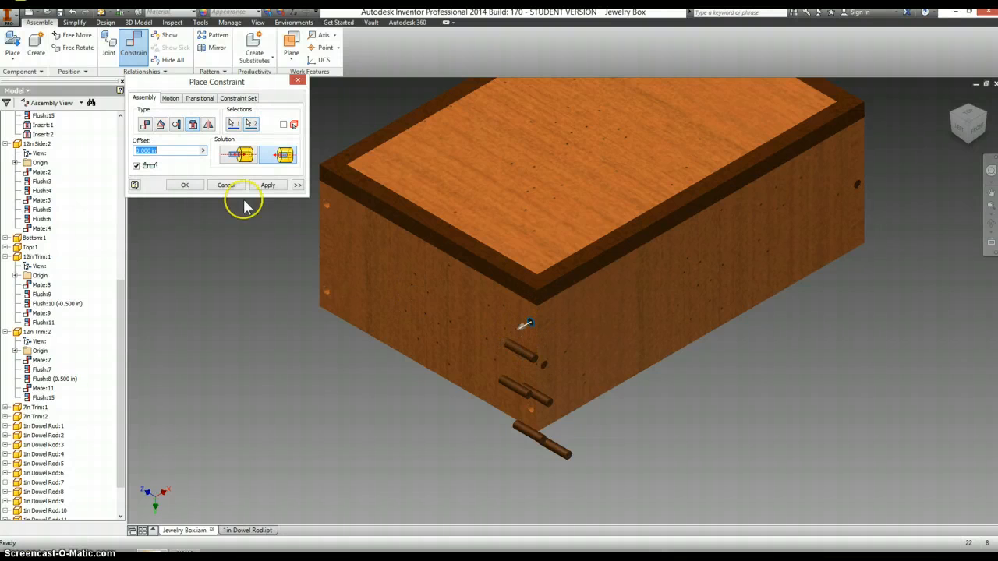
{"action": "left_click", "coordinate": [268, 186]}
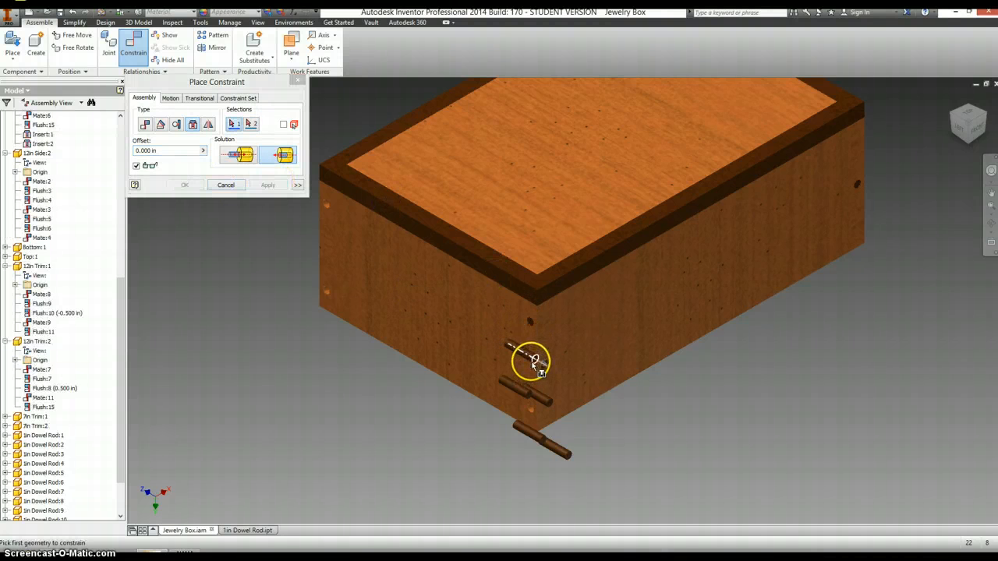
{"action": "left_click", "coordinate": [530, 358]}
{"action": "left_click", "coordinate": [531, 413]}
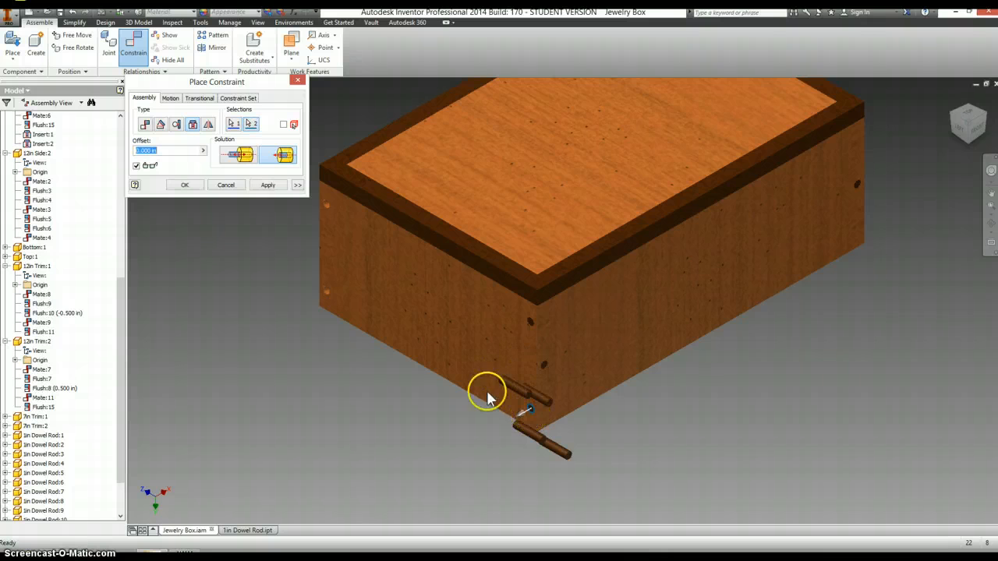
{"action": "left_click", "coordinate": [265, 185]}
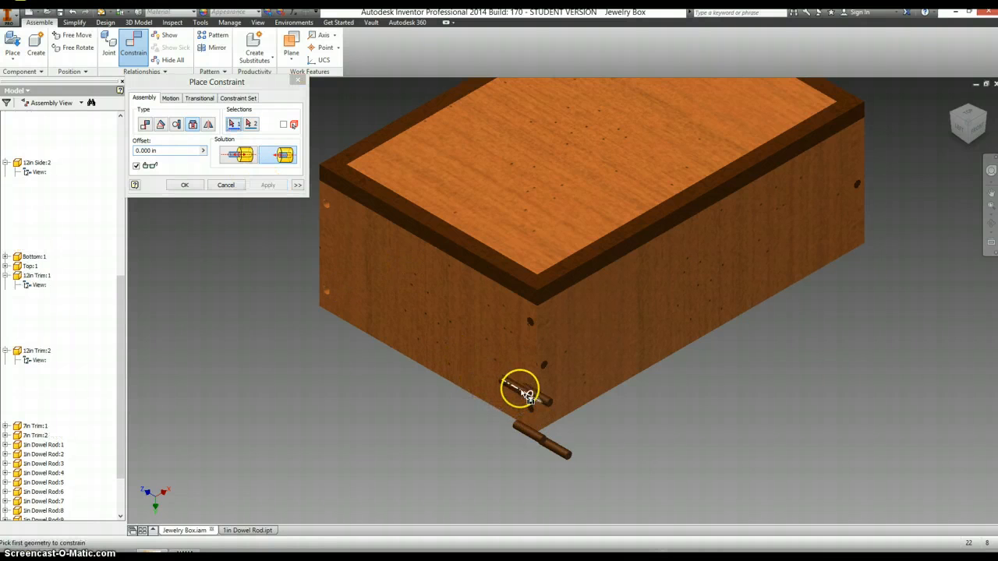
Insert two more dowels into the lower and upper holes at the far corner of this second short side, using the aligned solution.
{"action": "left_click", "coordinate": [527, 396]}
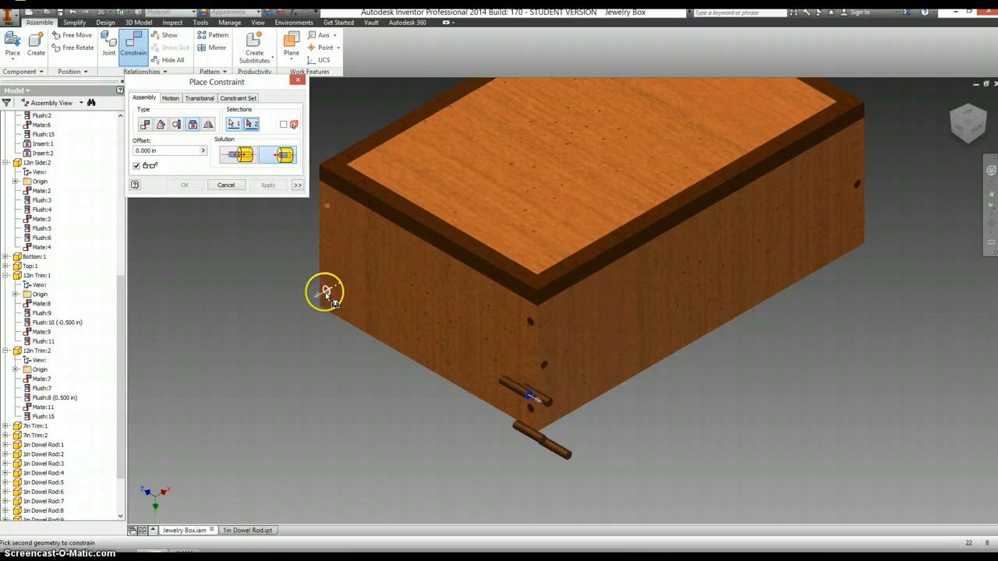
{"action": "left_click", "coordinate": [326, 292]}
{"action": "left_click", "coordinate": [268, 185]}
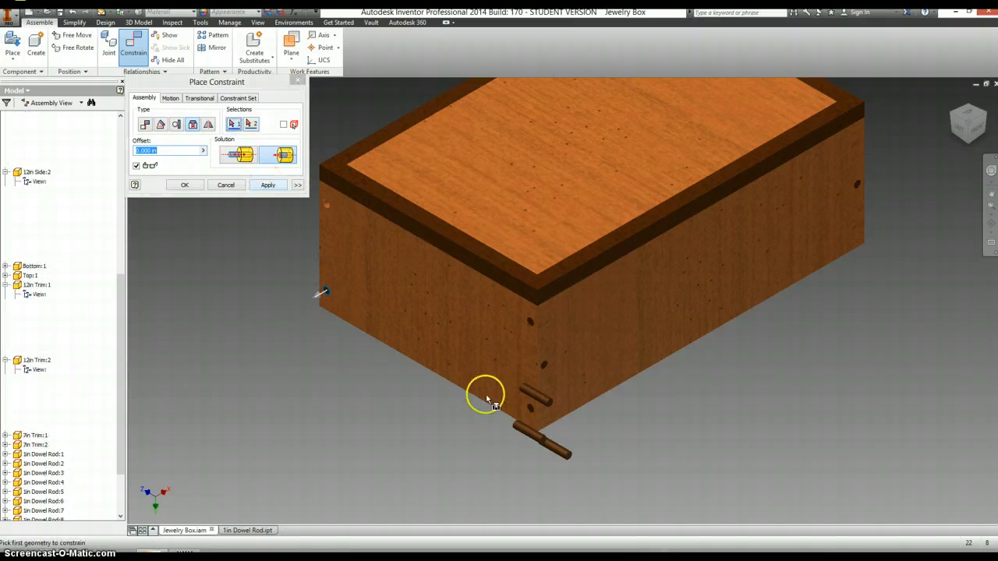
{"action": "left_click", "coordinate": [547, 402]}
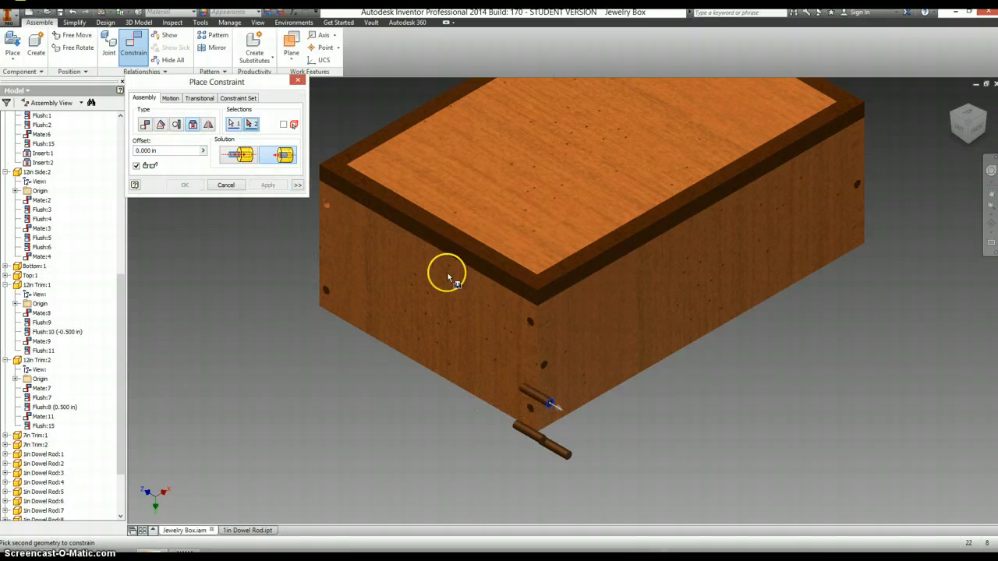
{"action": "left_click", "coordinate": [325, 205]}
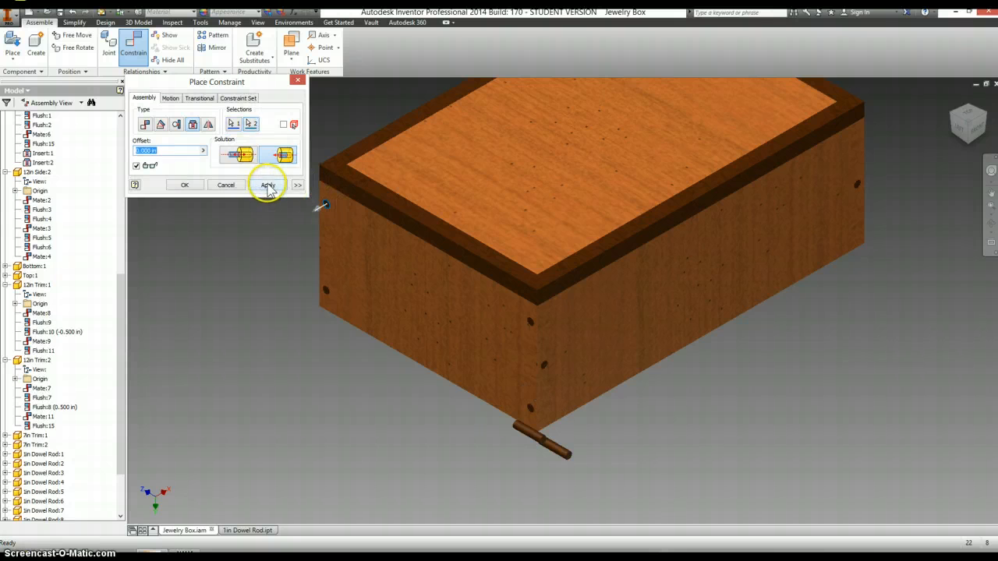
{"action": "left_click", "coordinate": [267, 186]}
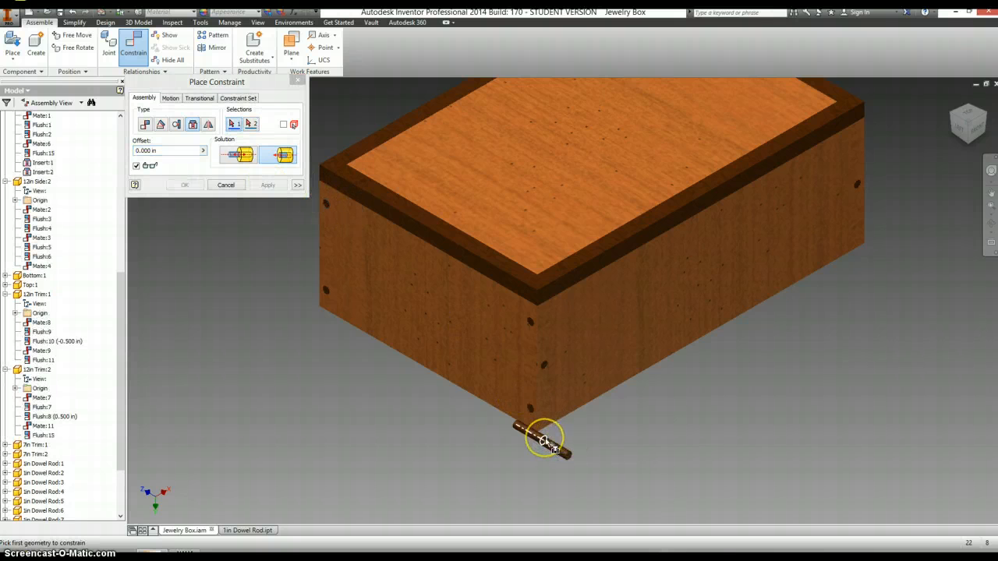
Insert the last two dowels into the single near and far holes of the remaining long side, then end constraint placement.
{"action": "left_click", "coordinate": [544, 440]}
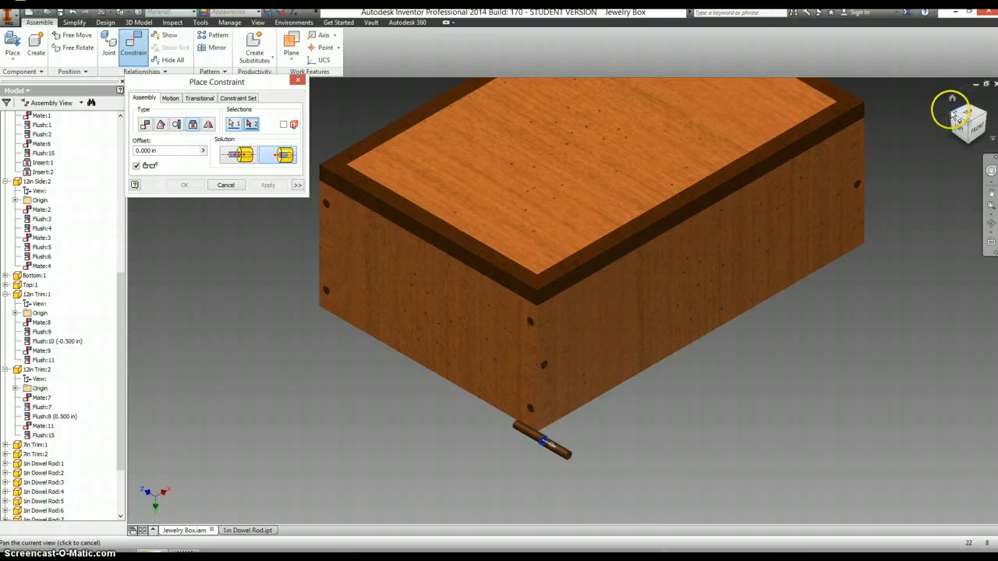
{"action": "left_click", "coordinate": [953, 114]}
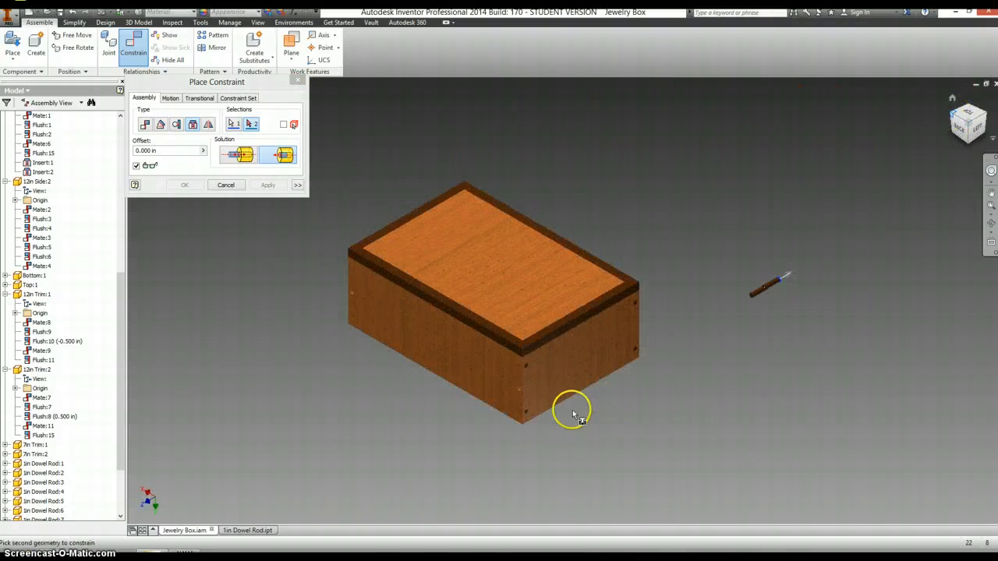
{"action": "left_click", "coordinate": [516, 392]}
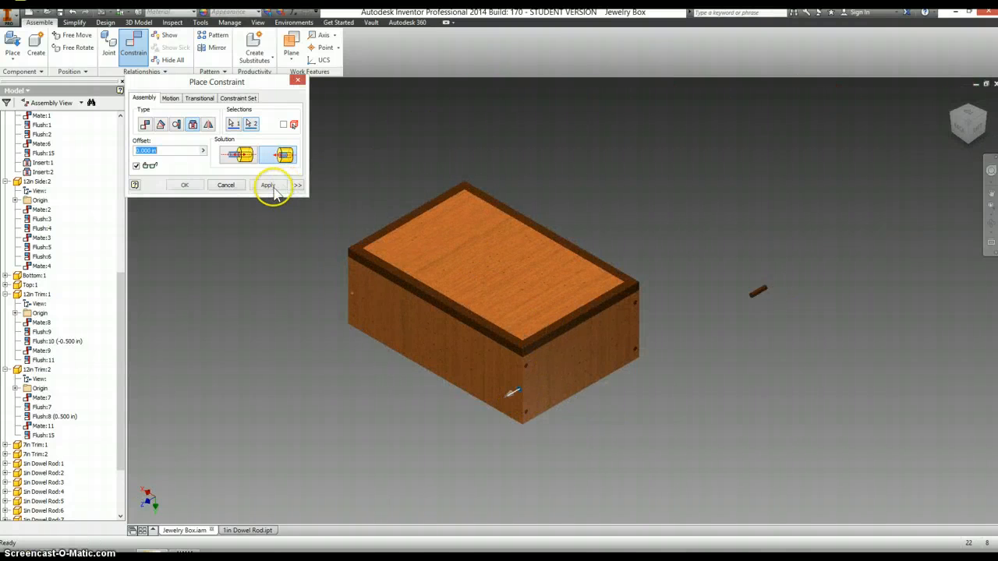
{"action": "left_click", "coordinate": [269, 185]}
{"action": "left_click", "coordinate": [748, 297]}
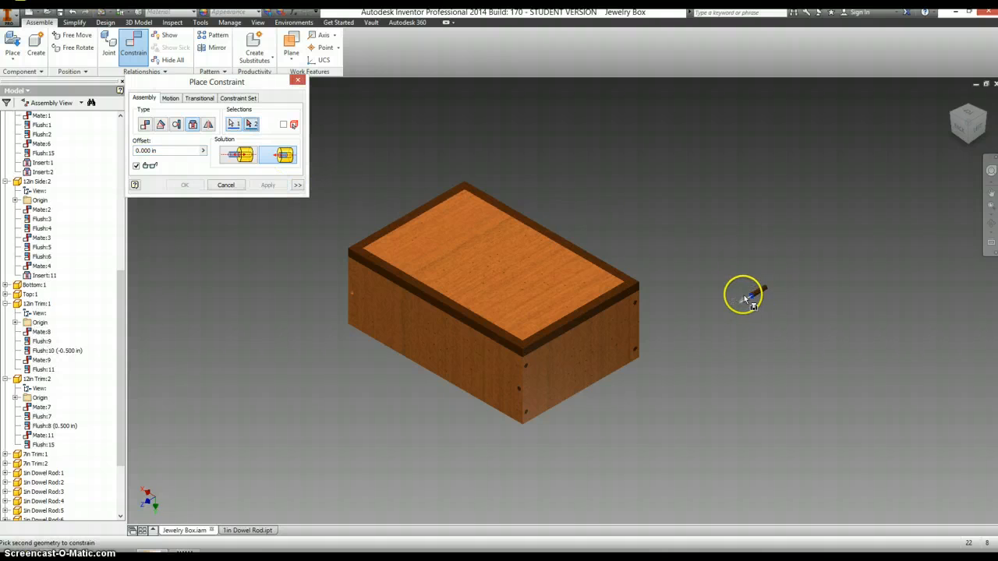
{"action": "left_click", "coordinate": [353, 294]}
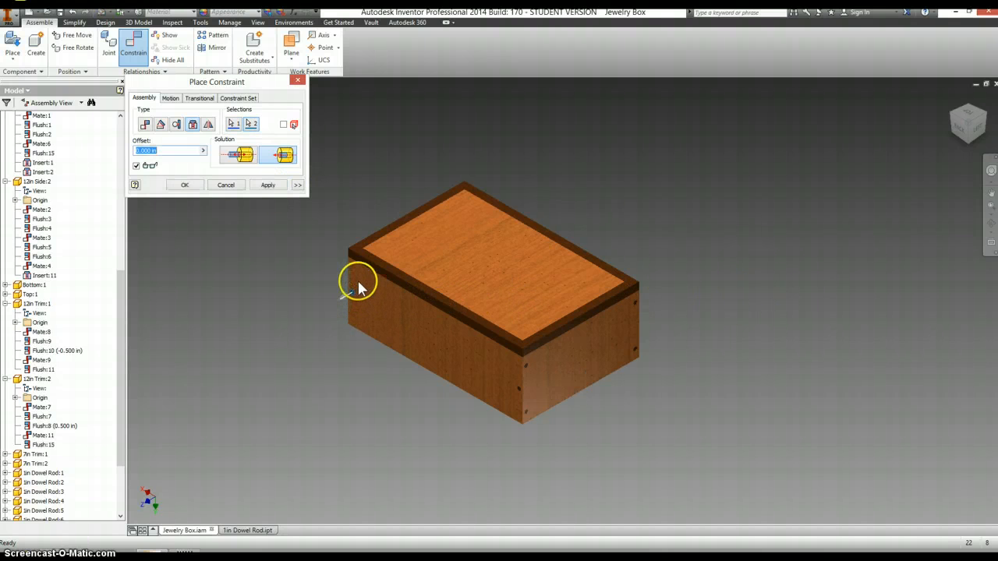
{"action": "left_click", "coordinate": [268, 187]}
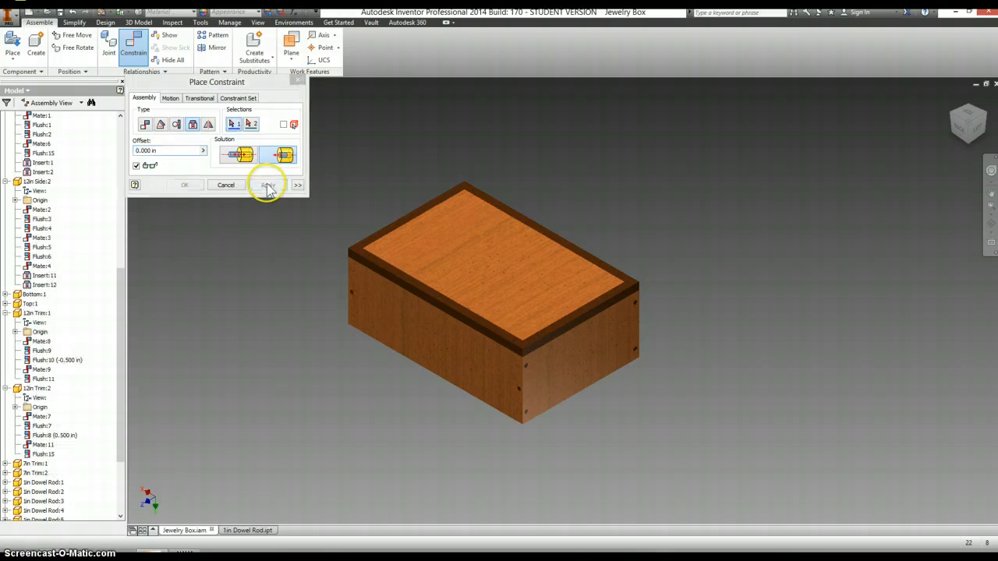
{"action": "left_click", "coordinate": [296, 81]}
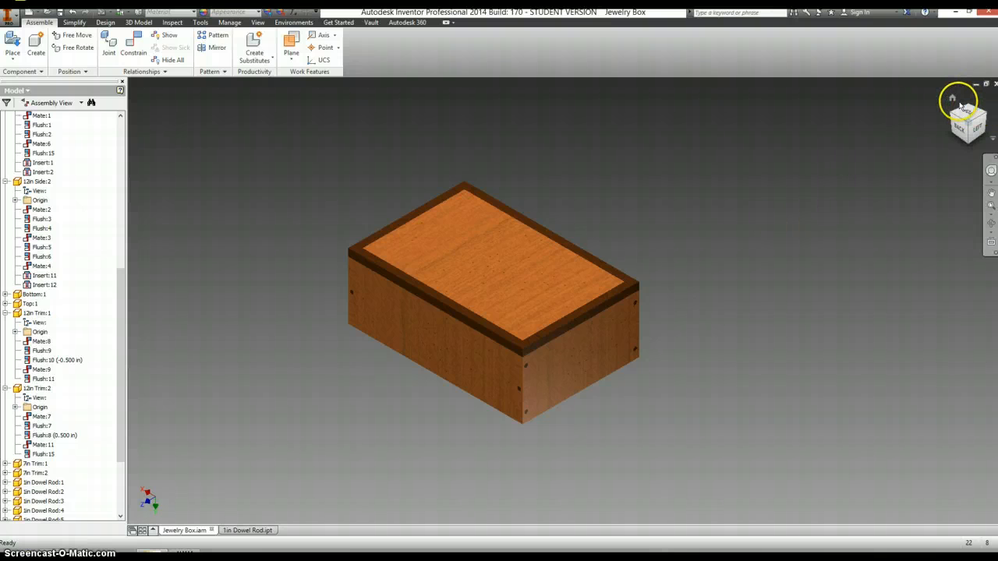
Return to the home view and save the Jewelry Box assembly together with its changed dependent parts.
{"action": "left_click", "coordinate": [952, 98]}
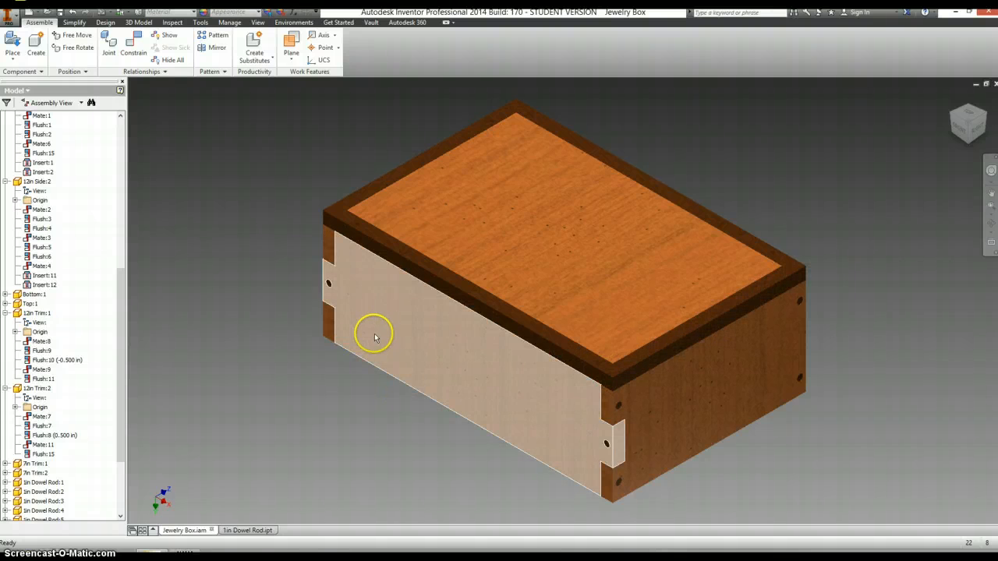
{"action": "left_click", "coordinate": [60, 14]}
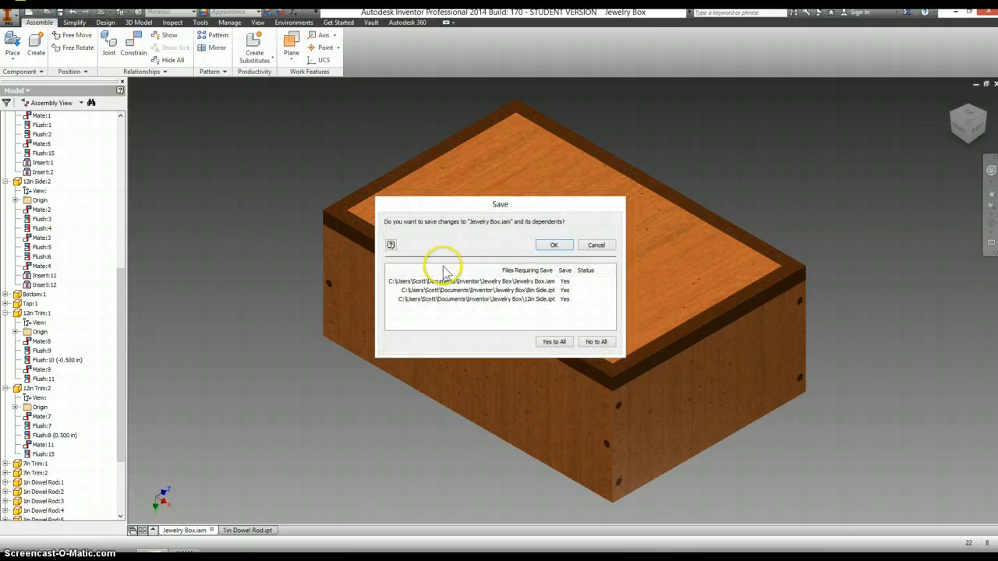
{"action": "left_click", "coordinate": [554, 245]}
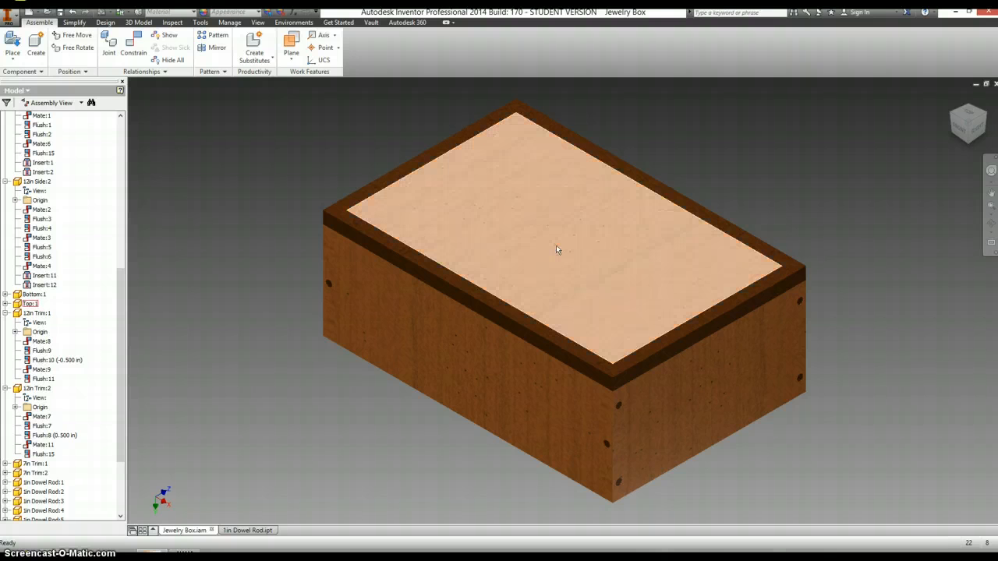